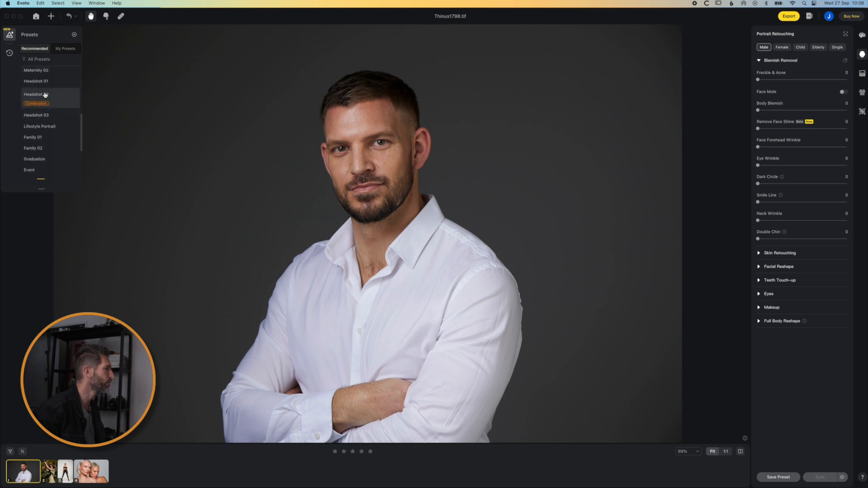
Step: Try the Headshot 01 preset on the portrait, compare the face before and after, and undo it
click(41, 81)
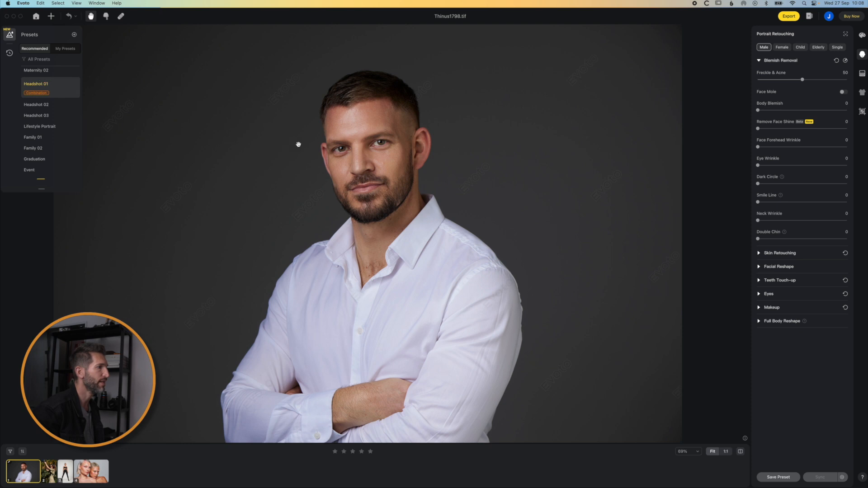
click(740, 452)
click(740, 452)
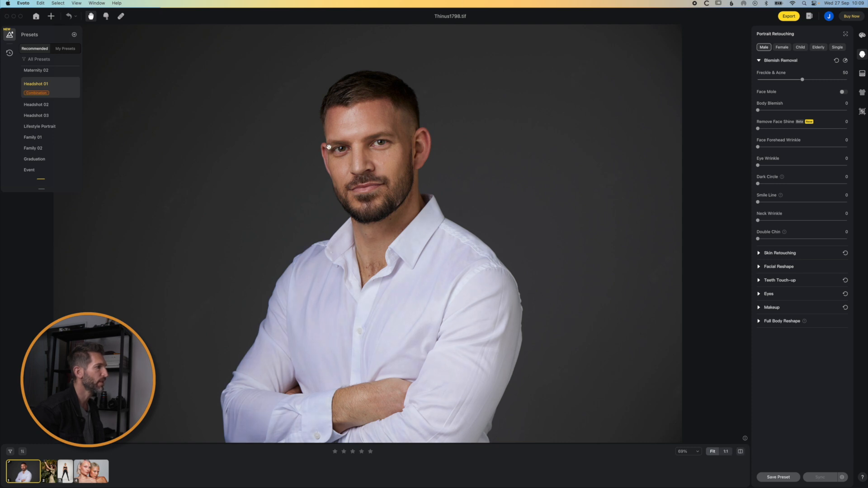
scroll(363, 153, up, 2)
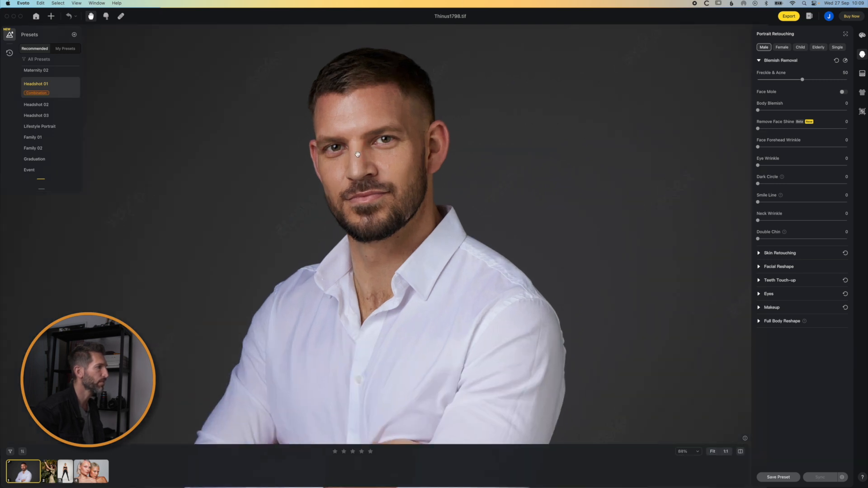
scroll(356, 154, up, 4)
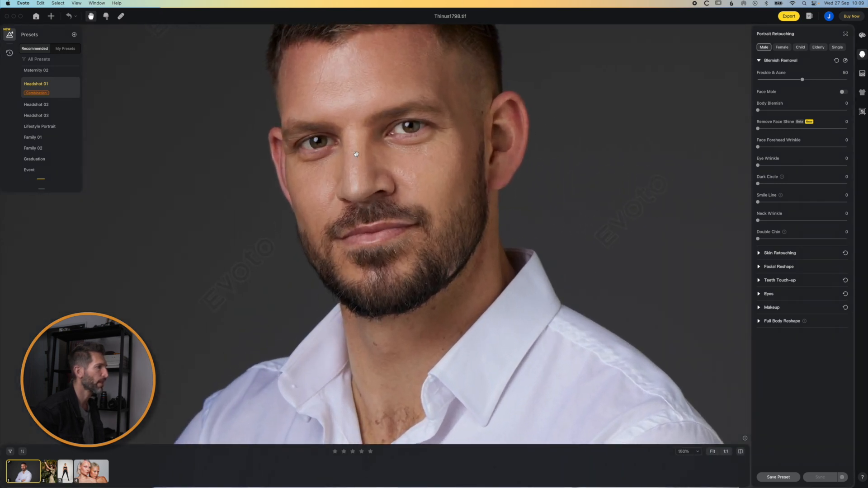
click(70, 18)
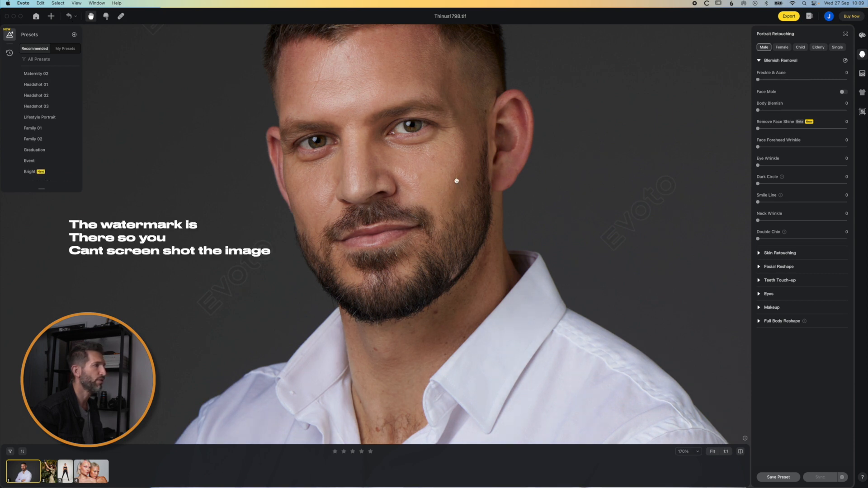
Step: Set Freckle & Acne removal to 89 for the man's portrait
drag(465, 178, 456, 222)
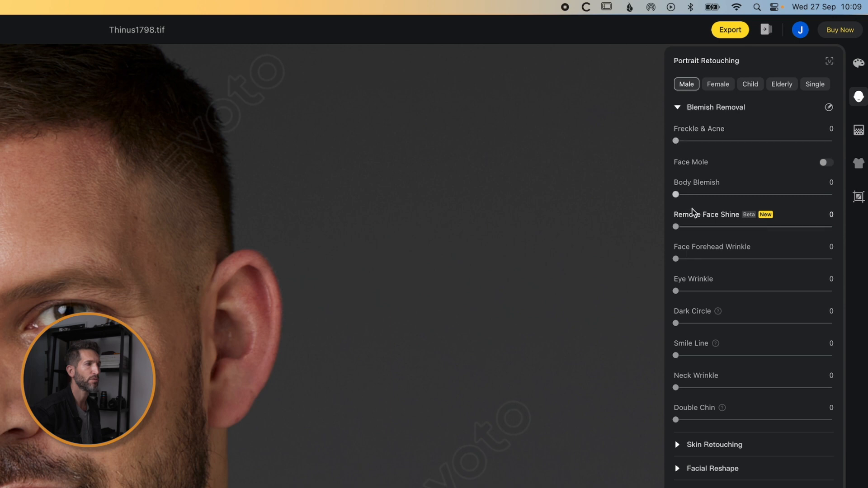
drag(677, 141, 754, 145)
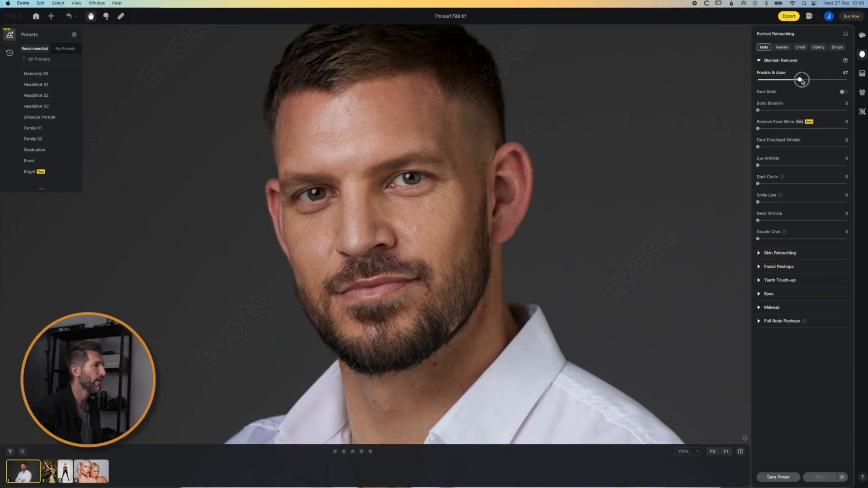
drag(801, 81, 837, 80)
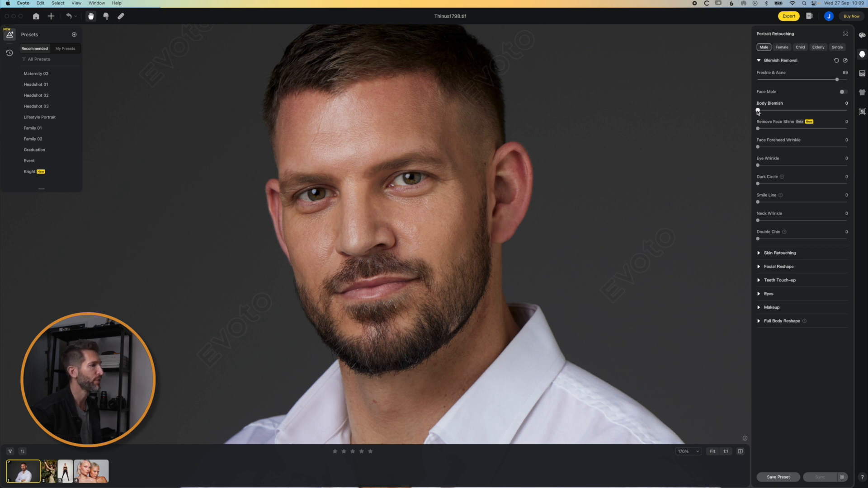
Step: Set Body Blemish removal to 13, checking the skin on the neck
drag(758, 111, 780, 111)
scroll(582, 175, down, 2)
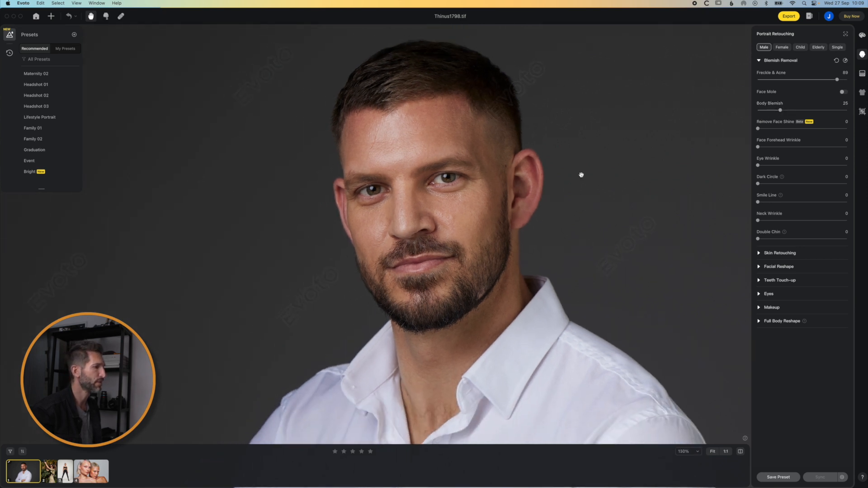
drag(582, 175, 493, 157)
scroll(593, 212, up, 4)
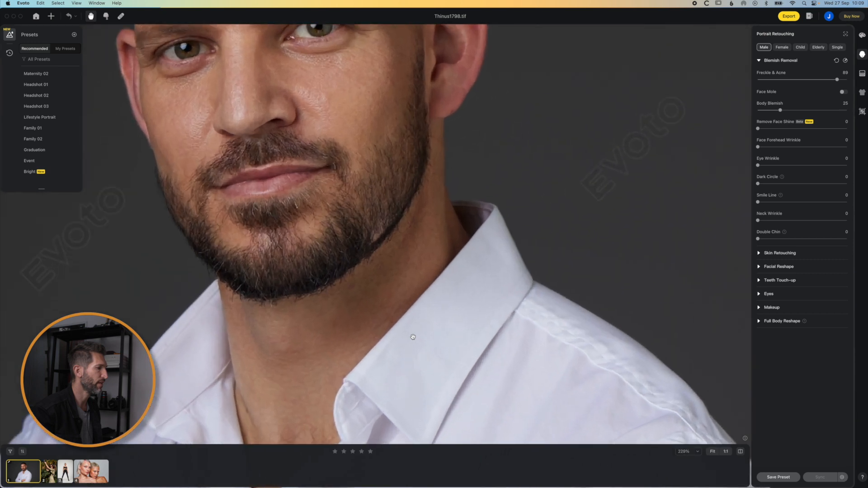
mouse_move(778, 110)
mouse_down()
mouse_move(738, 110)
mouse_move(786, 110)
mouse_move(769, 110)
mouse_up()
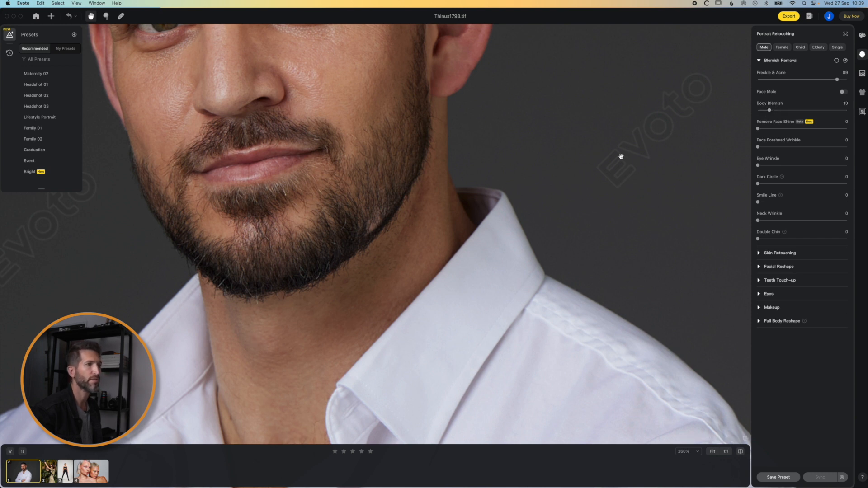
Step: Set Remove Face Shine to 71 and compare the face before and after
scroll(621, 156, down, 5)
drag(532, 153, 542, 276)
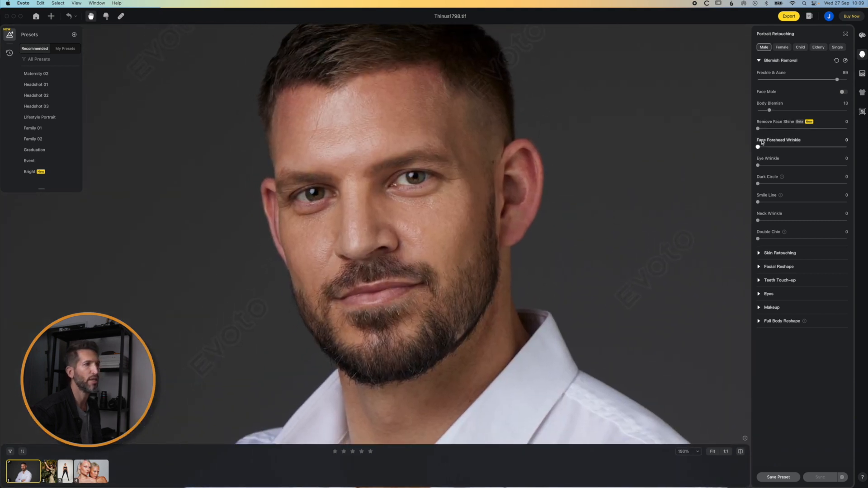
drag(759, 129, 821, 129)
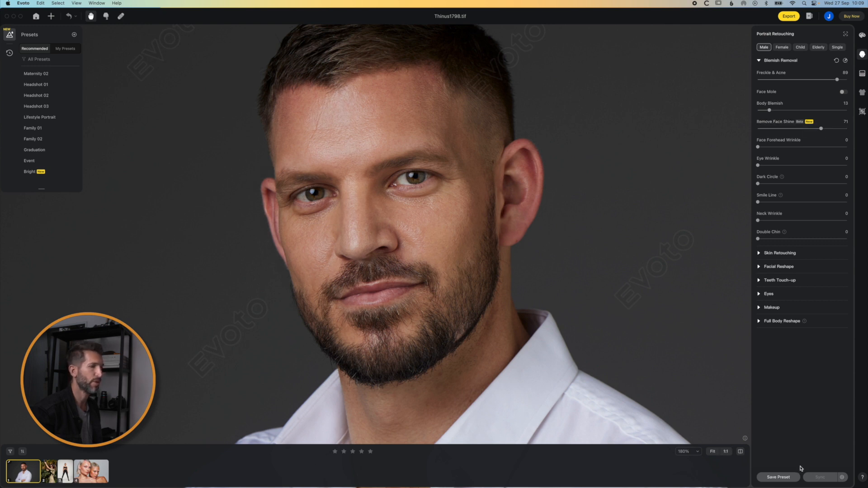
click(740, 452)
click(740, 451)
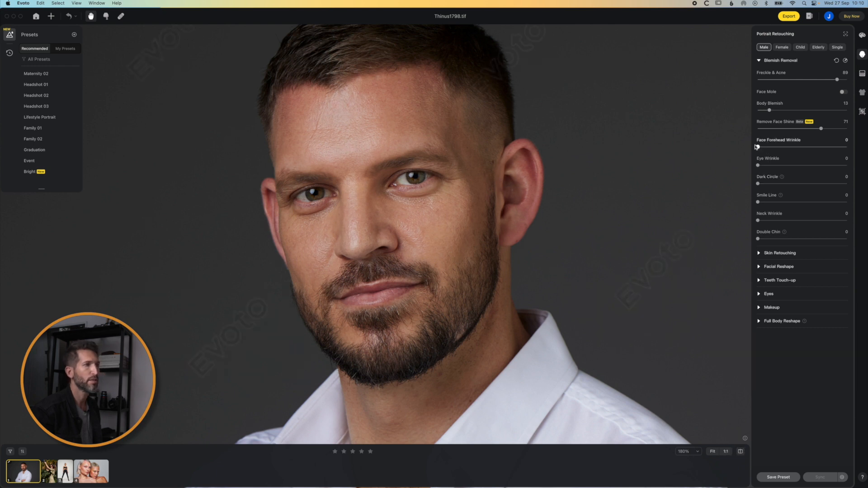
Step: Set Face Forehead Wrinkle to 79 and Eye Wrinkle to 62
drag(760, 148, 805, 148)
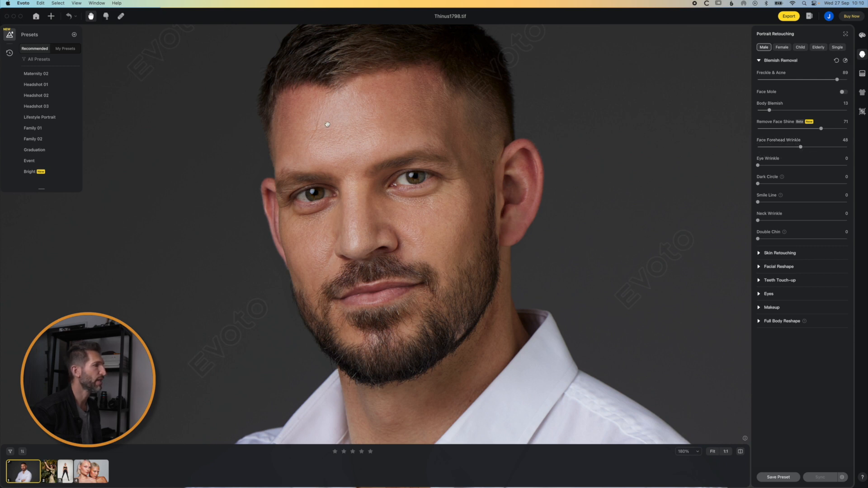
drag(801, 148, 828, 149)
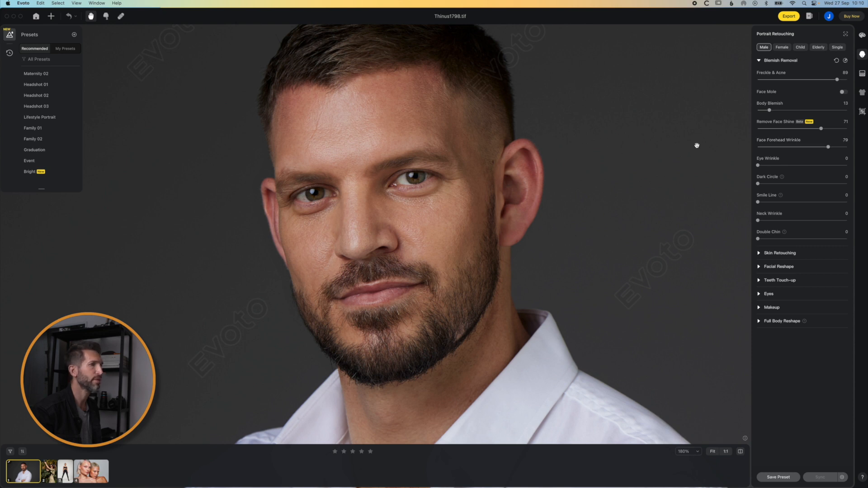
drag(759, 165, 813, 166)
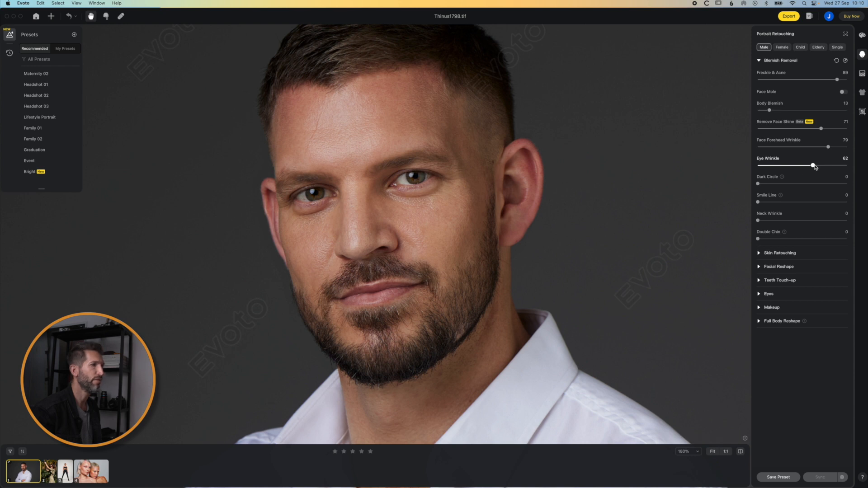
Step: Set Dark Circle to 78 and Smile Line to 60 for the face
drag(758, 185, 818, 185)
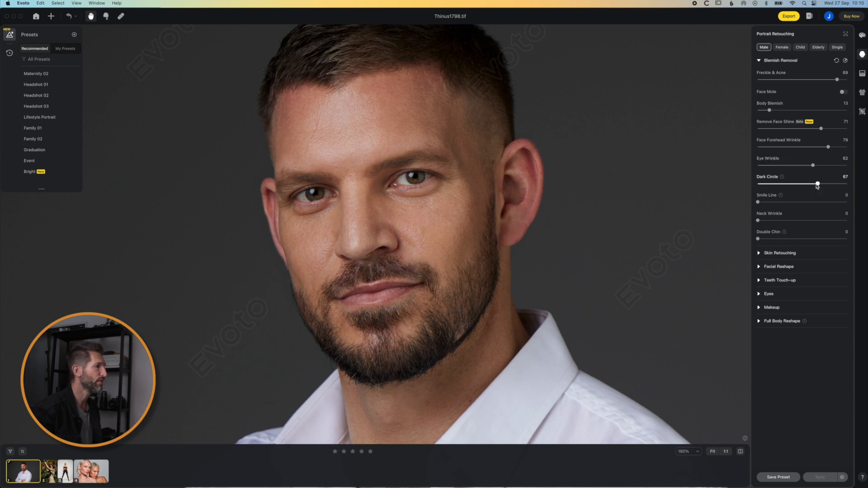
drag(817, 185, 828, 184)
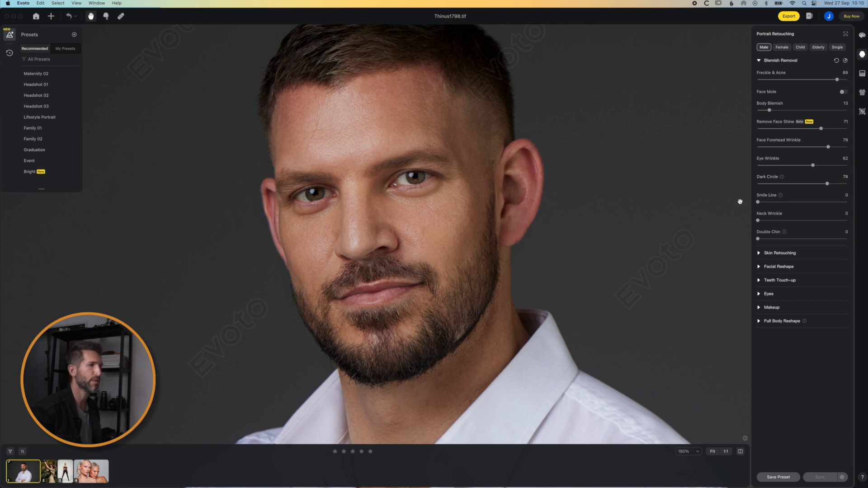
drag(758, 202, 812, 202)
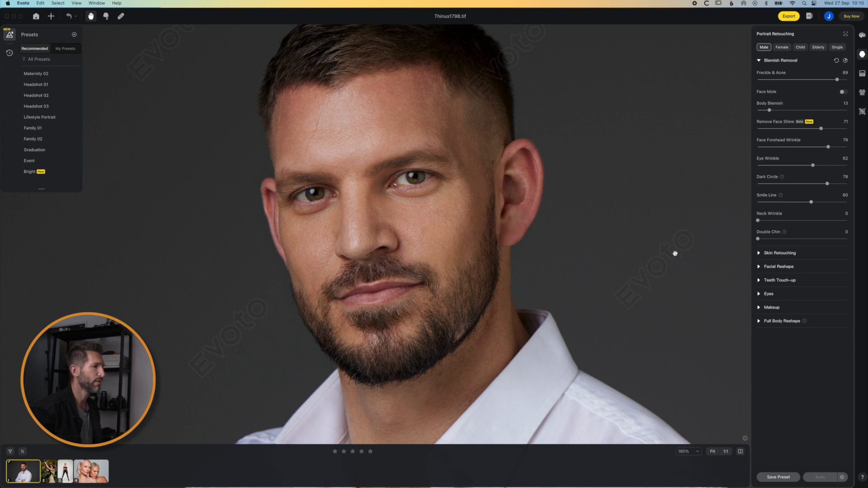
Step: Compare Smooth Face Skin (Dodge & Burn) at 90 with the original, and set it to 31
scroll(655, 235, down, 5)
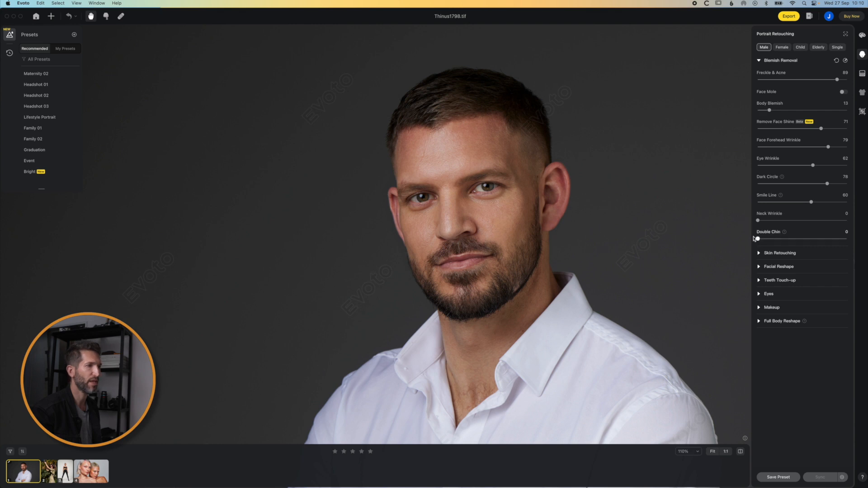
click(759, 60)
click(762, 74)
drag(760, 93, 807, 94)
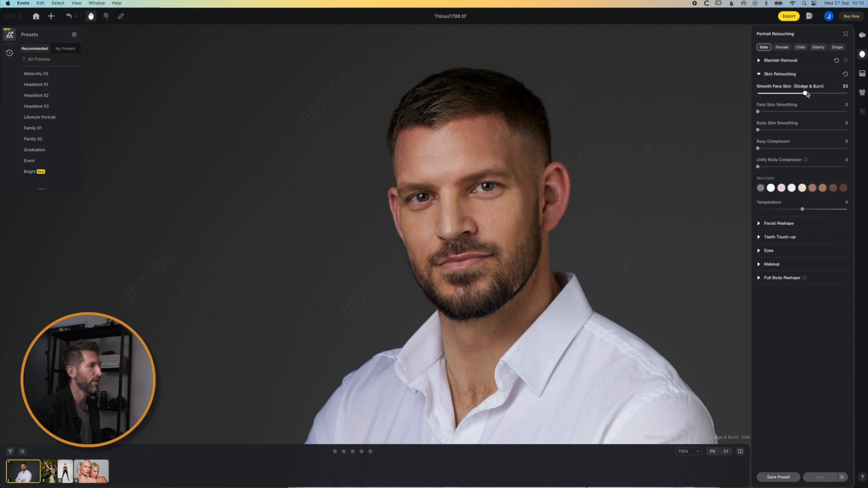
drag(808, 94, 841, 94)
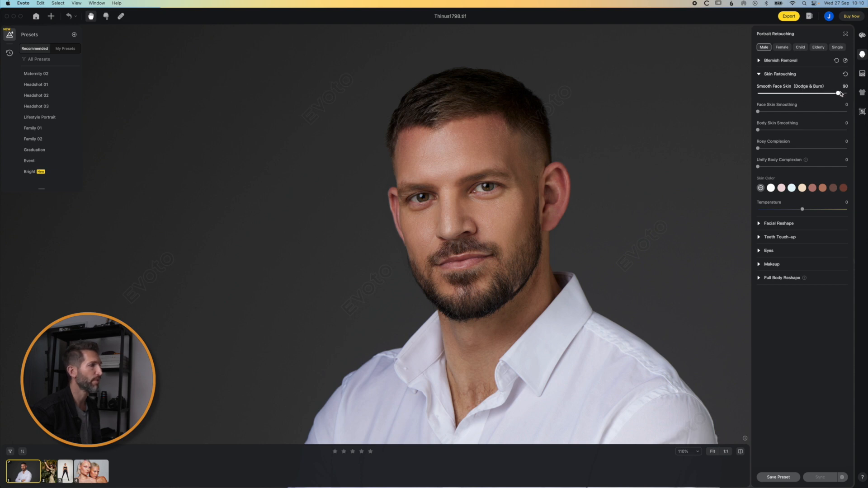
click(740, 451)
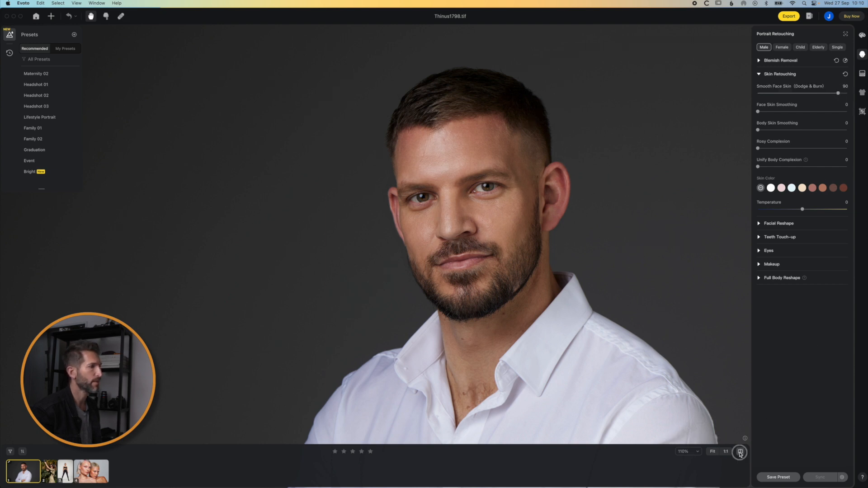
click(740, 452)
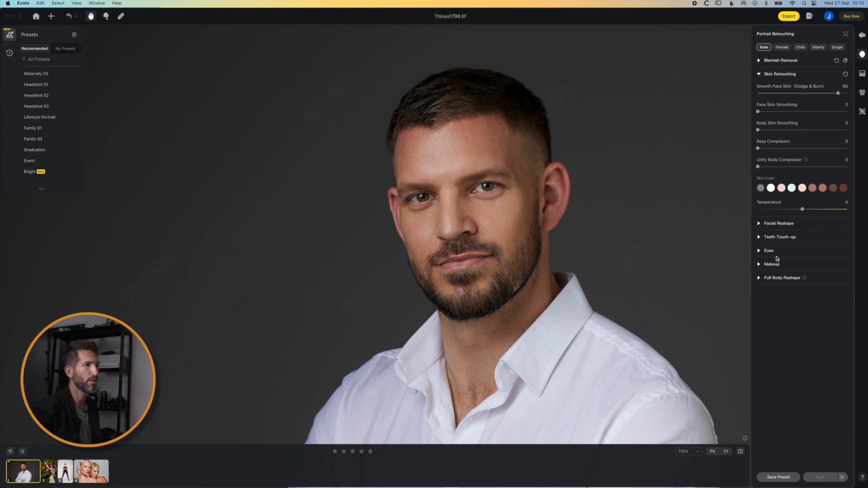
drag(838, 92, 783, 96)
Step: Try Face Skin Smoothing at 54 and return it to 0
drag(758, 112, 806, 112)
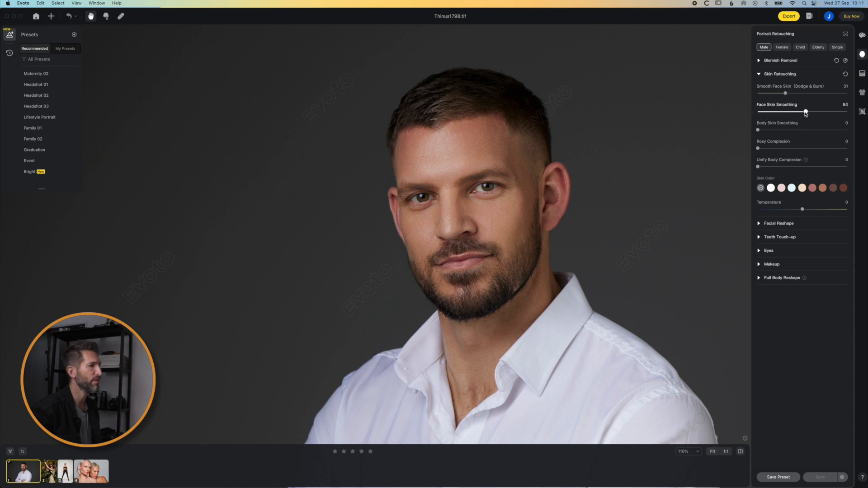
drag(805, 112, 753, 112)
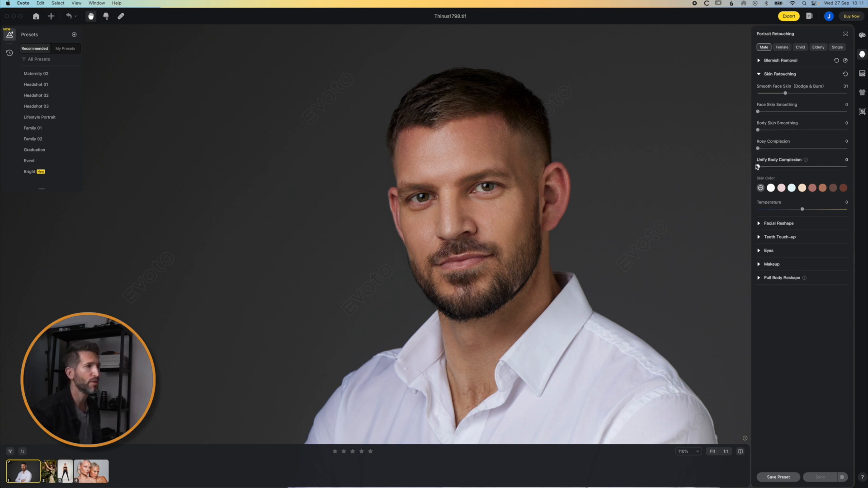
Step: Set Unify Body Complexion to 11 and close the Skin Retouching settings
drag(758, 167, 815, 166)
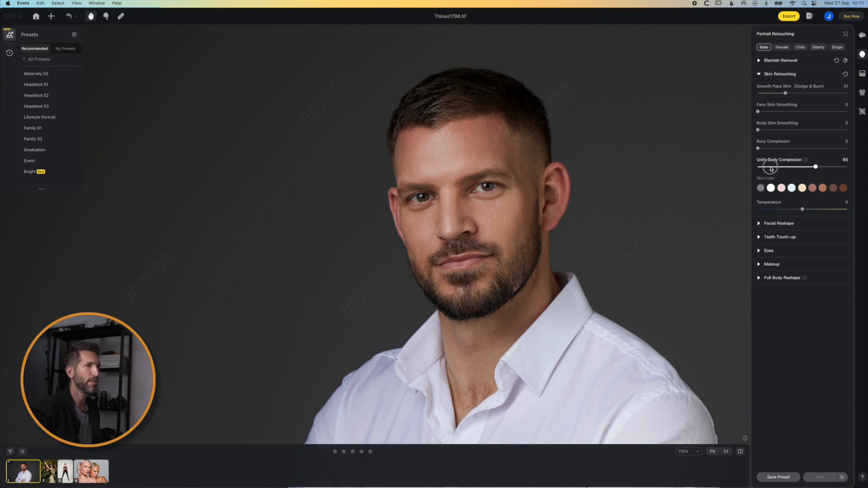
drag(761, 166, 767, 168)
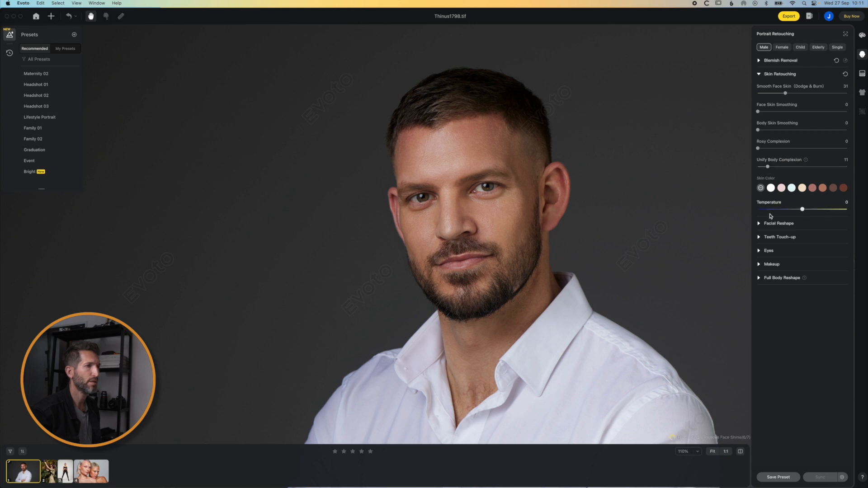
click(759, 75)
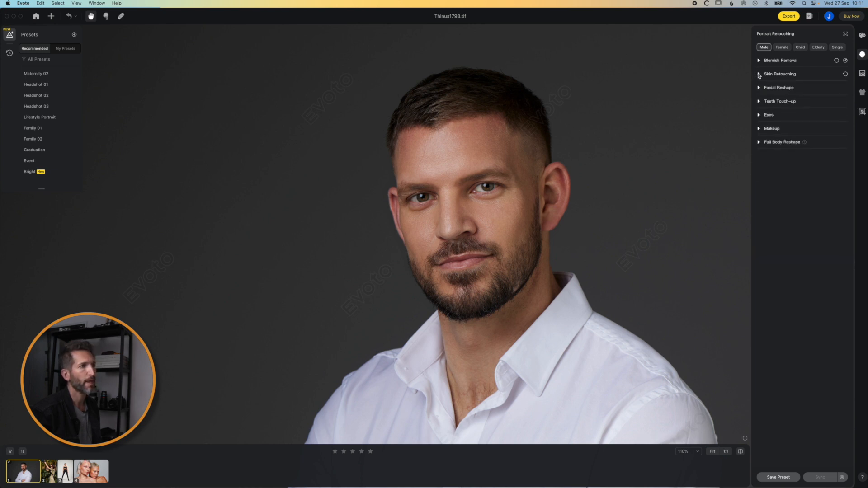
Step: Try the Jaw and Taper Face adjustments of the Facial Reshape settings, returning both to 0
click(760, 88)
click(760, 88)
click(760, 88)
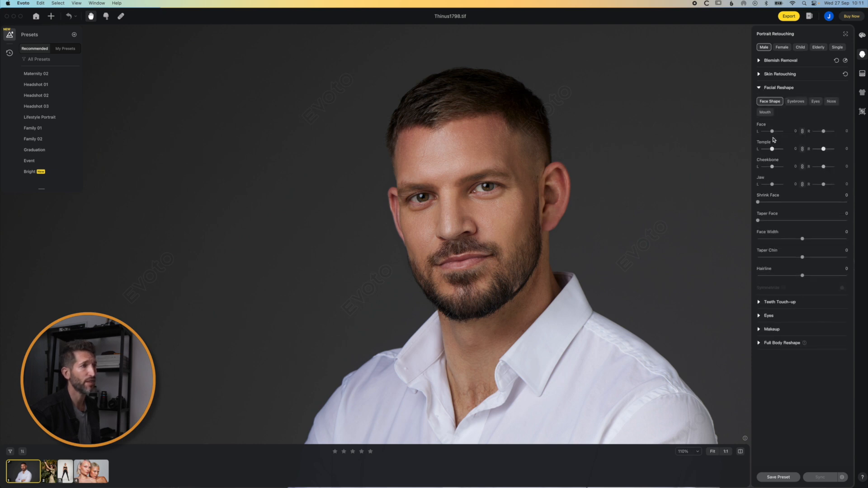
mouse_move(772, 131)
mouse_down()
mouse_move(782, 135)
mouse_move(756, 138)
mouse_move(797, 139)
mouse_move(772, 132)
mouse_up()
drag(772, 184, 778, 188)
double_click(778, 186)
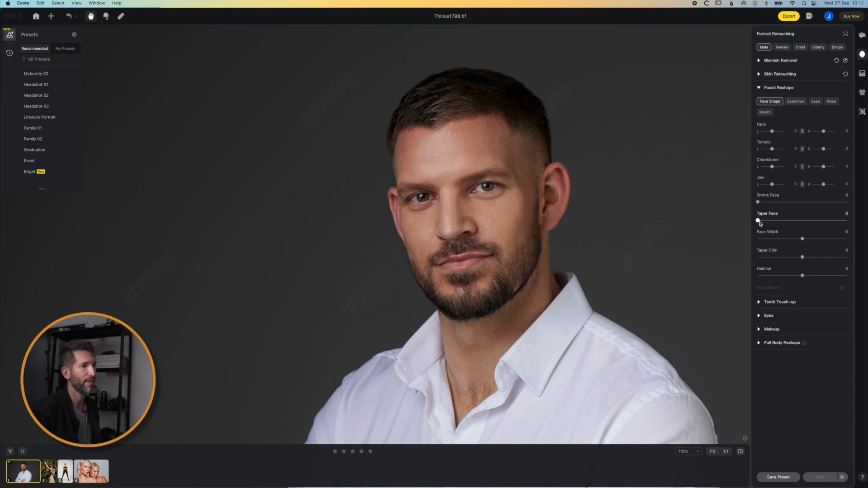
drag(760, 222, 742, 223)
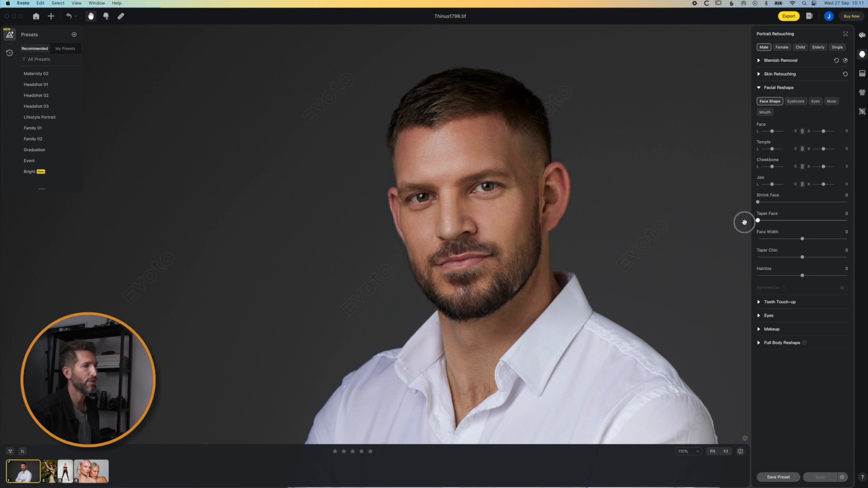
Step: Try thickening both eyebrows in Facial Reshape, undo it, and bring up the eye reshaping settings
click(792, 102)
mouse_move(773, 132)
mouse_down()
mouse_move(789, 132)
mouse_move(776, 134)
mouse_up()
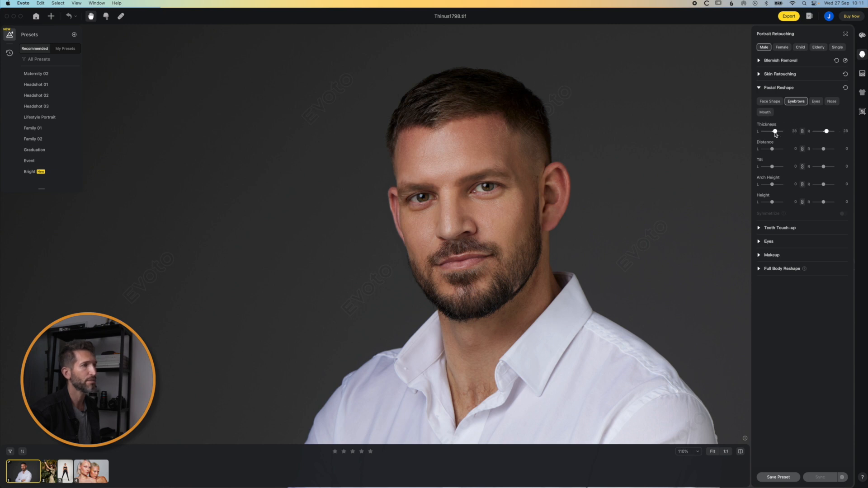
click(816, 102)
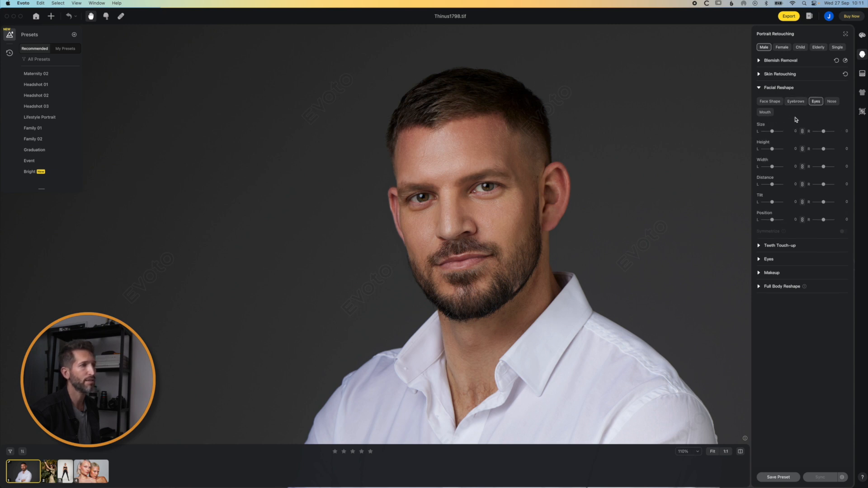
Step: Try Enlarge Upper Lip at 5 in the mouth reshaping settings, return it to 0, and close Facial Reshape
click(834, 102)
click(774, 111)
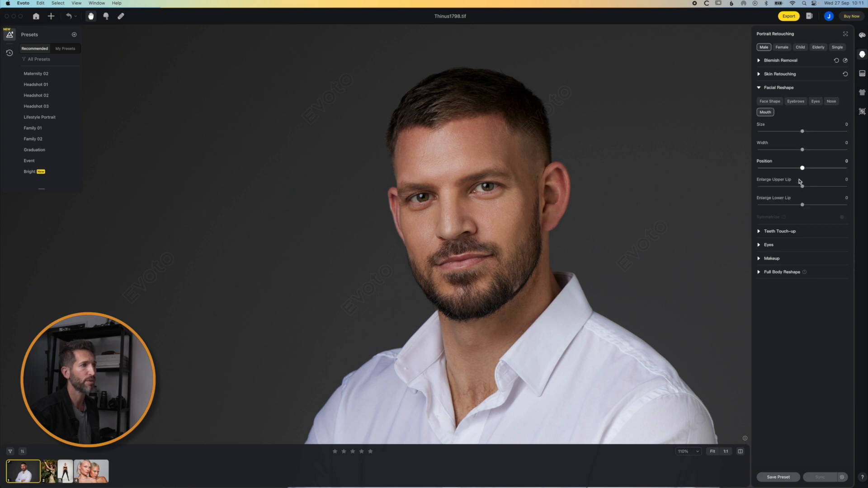
mouse_move(804, 188)
mouse_down()
mouse_move(828, 184)
mouse_move(796, 186)
mouse_move(853, 188)
mouse_move(805, 193)
mouse_up()
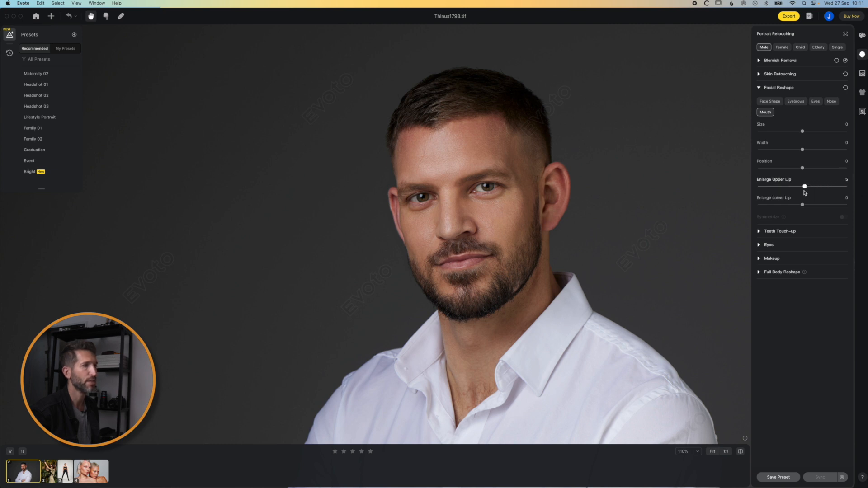
double_click(809, 186)
click(759, 88)
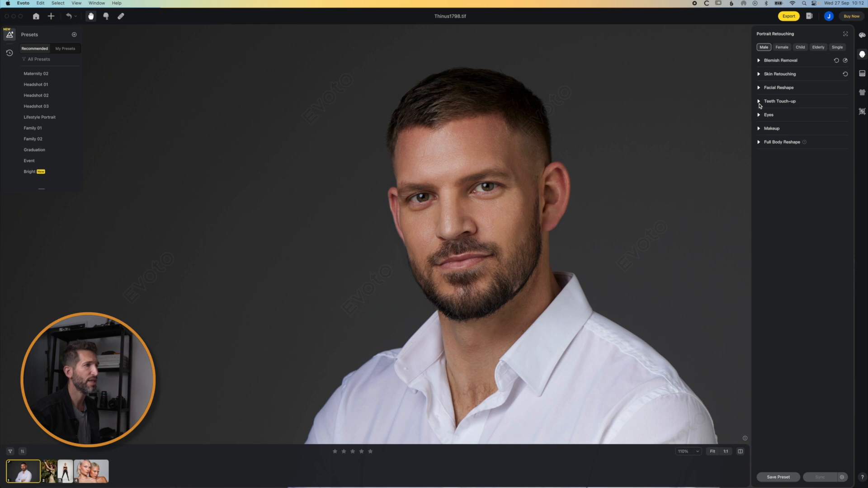
Step: Set the Makeup Highlight to 16 and Contour to 36 on the man's face
click(759, 116)
click(760, 117)
click(759, 130)
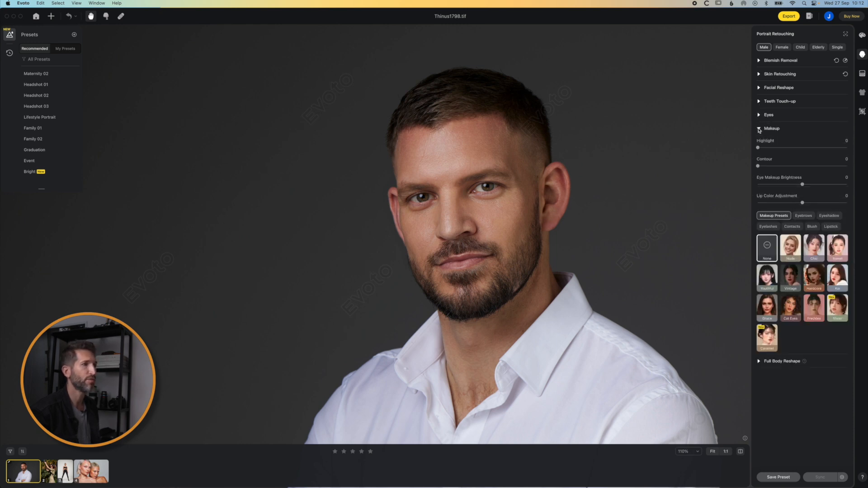
drag(758, 147, 798, 156)
mouse_move(782, 156)
mouse_down()
mouse_move(758, 156)
mouse_move(772, 155)
mouse_move(775, 166)
mouse_move(836, 161)
mouse_move(748, 167)
mouse_move(835, 167)
mouse_move(721, 181)
mouse_move(798, 181)
mouse_move(727, 184)
mouse_move(789, 177)
mouse_move(774, 179)
mouse_move(789, 166)
mouse_up()
scroll(500, 209, up, 5)
scroll(556, 140, down, 5)
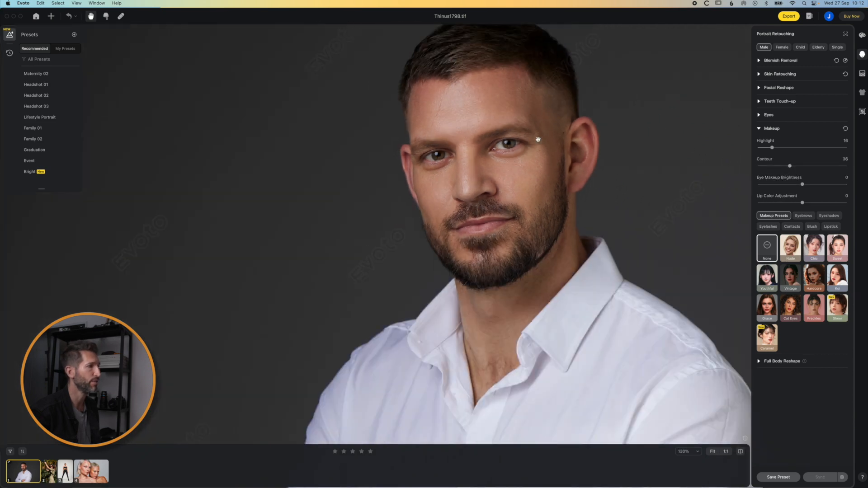
Step: Close the Makeup settings and compare the whole retouched portrait with the original
scroll(539, 140, down, 2)
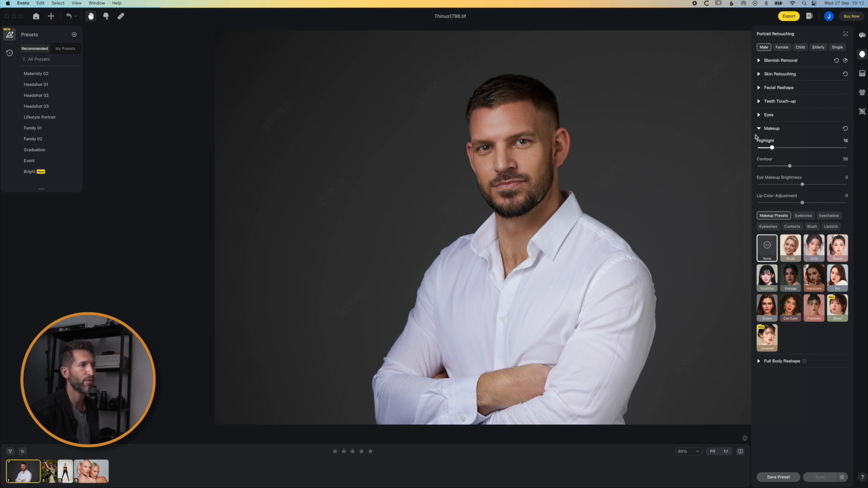
click(758, 129)
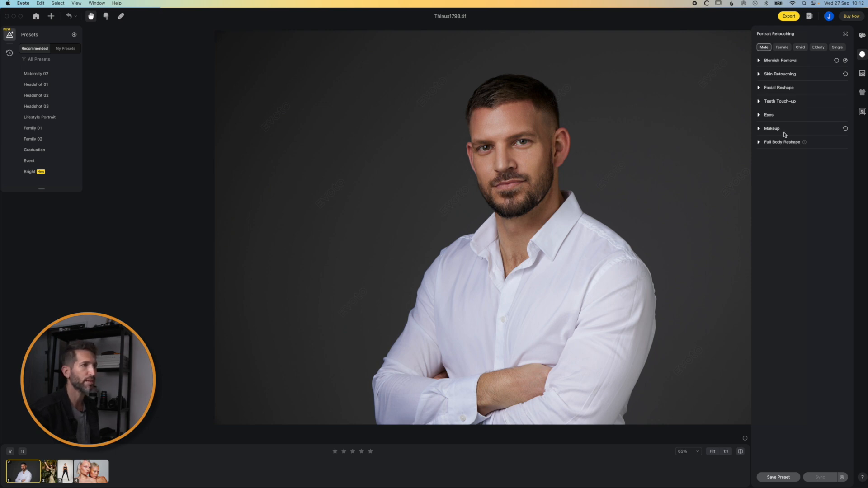
drag(564, 155, 474, 154)
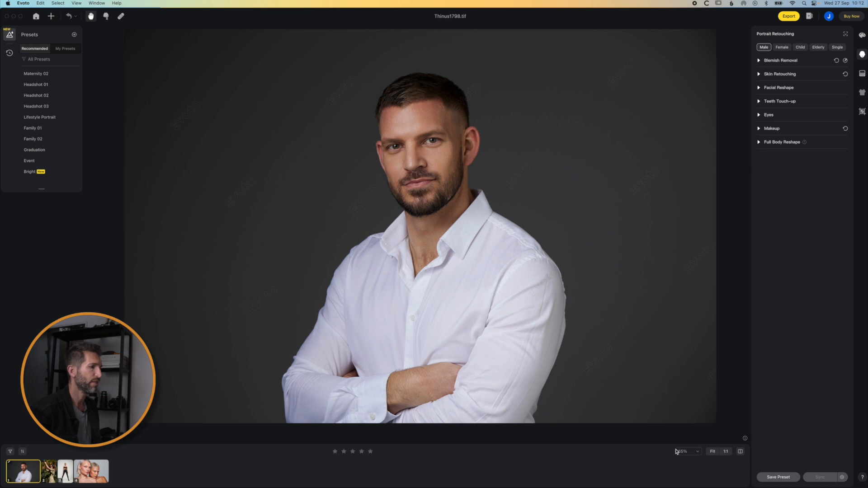
click(740, 452)
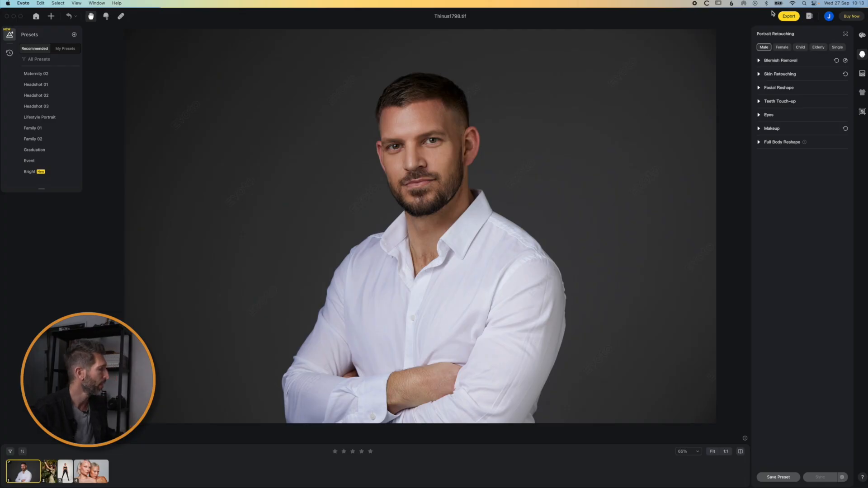
Step: Open the photo _D3A2961.tif of the woman in the patterned dress and set the retouching subject to Female
click(47, 471)
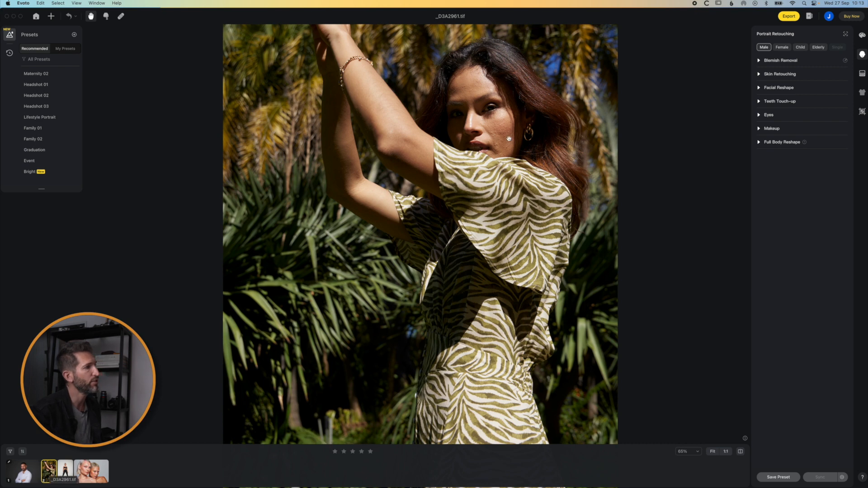
scroll(510, 139, up, 6)
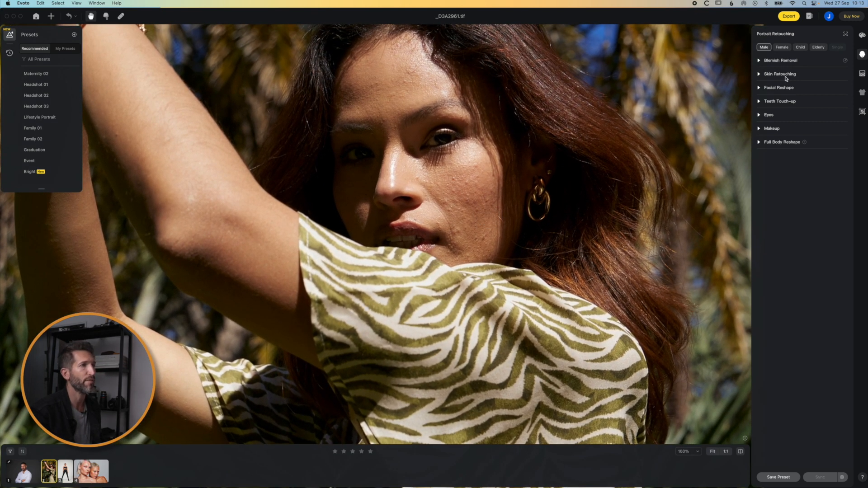
click(779, 47)
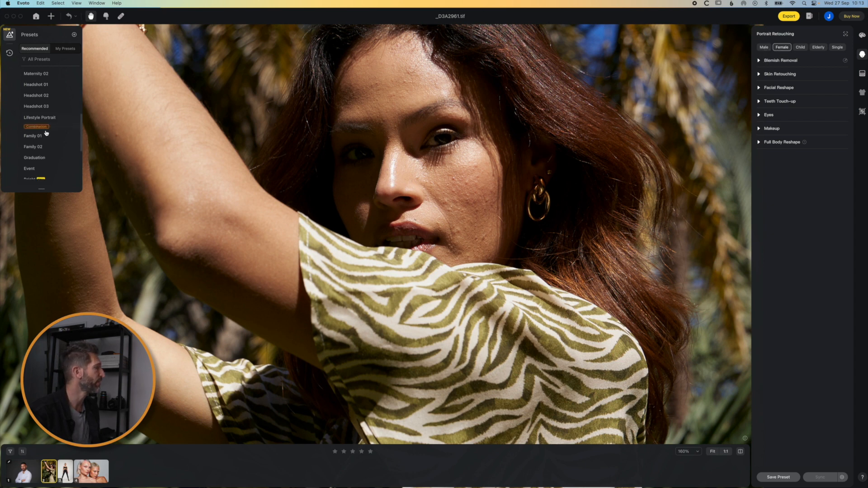
Step: Try the High-End 01 preset on the woman's portrait, compare it with the original, and undo it
scroll(40, 140, up, 3)
scroll(41, 140, up, 5)
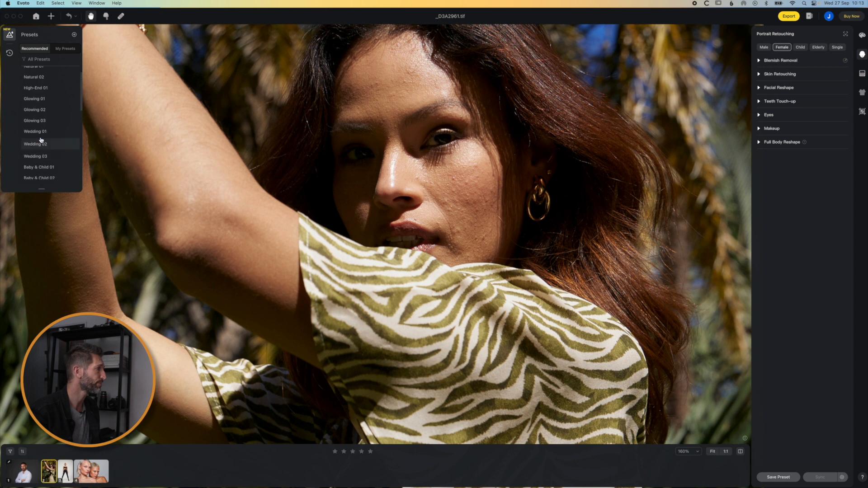
click(41, 107)
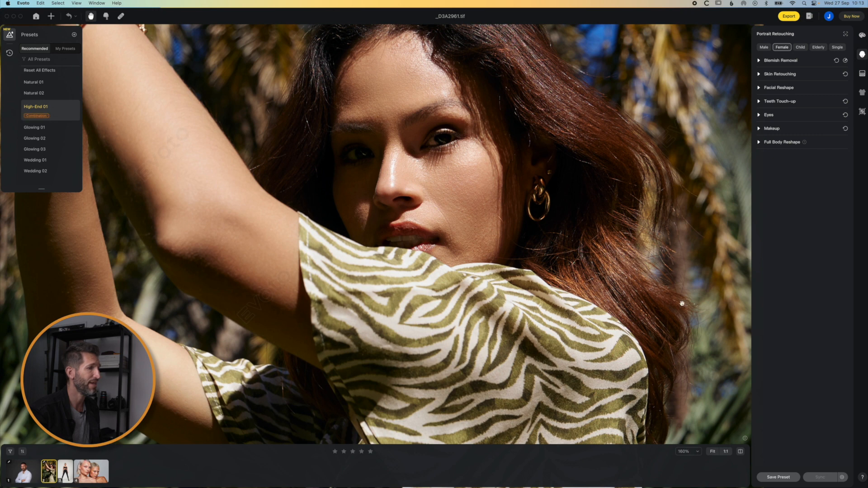
click(740, 452)
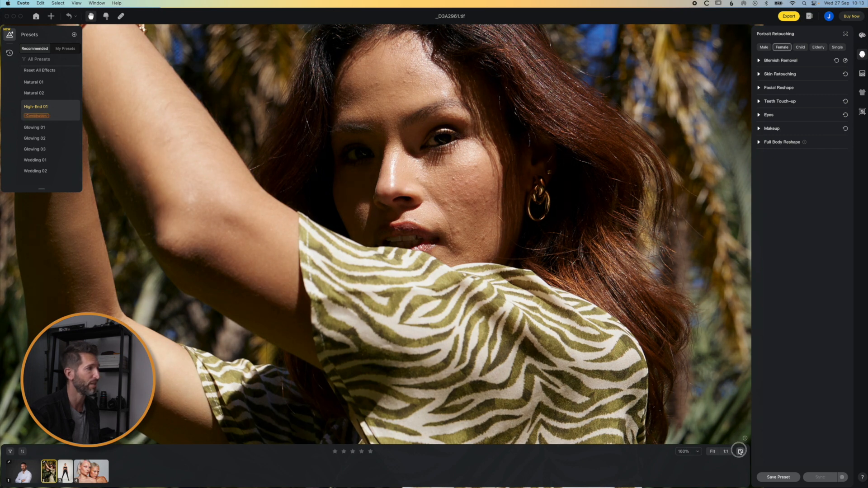
click(740, 451)
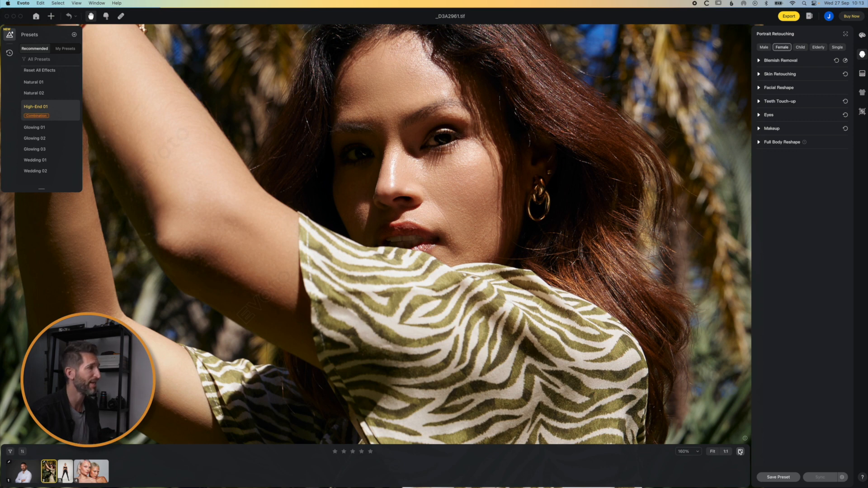
click(740, 452)
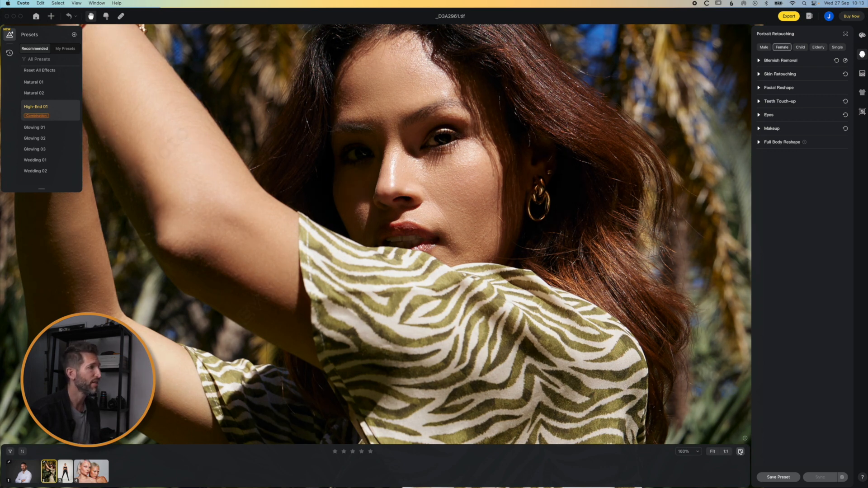
click(70, 17)
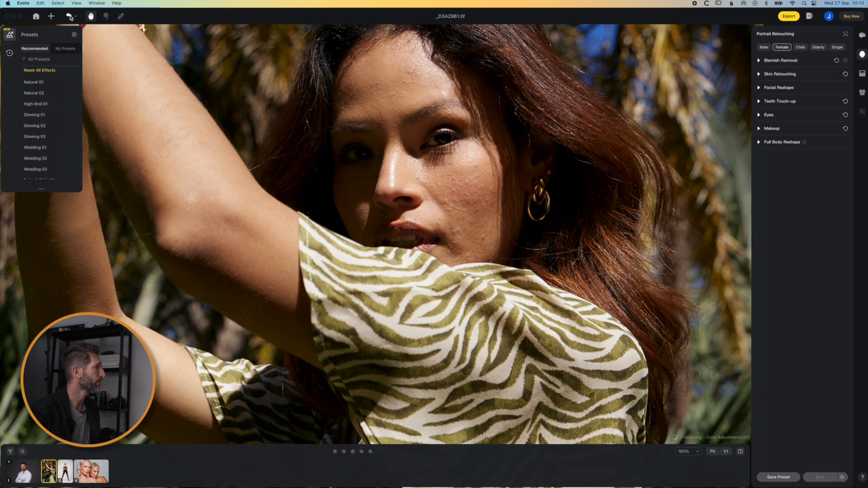
Step: Set Freckle & Acne to 92 and Body Blemish to 58 in Blemish Removal
click(760, 61)
drag(759, 80, 841, 81)
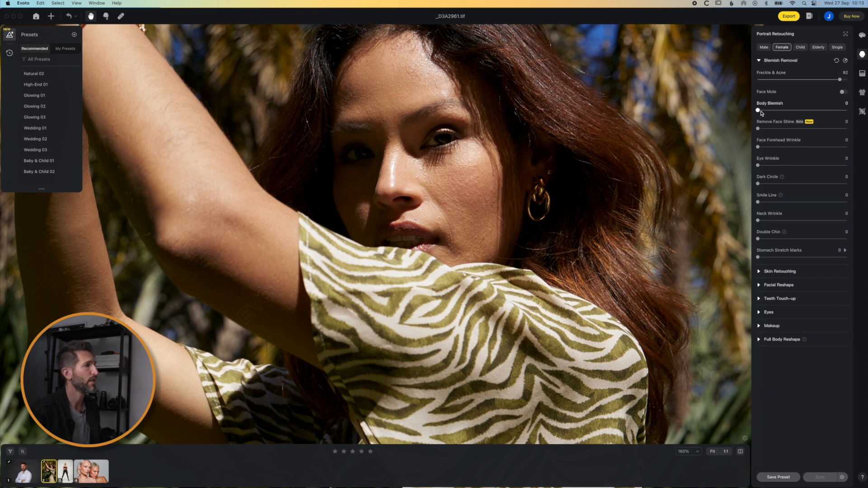
scroll(637, 188, down, 10)
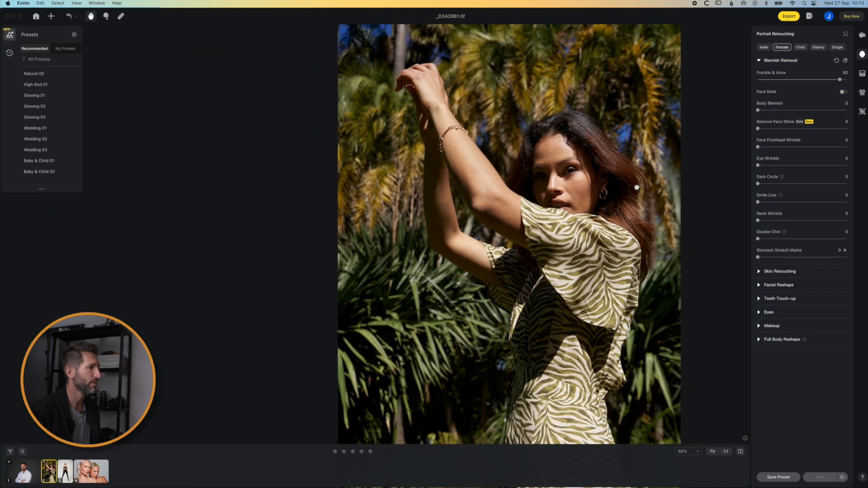
scroll(636, 187, down, 3)
scroll(636, 187, up, 6)
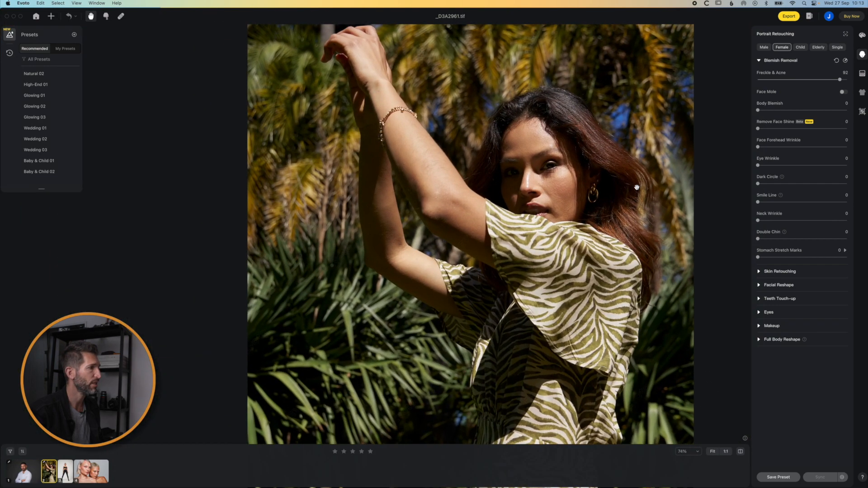
drag(758, 110, 810, 109)
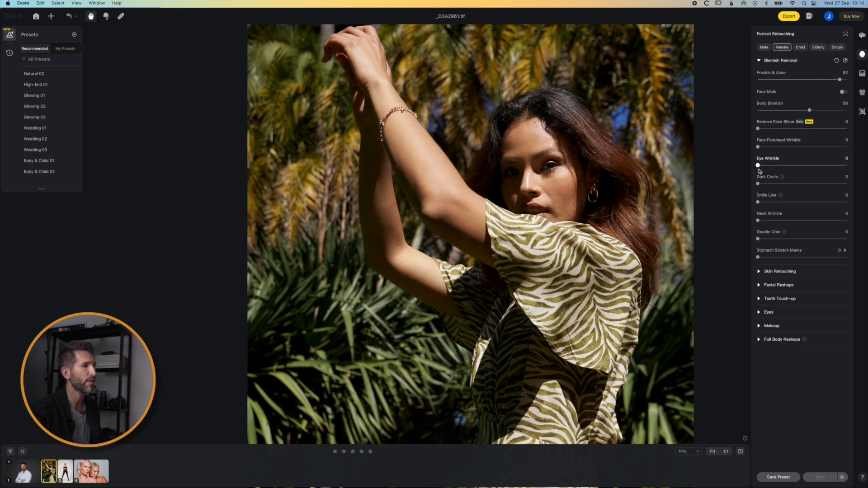
Step: Set Eye Wrinkle to 2 and Dark Circle to 100, and inspect the skin under the eyes
drag(758, 166, 812, 166)
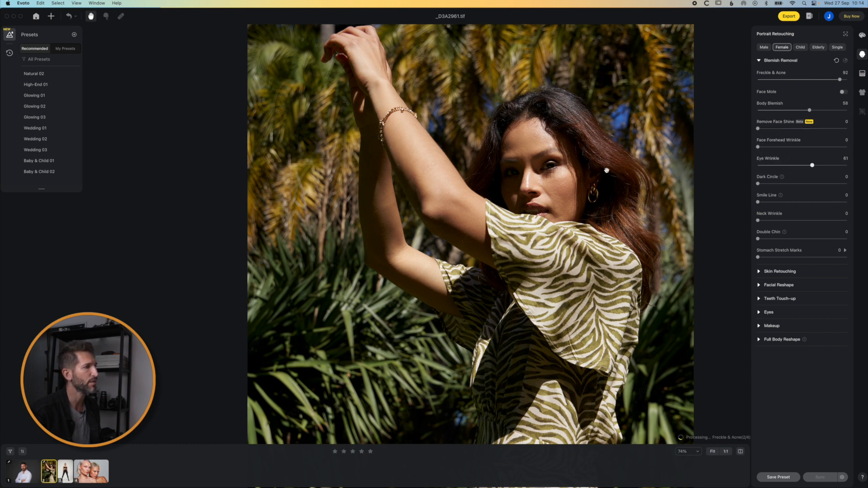
scroll(552, 175, up, 5)
drag(812, 166, 854, 182)
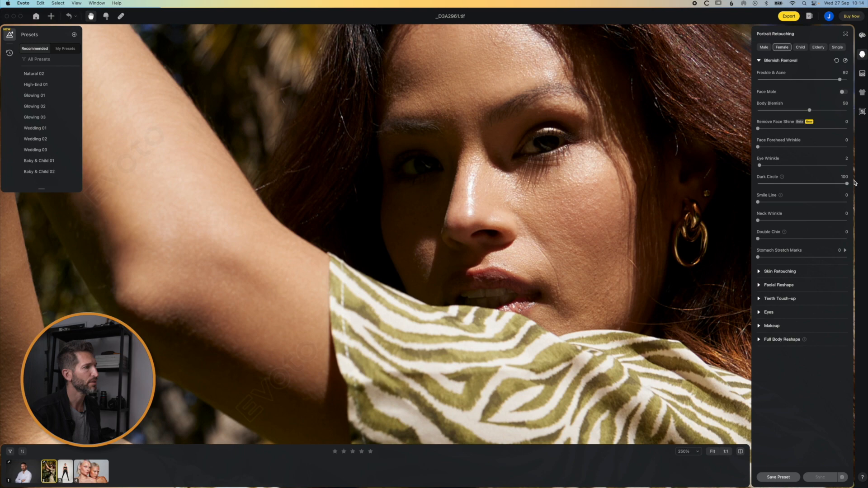
scroll(539, 194, up, 5)
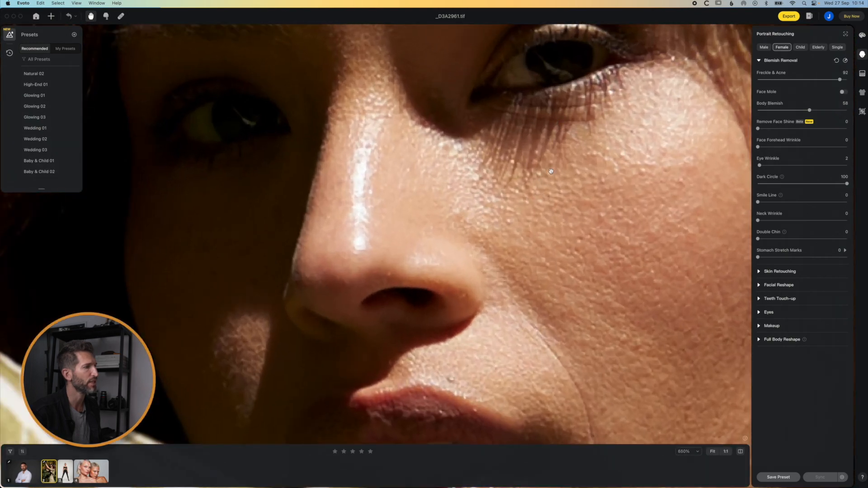
scroll(551, 171, down, 5)
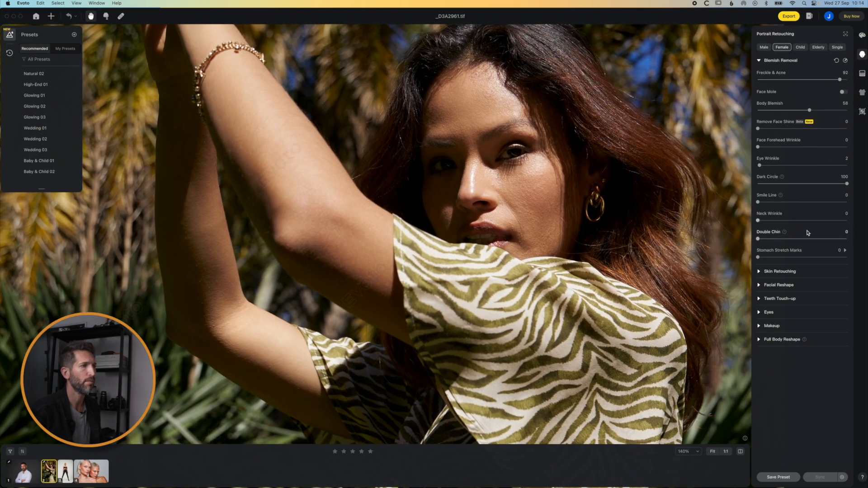
Step: Set Smile Line to 38 and inspect the crease beside the mouth
mouse_move(758, 202)
mouse_down()
mouse_move(810, 202)
mouse_move(791, 202)
mouse_up()
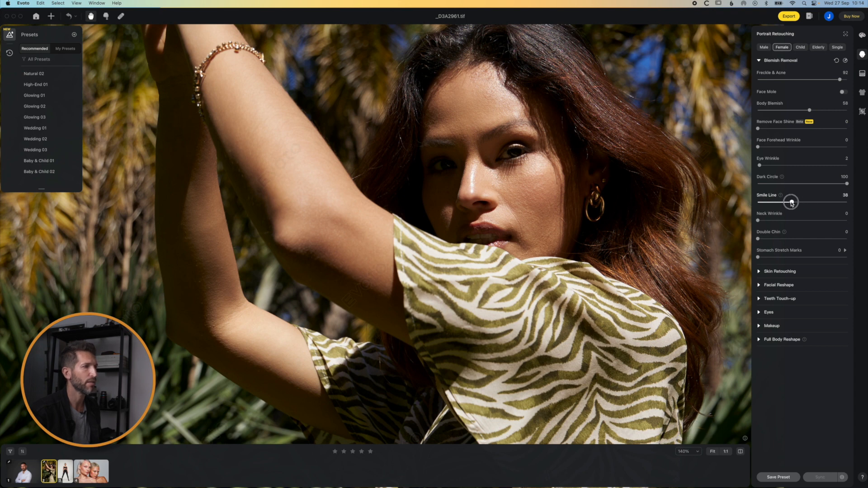
scroll(512, 227, up, 5)
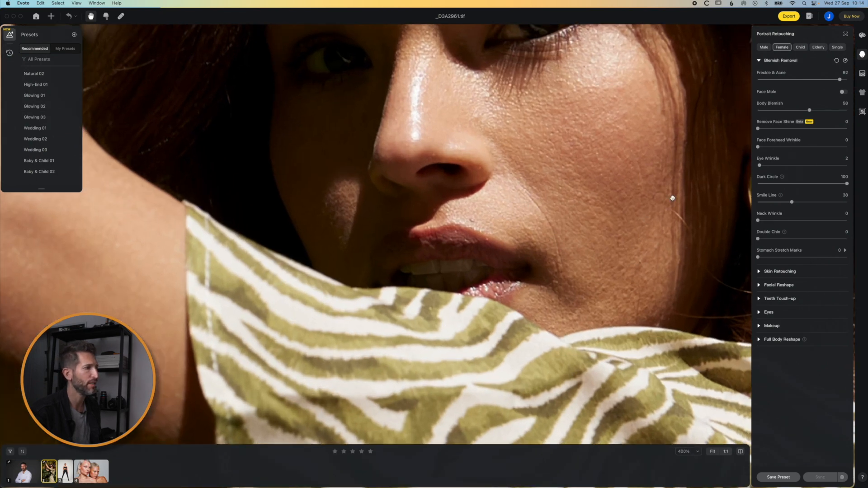
scroll(673, 197, down, 5)
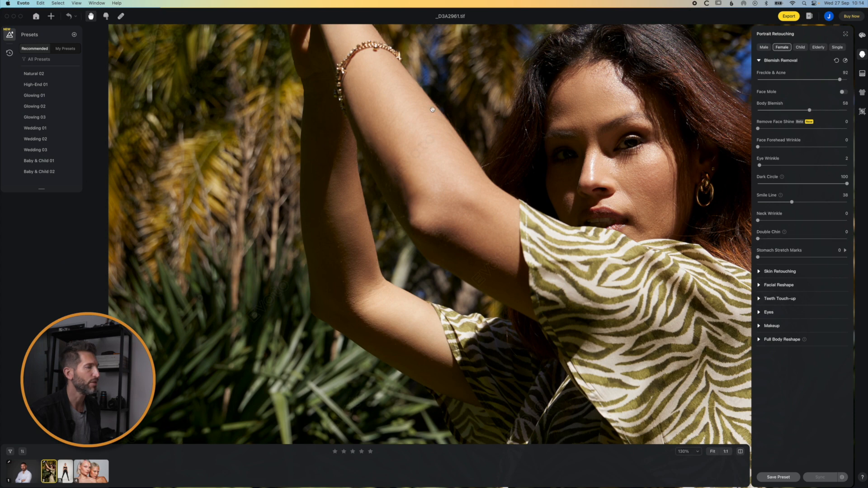
Step: Heal the smile line beside the woman's mouth with the Spot Healing Brush at size 2
click(120, 17)
scroll(631, 209, up, 4)
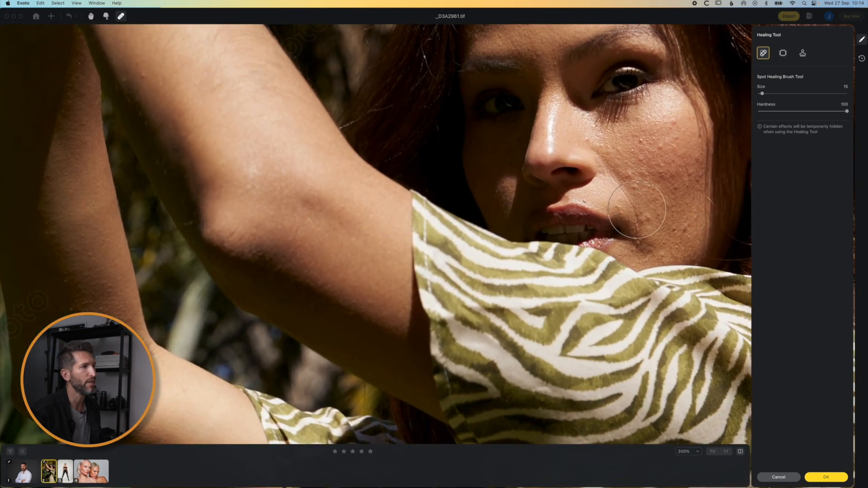
scroll(638, 209, up, 3)
click(638, 209)
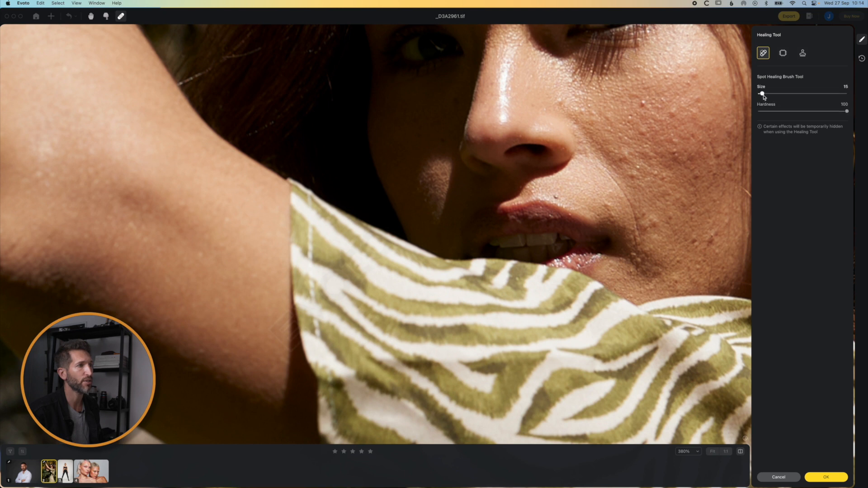
drag(763, 96, 760, 96)
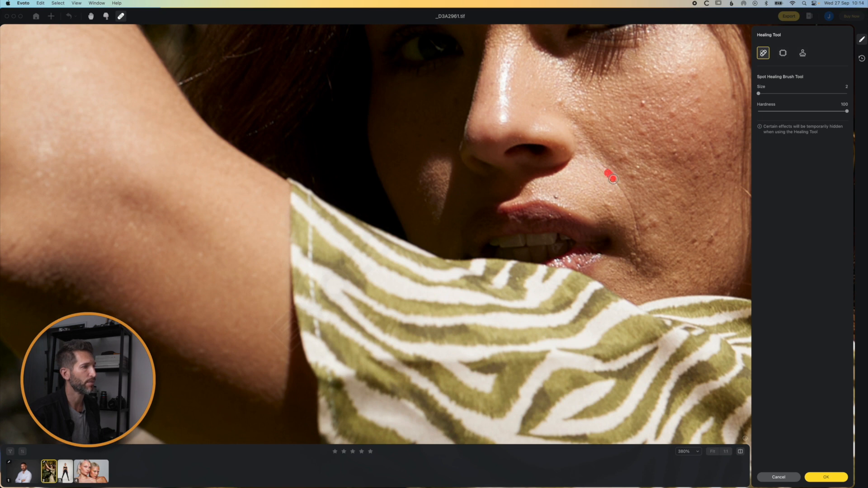
drag(633, 208, 638, 246)
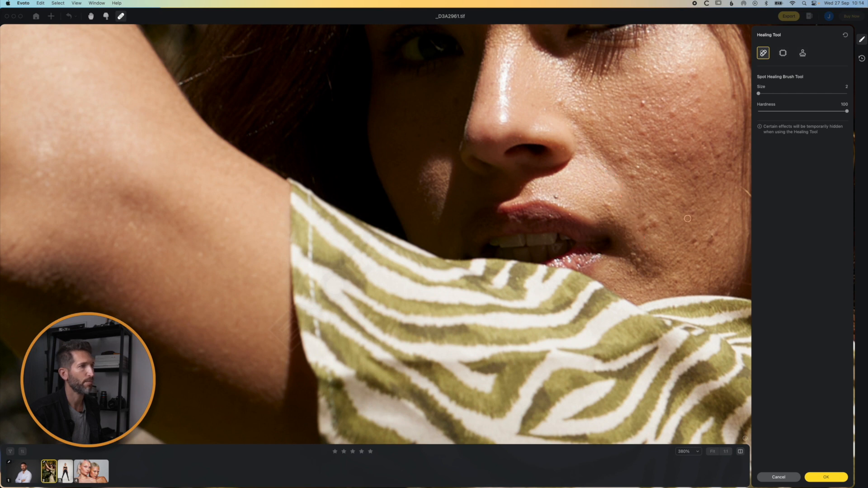
Step: View the options of the Patch Tool and the Clone Stamp Tool
click(784, 54)
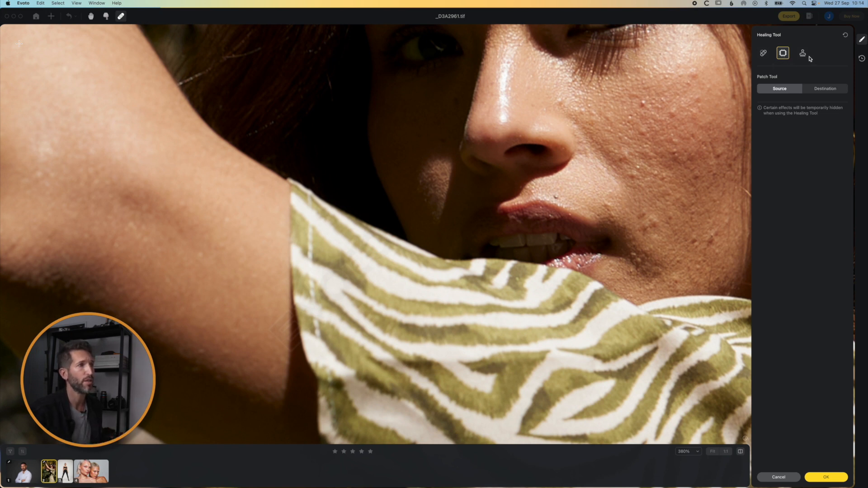
click(804, 55)
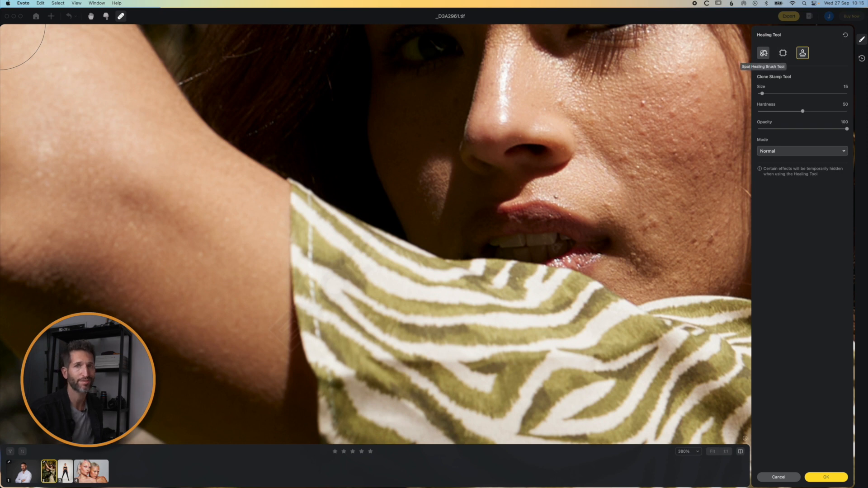
Step: Switch back to the Spot Healing Brush and apply the healing edits to the woman's portrait
click(764, 54)
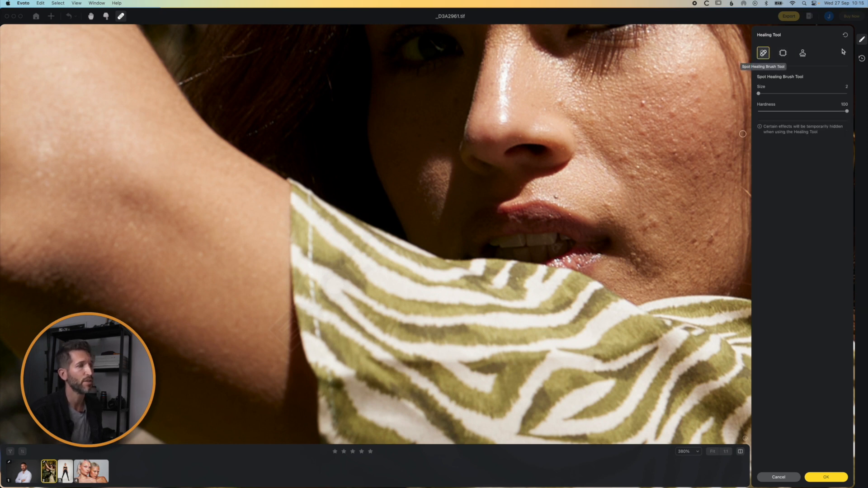
click(824, 479)
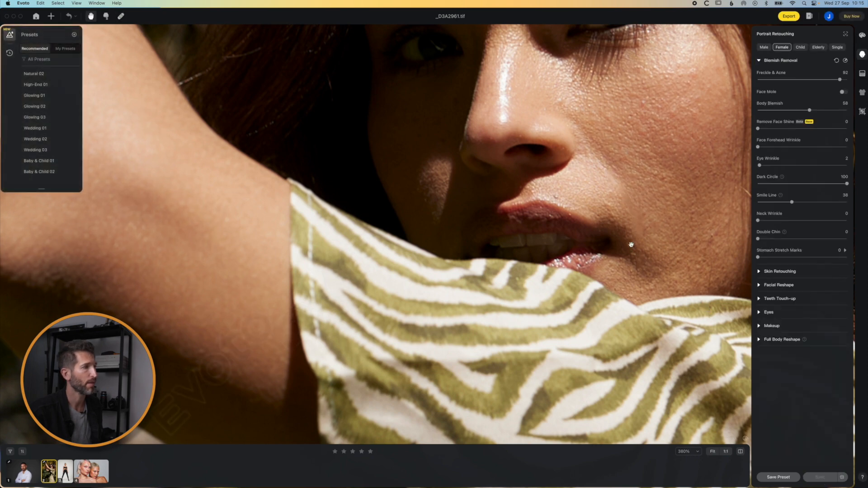
Step: Set Smooth Face Skin (Dodge & Burn) to 60 in the Skin Retouching settings
scroll(557, 201, down, 5)
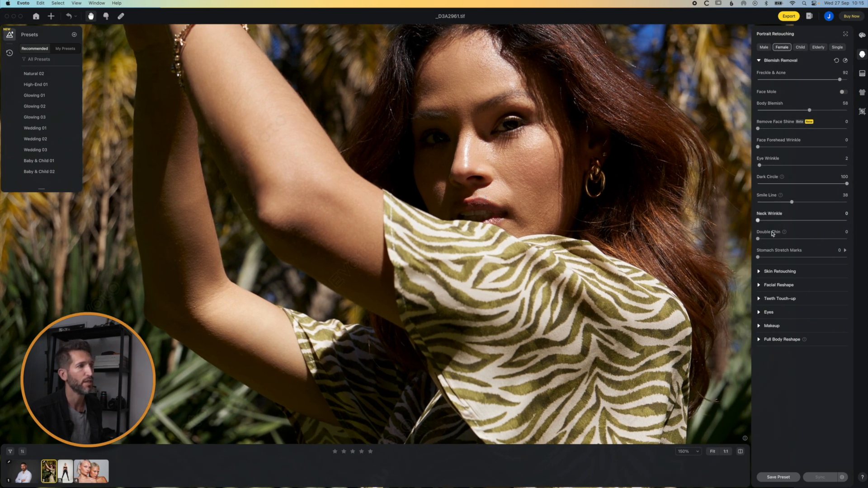
click(759, 61)
click(759, 74)
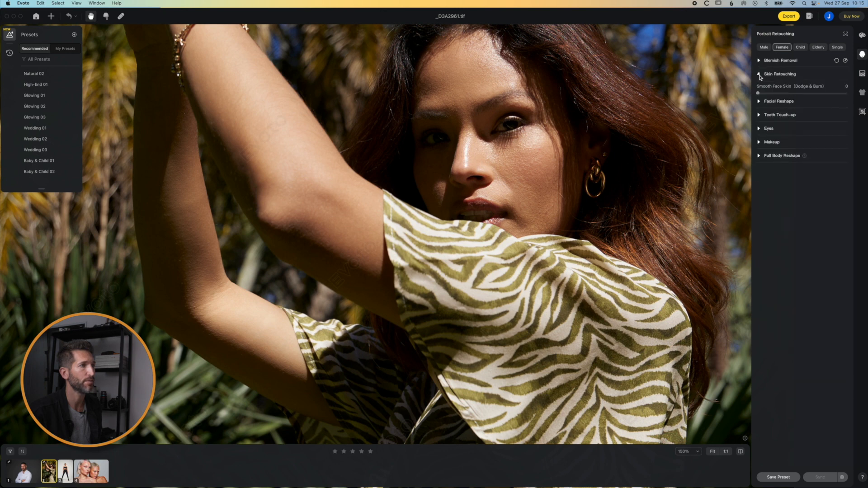
drag(772, 97, 797, 97)
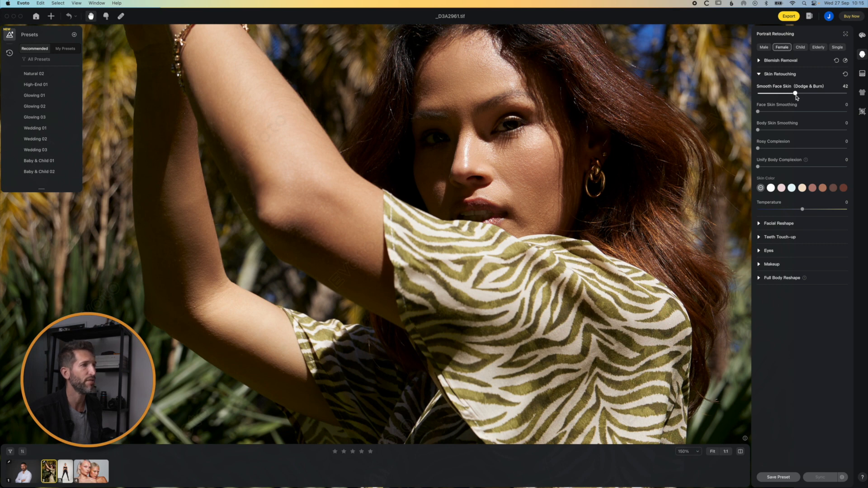
drag(797, 97, 812, 96)
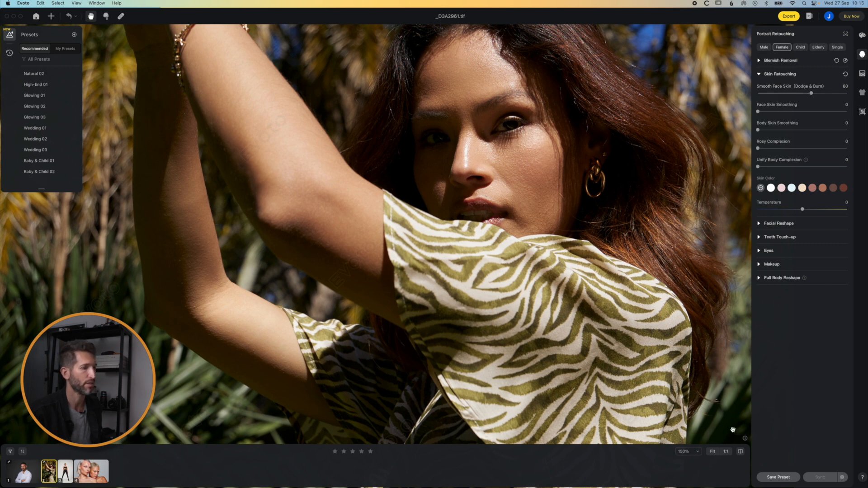
Step: Compare the woman's portrait before and after the retouching
click(740, 451)
click(740, 451)
click(741, 450)
click(741, 451)
click(741, 451)
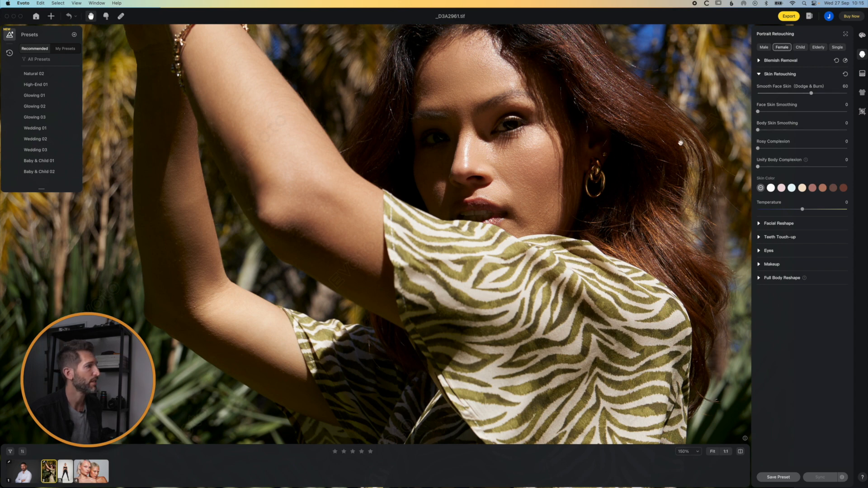
Step: Preview several skin color swatches, choose the dusty-red one with an Amount of 25, and set the skin Temperature to 1
scroll(681, 143, down, 5)
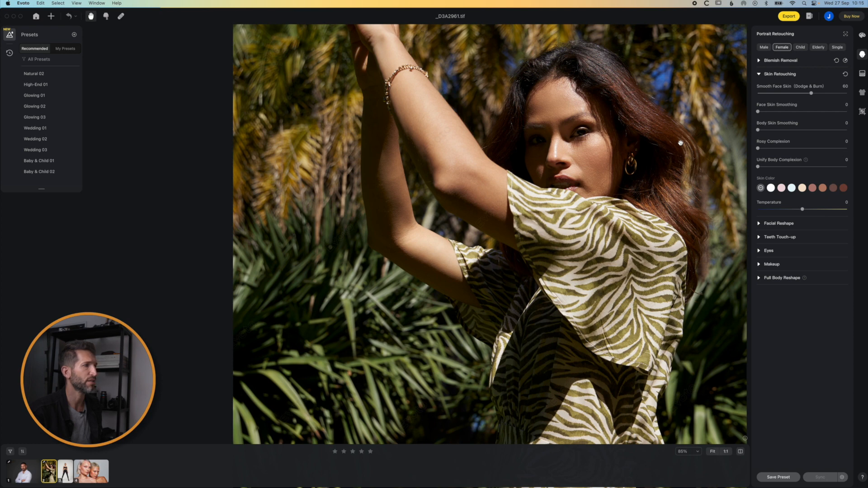
scroll(681, 142, up, 1)
click(759, 74)
click(759, 74)
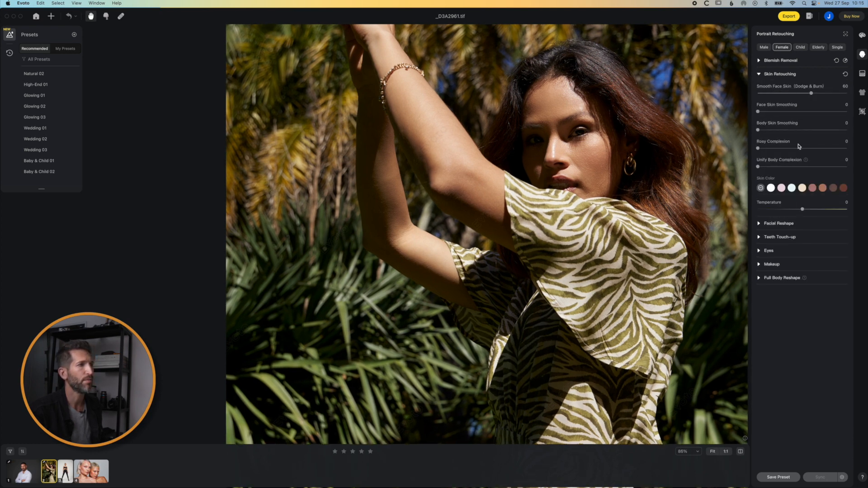
click(781, 189)
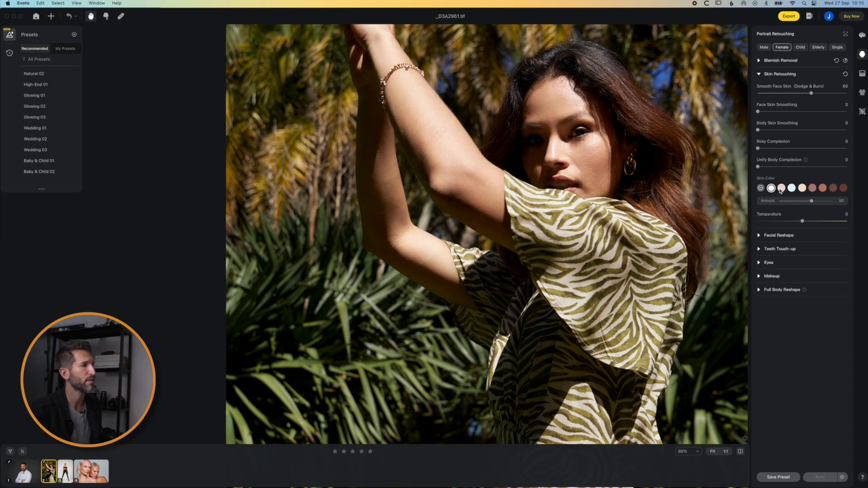
click(791, 188)
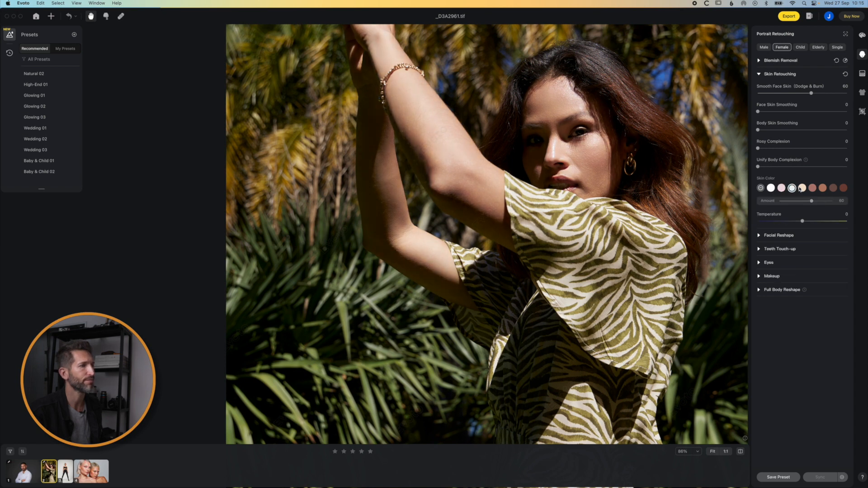
click(812, 188)
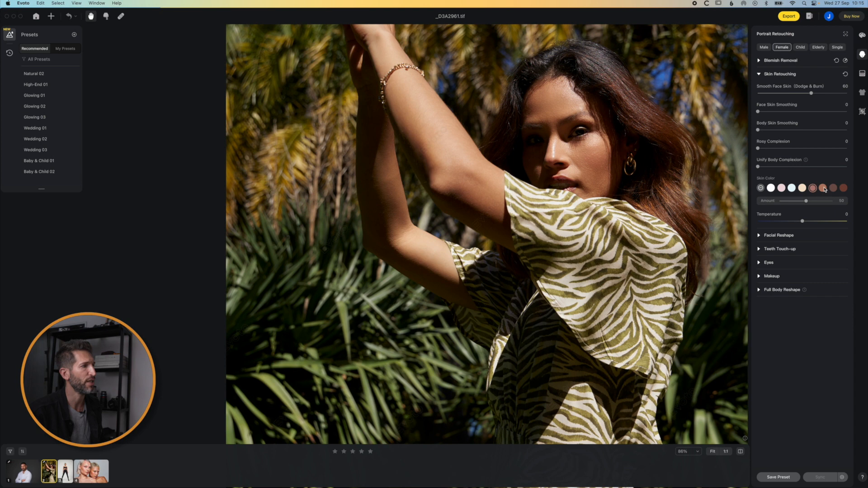
mouse_move(807, 202)
mouse_down()
mouse_move(778, 205)
mouse_move(790, 201)
mouse_up()
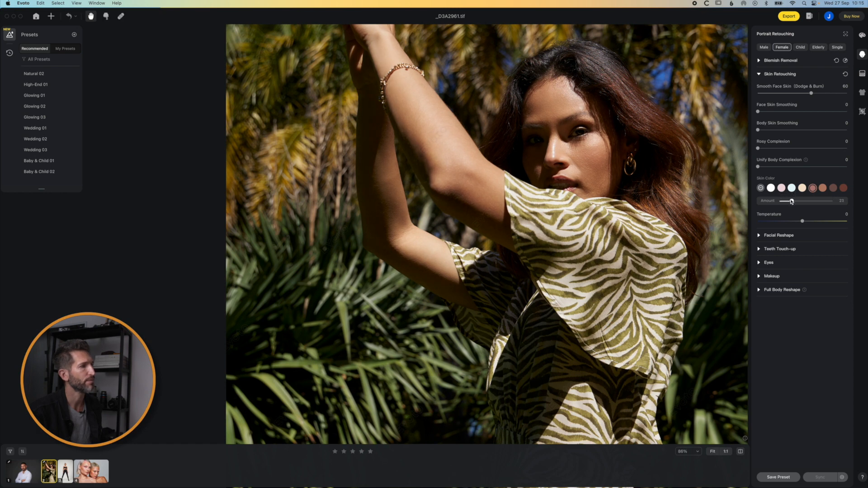
mouse_move(802, 222)
mouse_down()
mouse_move(814, 221)
mouse_move(775, 222)
mouse_move(845, 221)
mouse_move(737, 231)
mouse_move(842, 221)
mouse_move(766, 226)
mouse_move(833, 222)
mouse_move(805, 219)
mouse_move(819, 216)
mouse_move(743, 235)
mouse_move(837, 228)
mouse_move(802, 231)
mouse_up()
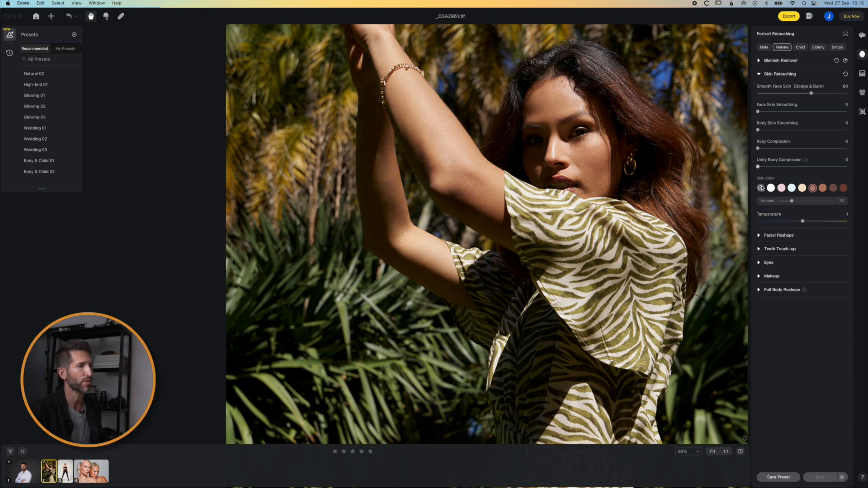
Step: Set the makeup Highlight to 27 and Contour to 16 on the woman's face
click(760, 75)
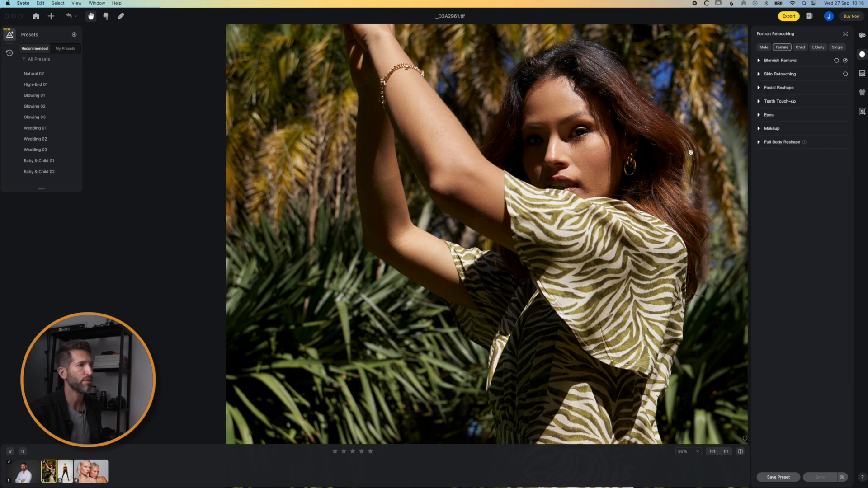
click(760, 130)
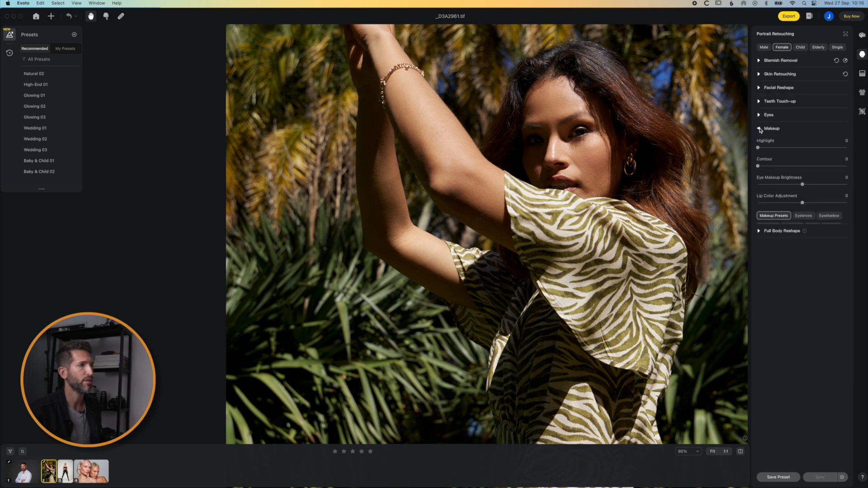
drag(761, 147, 782, 153)
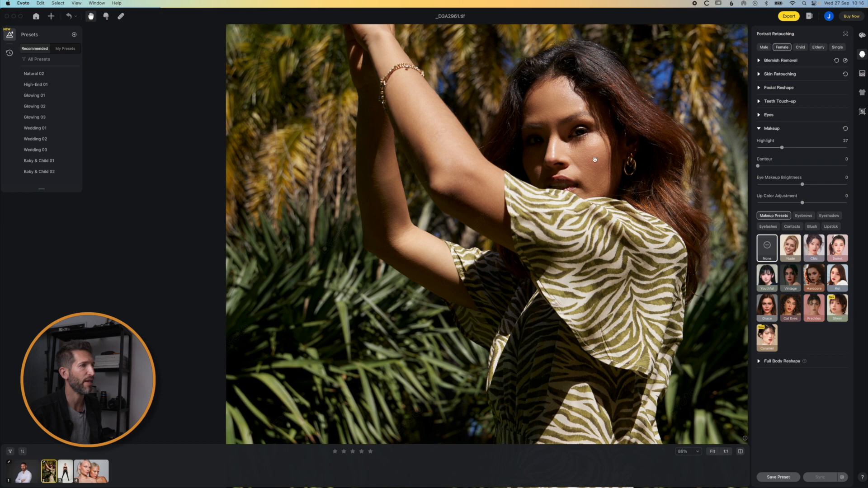
mouse_move(758, 165)
mouse_down()
mouse_move(804, 162)
mouse_move(772, 161)
mouse_up()
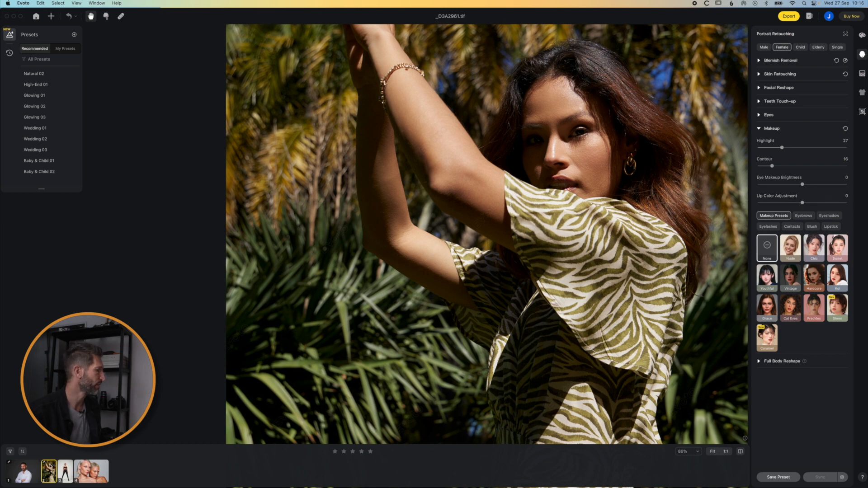
Step: Open the full-body studio photo _D3A1790.jpg and inspect the floor around the model's shoes
click(65, 472)
drag(434, 273, 352, 153)
scroll(353, 153, down, 5)
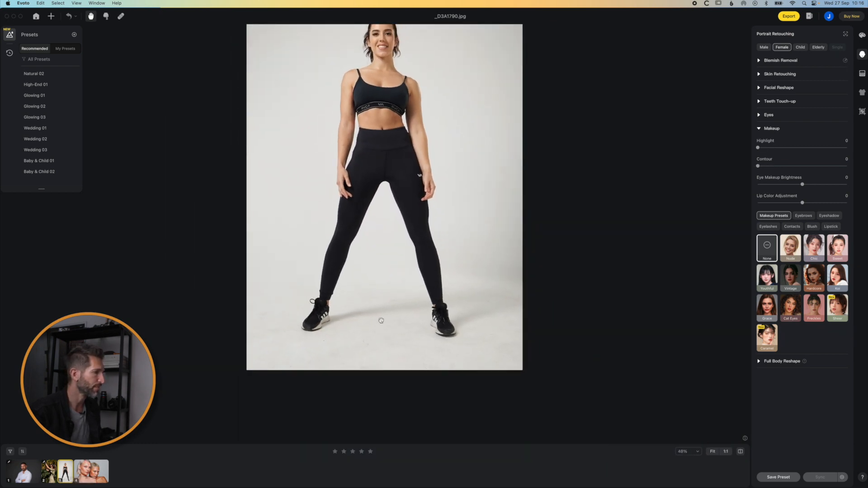
scroll(381, 320, up, 9)
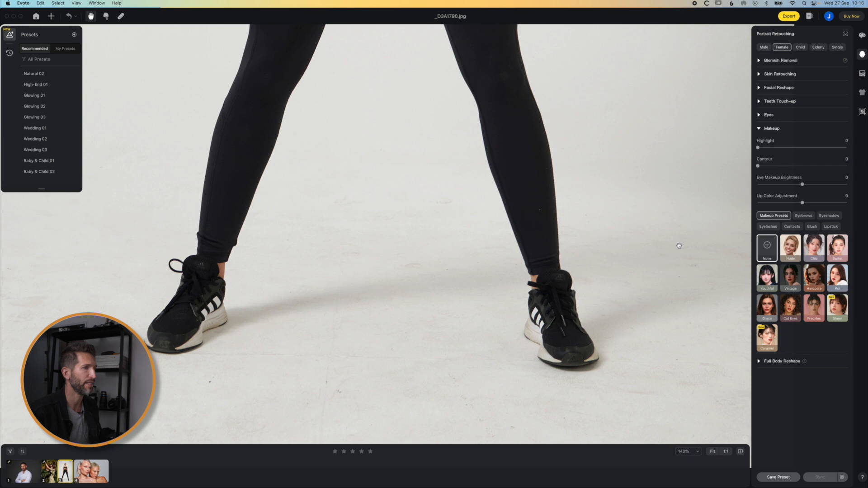
Step: Turn on Clean Solid Backdrop, compare the floor with and without it, and enable Color Banding Removal
click(862, 75)
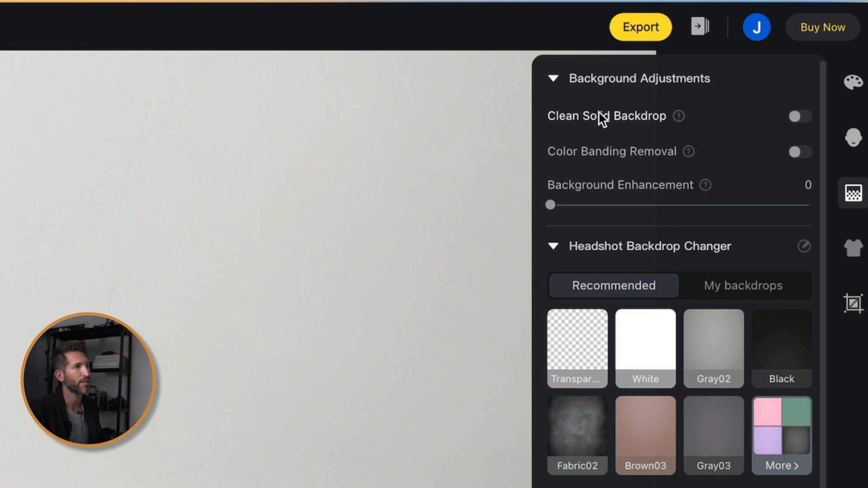
click(798, 118)
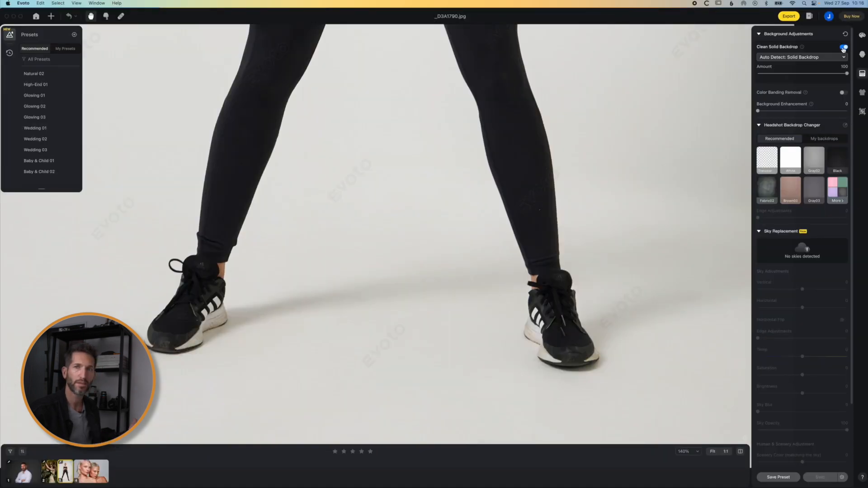
click(843, 48)
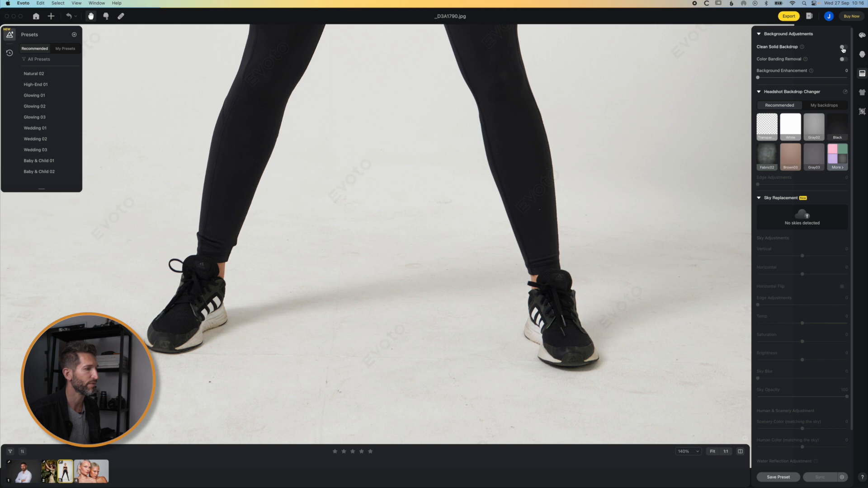
click(844, 47)
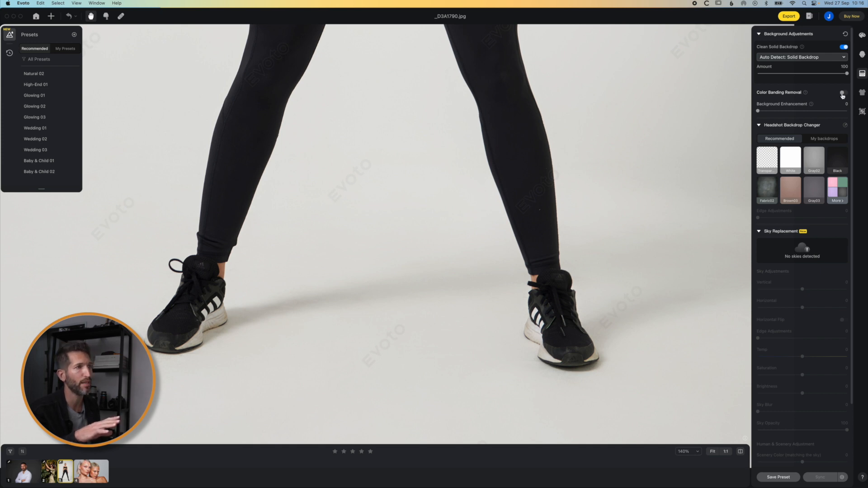
click(843, 93)
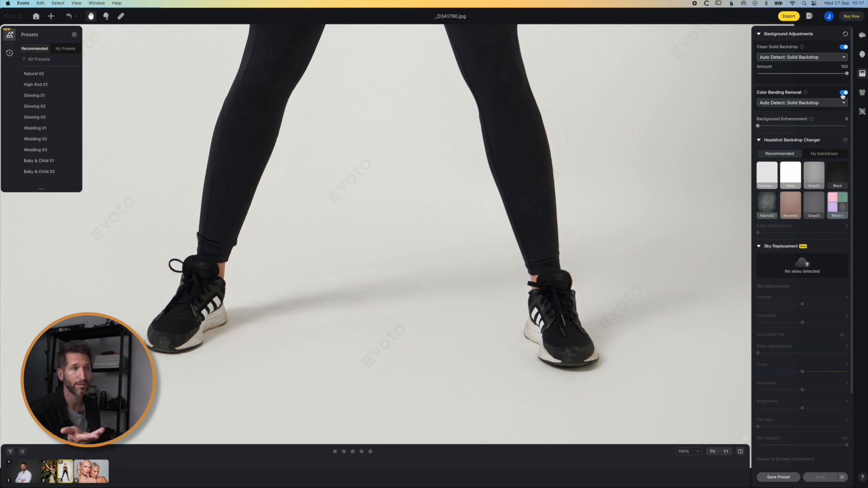
Step: Preview the Gray02, Black, Fabric02, Brown03 and Gray03 backdrops behind the model, and set the backdrop to Transparent
scroll(528, 179, down, 5)
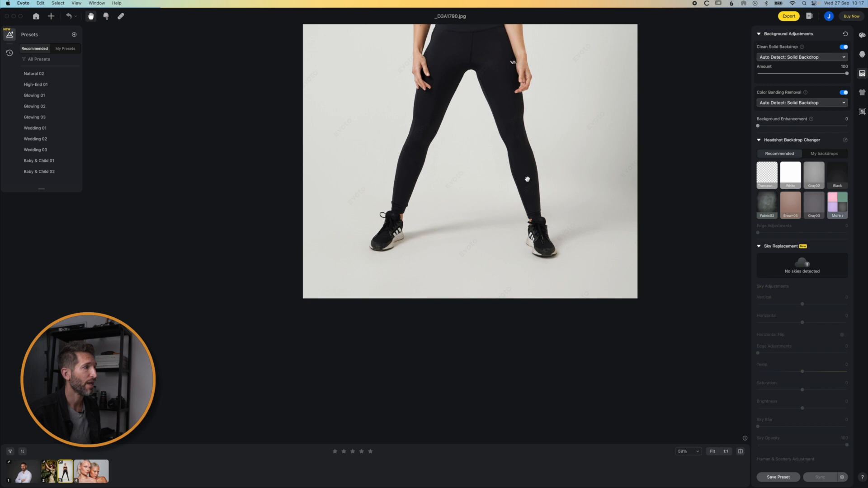
scroll(509, 248, down, 3)
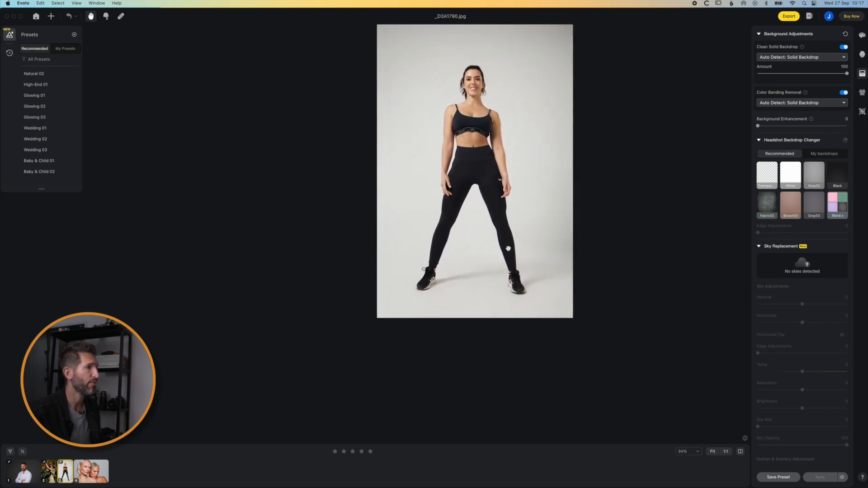
click(816, 178)
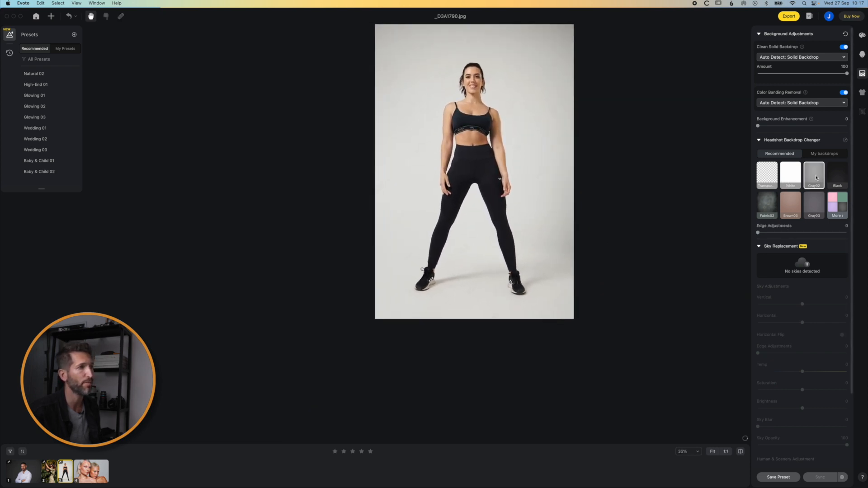
click(836, 177)
click(765, 204)
click(788, 204)
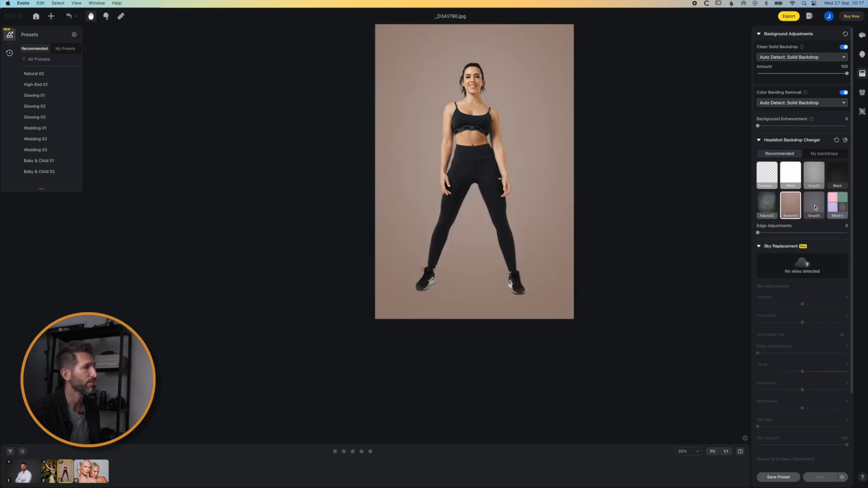
click(815, 208)
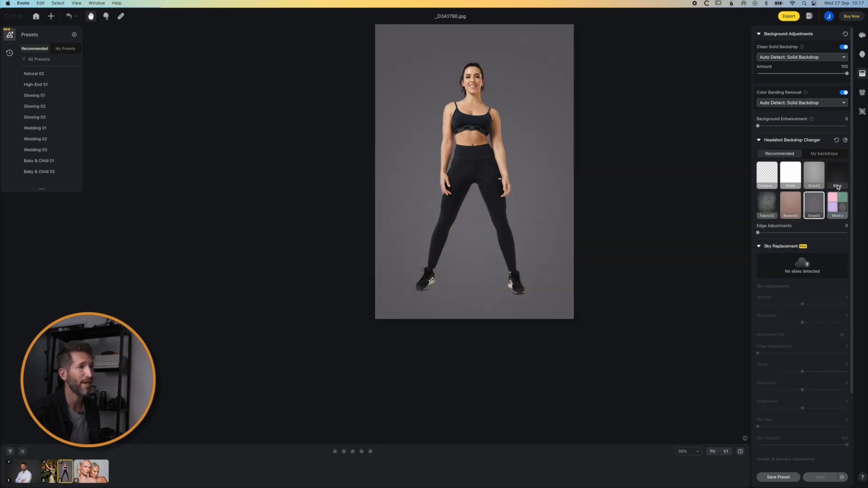
click(767, 183)
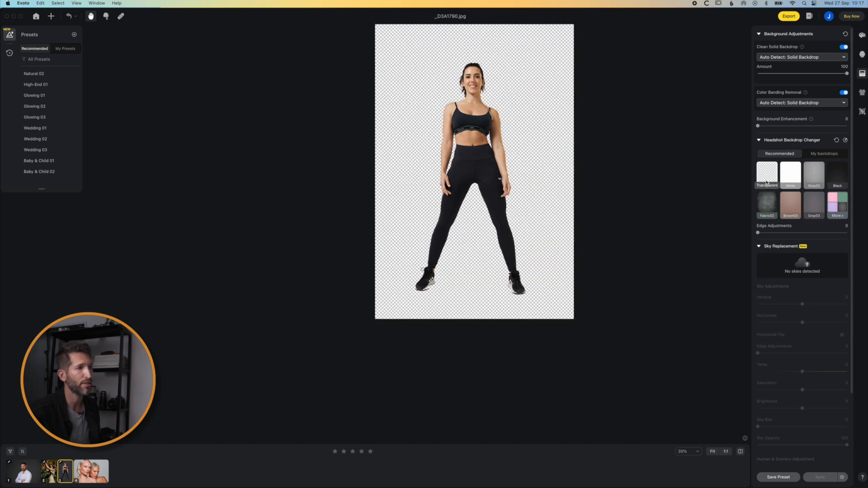
Step: Manually tune the backdrop mask by erasing it from the toe and sole of the shoe with a size 30 brush
click(846, 141)
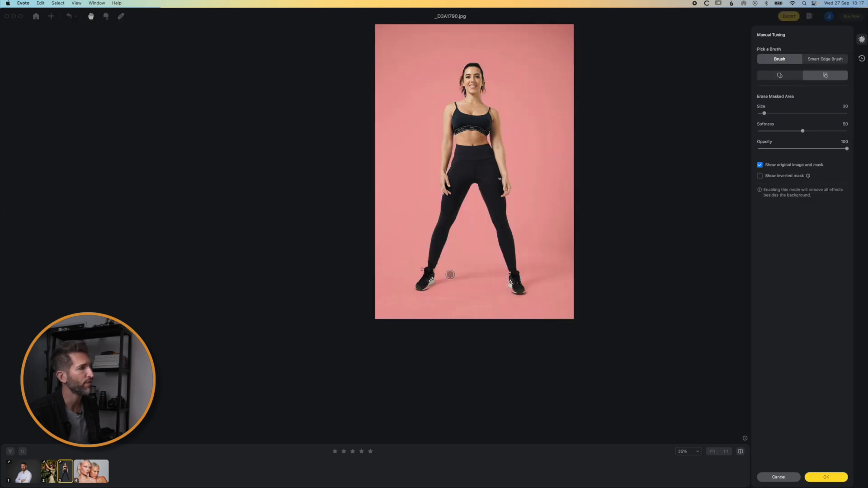
scroll(422, 286, up, 5)
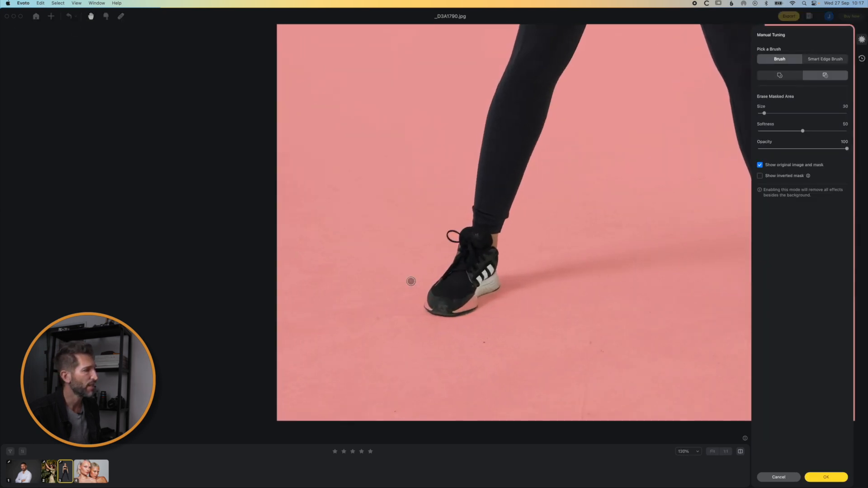
drag(468, 300, 427, 307)
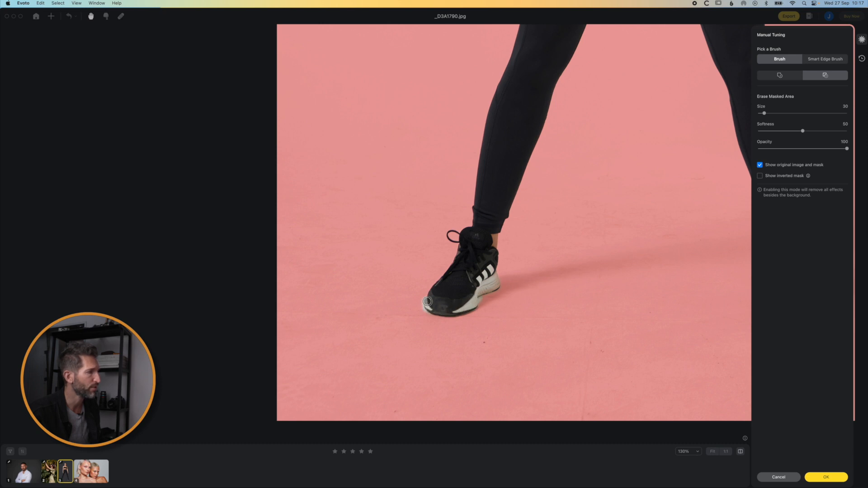
scroll(503, 295, down, 3)
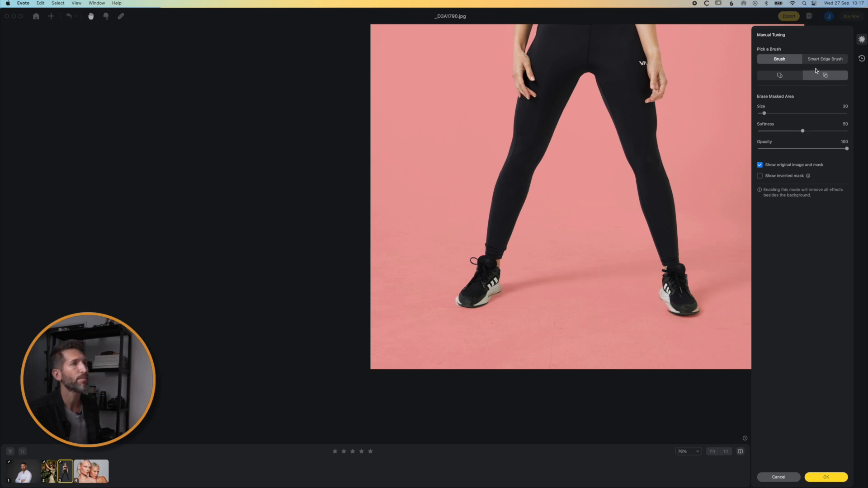
Step: Accept the mask edits, check the full cutout, and reset the Headshot Backdrop Changer to restore the original studio backdrop
click(825, 477)
scroll(660, 271, down, 5)
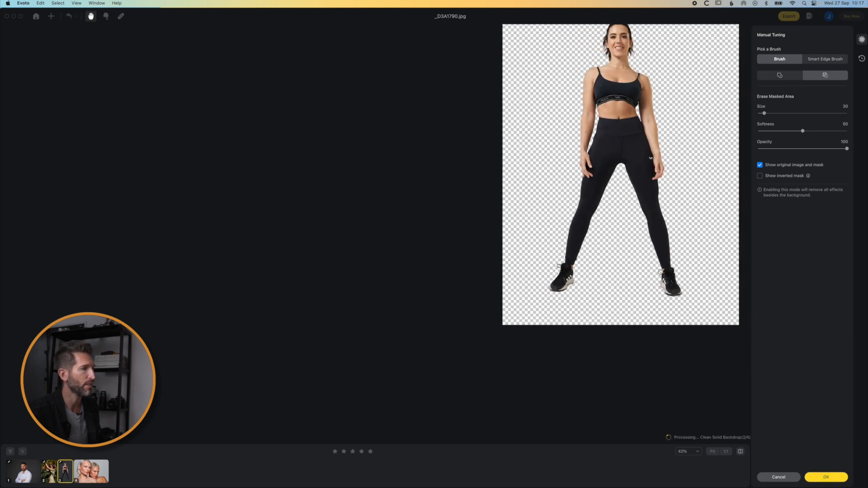
scroll(660, 271, down, 2)
drag(656, 271, 490, 300)
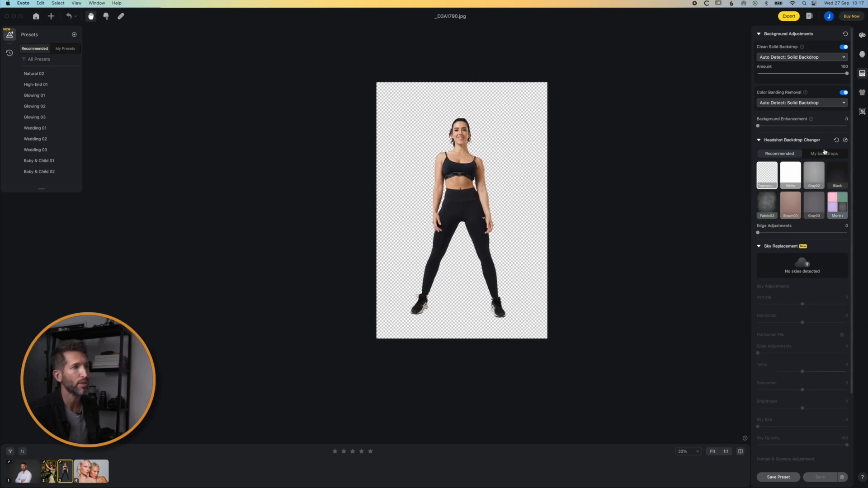
click(837, 141)
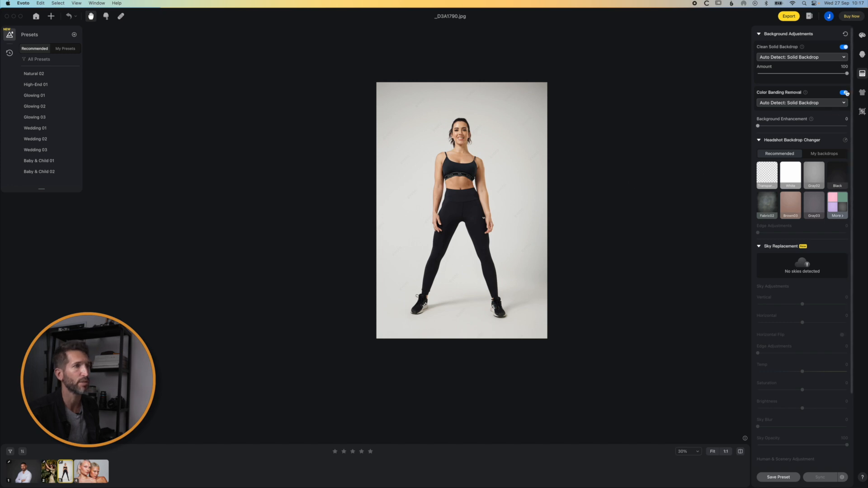
Step: Open the Portrait Retouching settings, collapse Makeup and expand Full Body Reshape
click(863, 54)
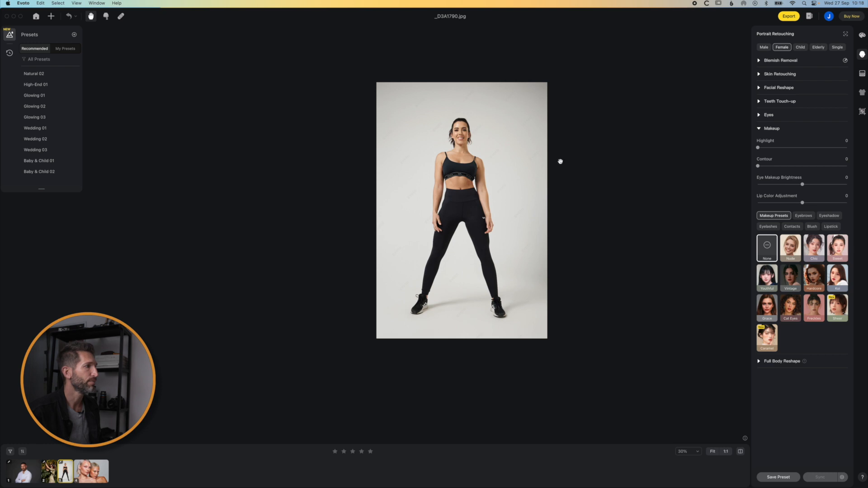
click(761, 129)
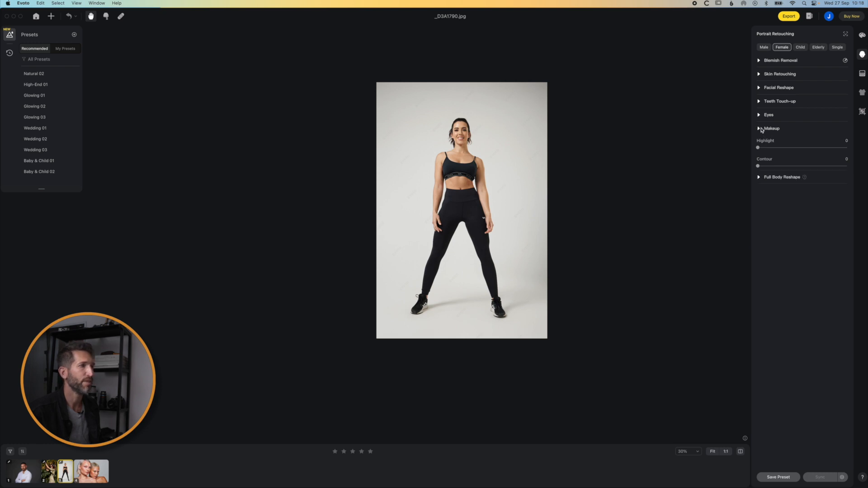
click(758, 142)
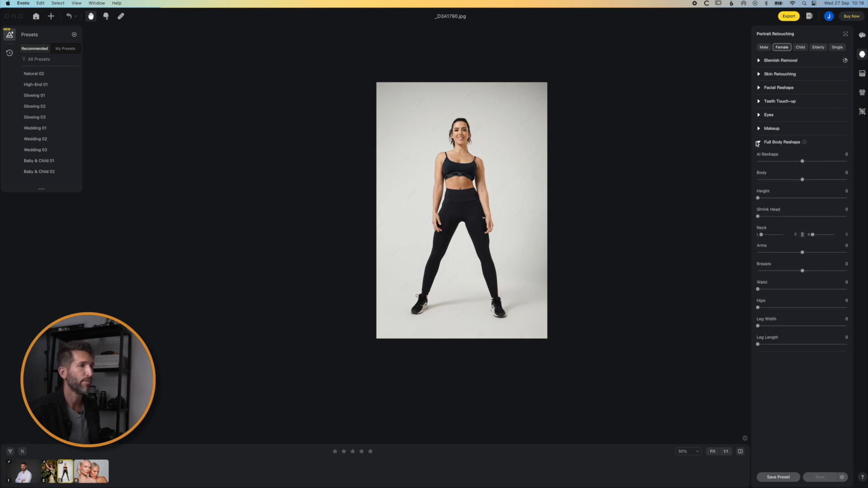
Step: Try the AI Reshape and Body adjustments on the model's figure and return both to 0
mouse_move(803, 161)
mouse_down()
mouse_move(815, 162)
mouse_move(748, 167)
mouse_move(816, 171)
mouse_move(731, 179)
mouse_move(801, 172)
mouse_up()
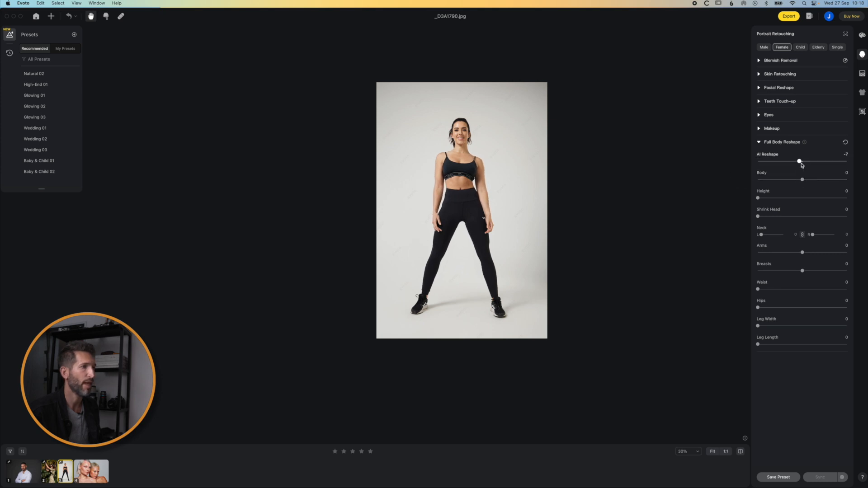
mouse_move(803, 180)
mouse_down()
mouse_move(769, 178)
mouse_move(839, 188)
mouse_move(723, 204)
mouse_move(859, 192)
mouse_move(797, 192)
mouse_move(807, 194)
mouse_up()
double_click(806, 180)
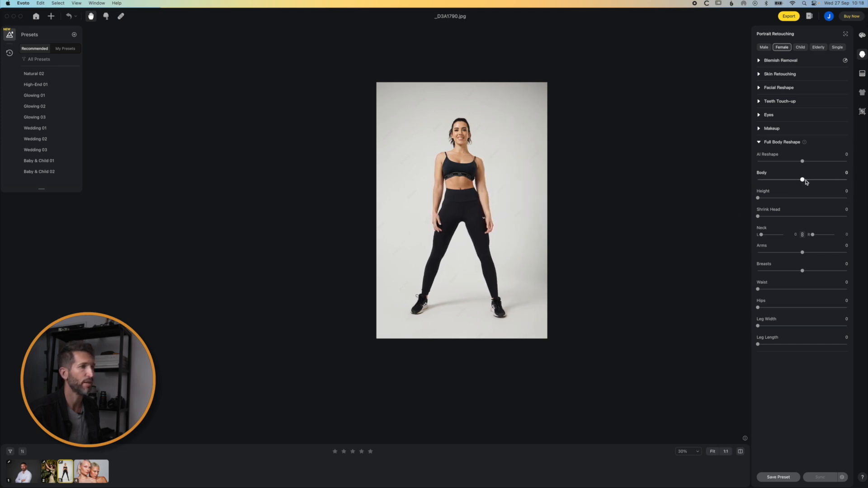
Step: Set the model's Height to 23 and Leg Length to 18, and compare the reshaped figure with the original
drag(759, 199, 779, 203)
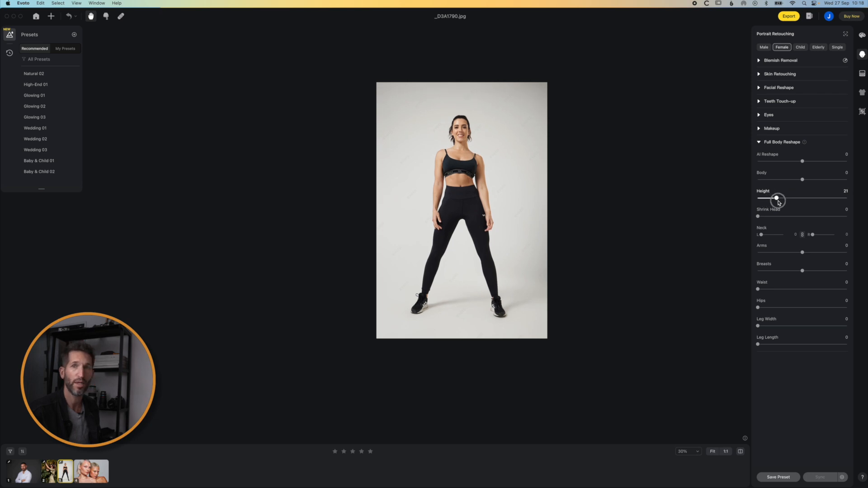
mouse_move(778, 203)
mouse_down()
mouse_move(766, 198)
mouse_move(778, 199)
mouse_up()
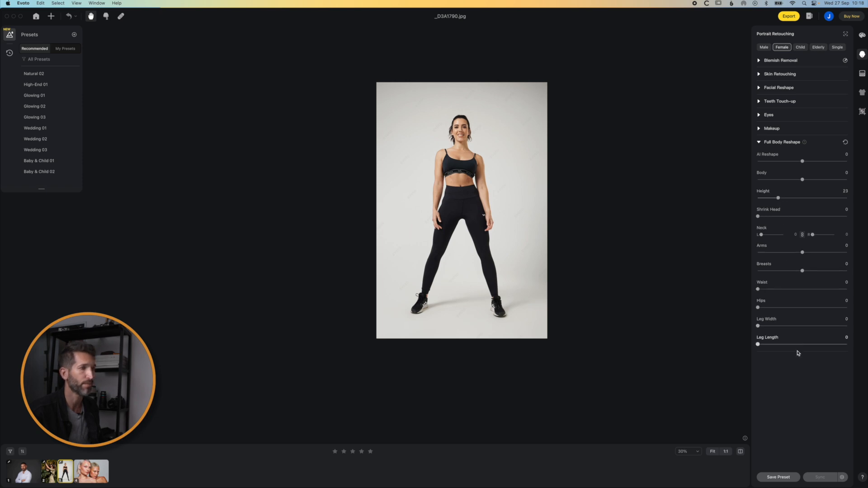
drag(760, 346, 776, 345)
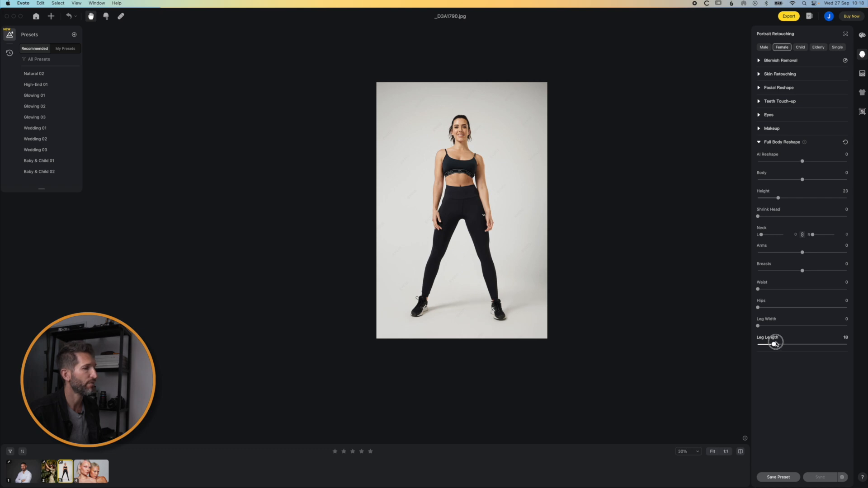
click(741, 451)
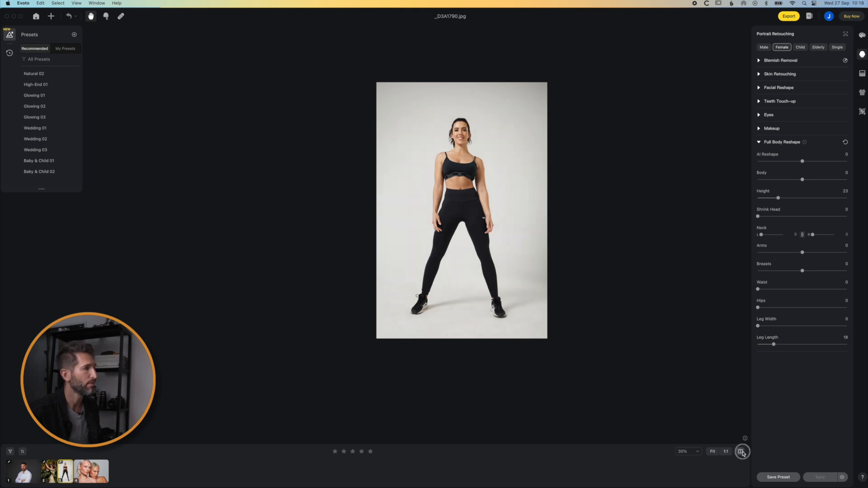
click(742, 451)
click(742, 451)
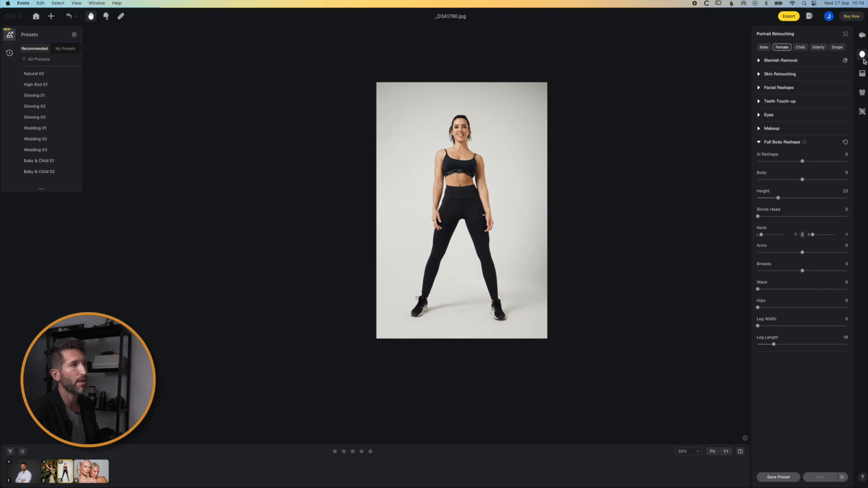
Step: Open the beauty portrait of the two women with pink face lines and apply the High-End 01 preset
click(90, 476)
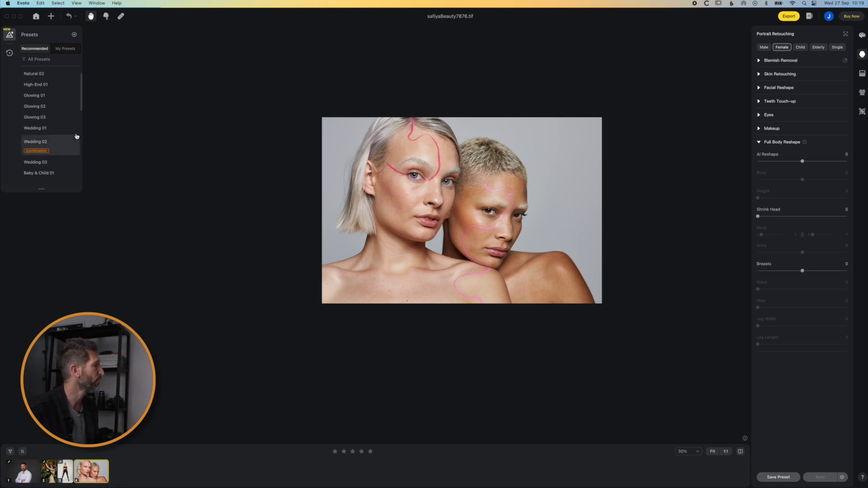
click(55, 85)
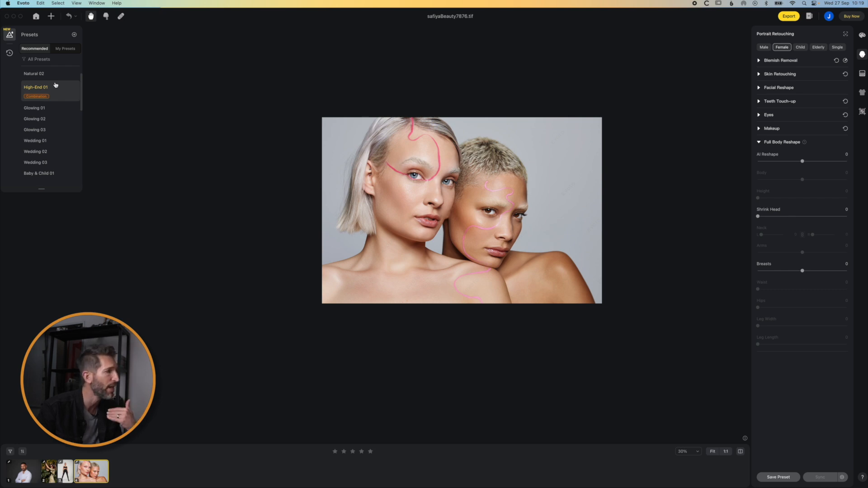
Step: Compare both women's skin up close with and without the High-End 01 preset, and undo the preset
scroll(453, 208, up, 5)
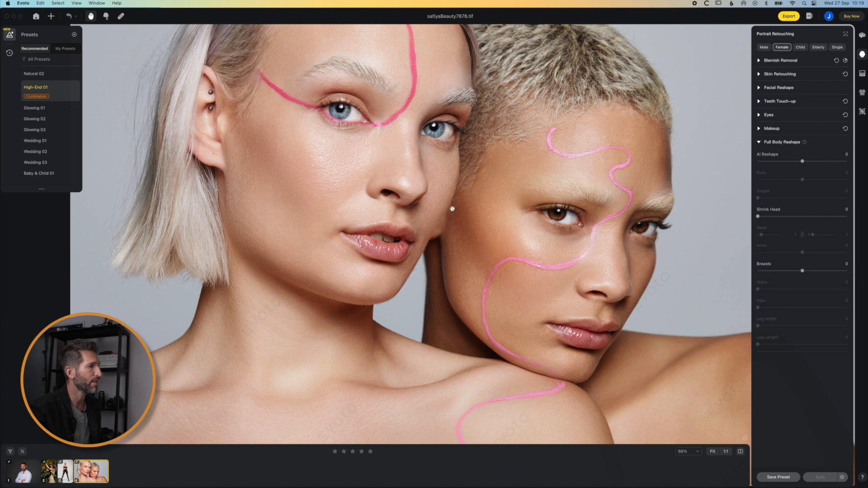
click(740, 452)
click(740, 451)
click(740, 451)
click(740, 451)
click(740, 452)
click(740, 451)
click(740, 451)
click(741, 451)
click(741, 451)
click(740, 452)
scroll(563, 298, down, 3)
scroll(564, 298, down, 1)
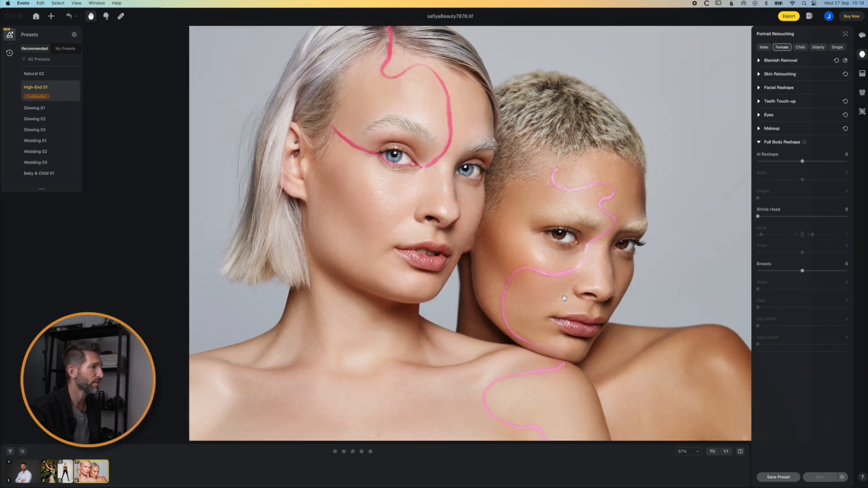
click(71, 18)
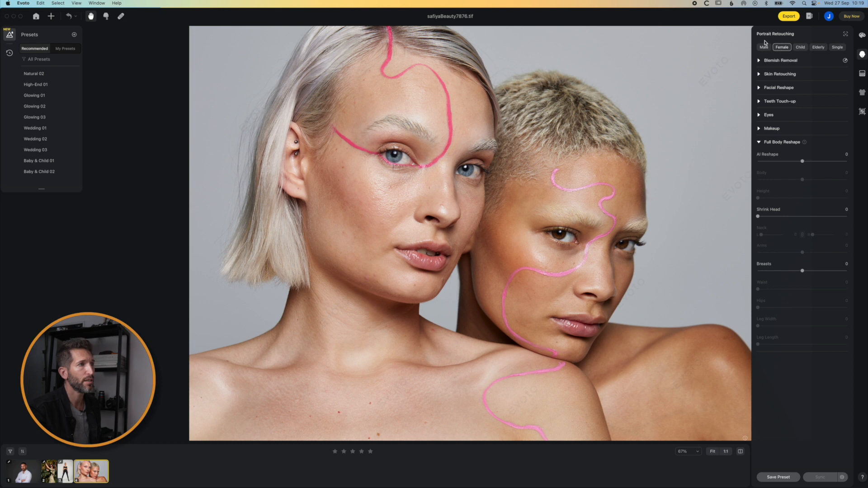
Step: Open face detection for the portrait, check the face frame and gender label on each woman, and save the detection
click(847, 34)
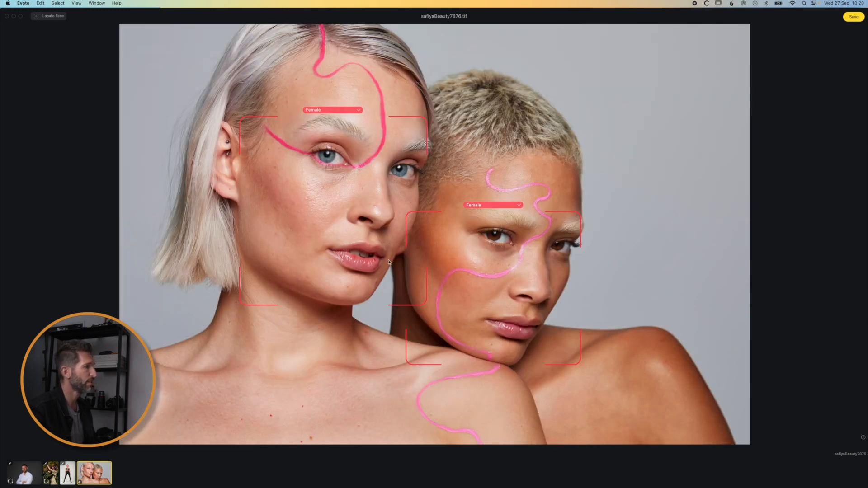
click(507, 277)
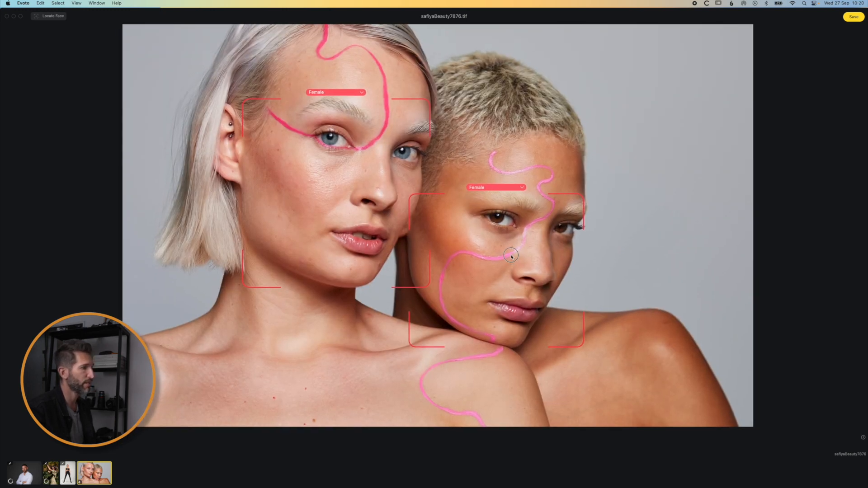
click(505, 193)
click(505, 194)
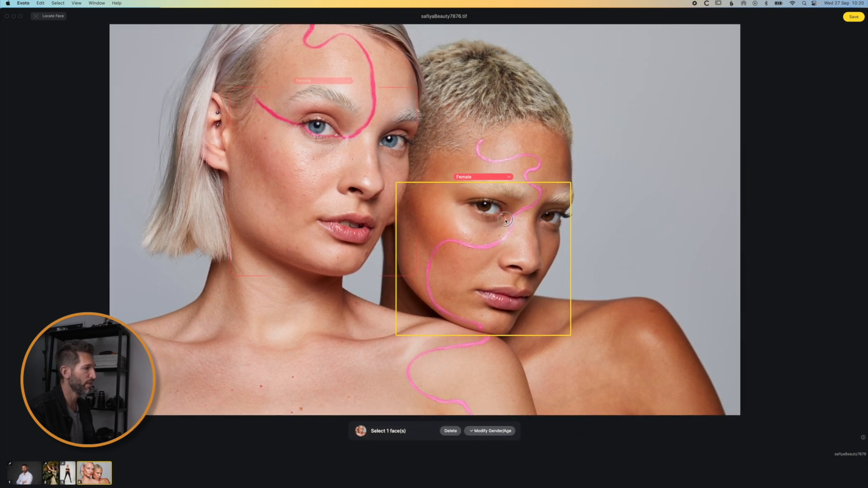
drag(505, 220, 502, 224)
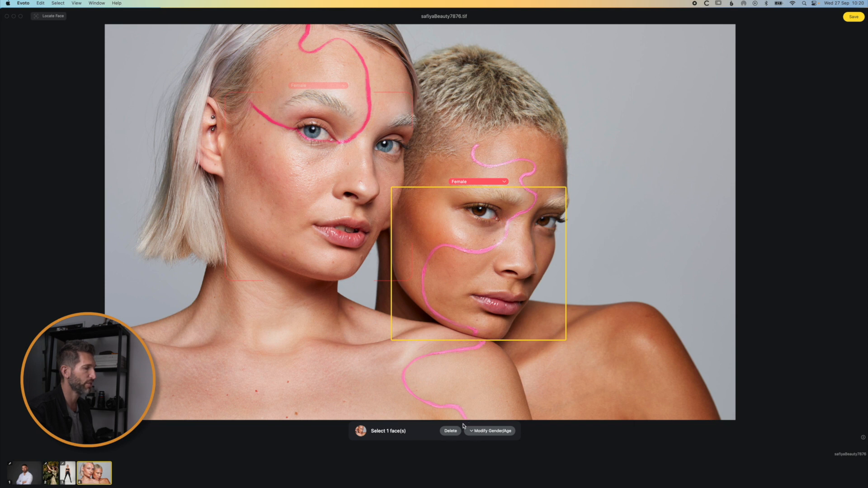
click(285, 101)
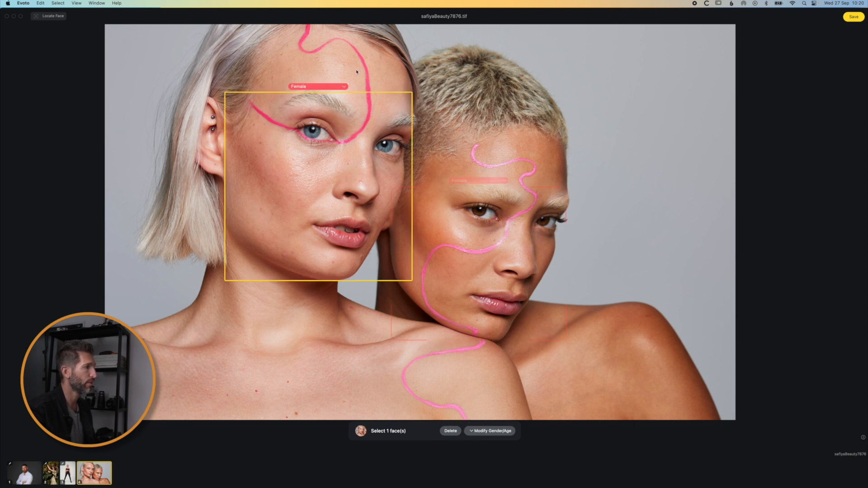
click(858, 18)
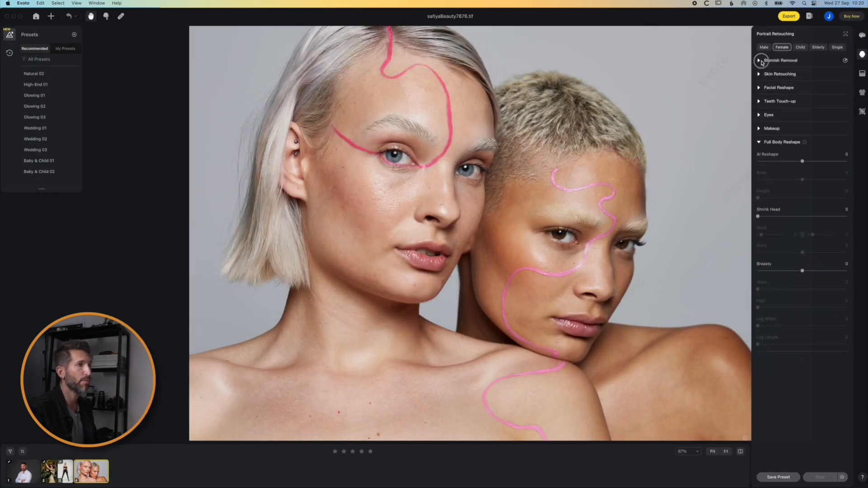
Step: Expand Blemish Removal and raise Freckle & Acne to 100, checking the cheek skin up close
click(764, 59)
drag(758, 79, 778, 80)
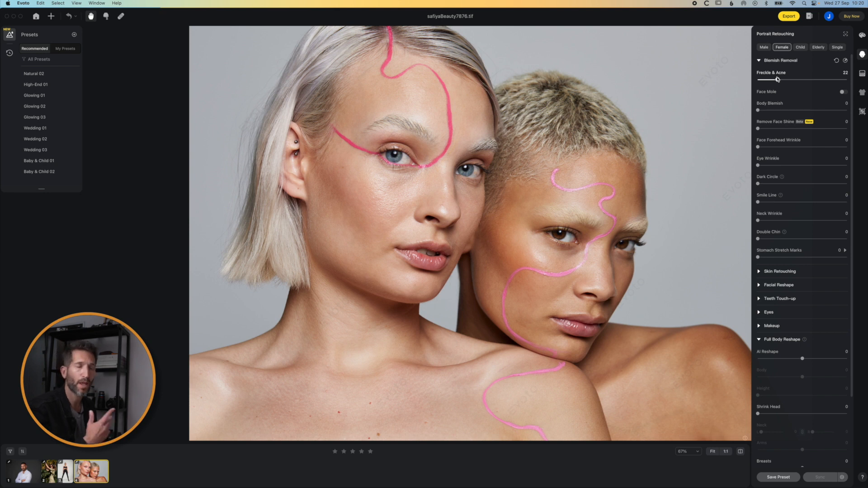
drag(778, 79, 839, 80)
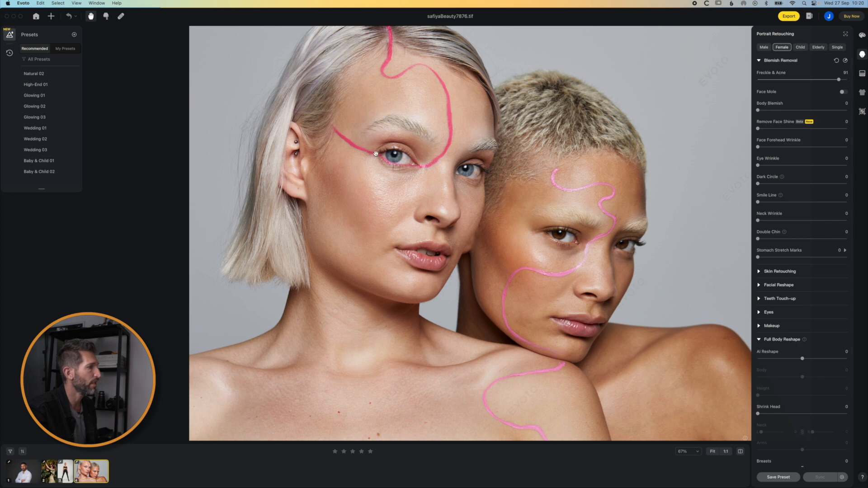
scroll(379, 155, up, 6)
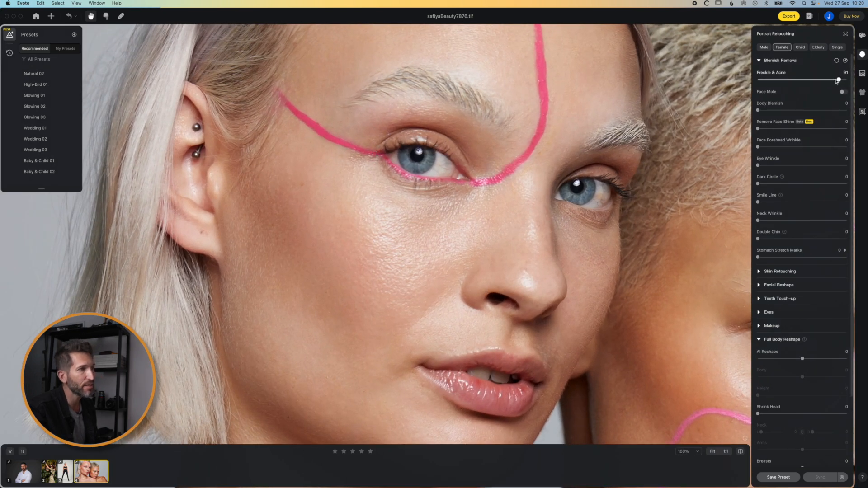
drag(839, 81, 849, 81)
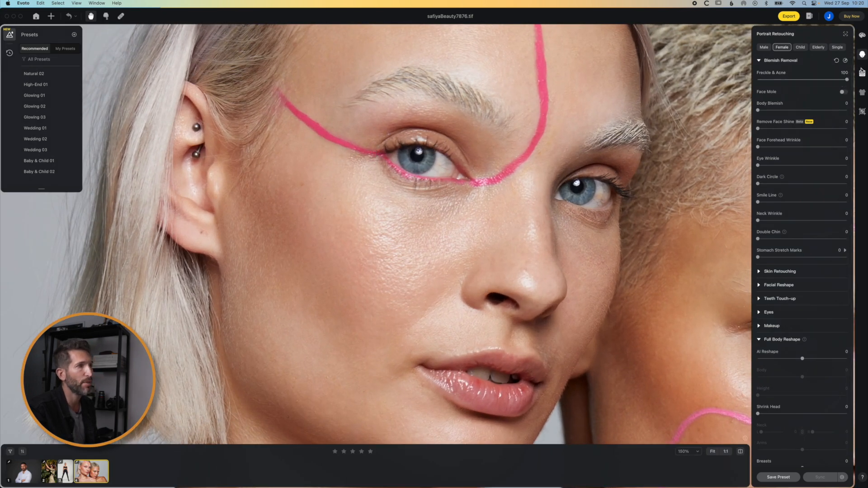
Step: Manually erase the blemish removal beside the blonde woman's mouth with a size 30 eraser, paint it back with the brush, and accept
click(846, 61)
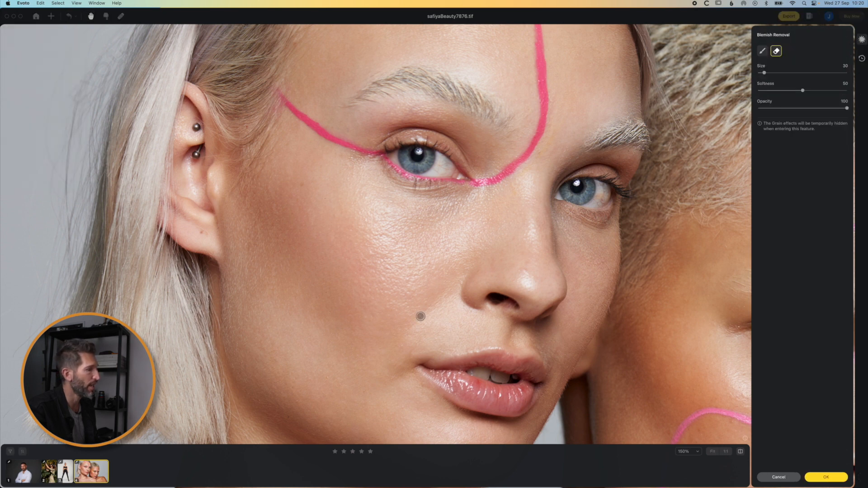
drag(397, 346, 413, 339)
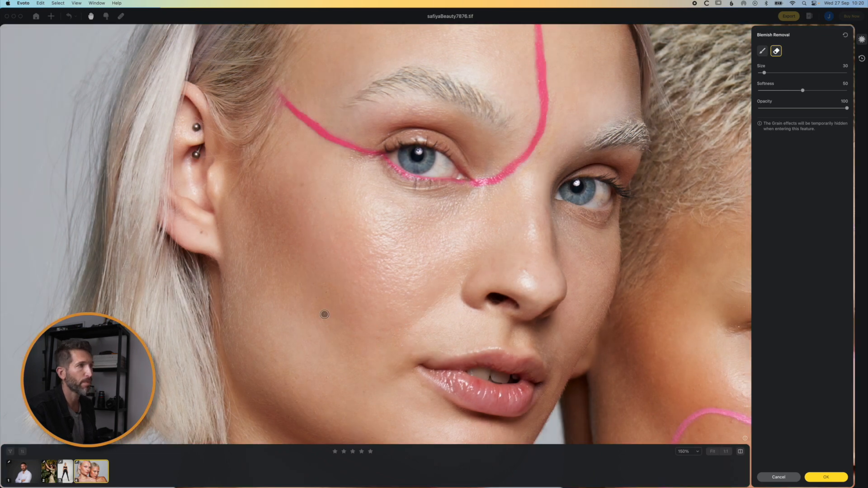
click(762, 53)
mouse_move(387, 346)
mouse_down()
mouse_move(386, 327)
mouse_move(382, 313)
mouse_move(372, 342)
mouse_move(403, 340)
mouse_move(401, 328)
mouse_move(417, 335)
mouse_move(398, 330)
mouse_move(414, 356)
mouse_move(389, 338)
mouse_move(365, 345)
mouse_move(395, 333)
mouse_move(400, 355)
mouse_move(425, 333)
mouse_move(410, 356)
mouse_move(373, 347)
mouse_move(400, 328)
mouse_up()
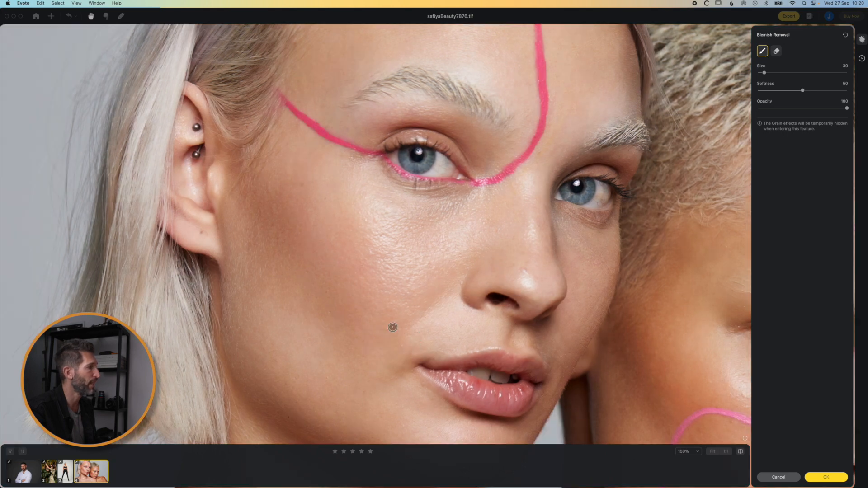
scroll(400, 327, down, 5)
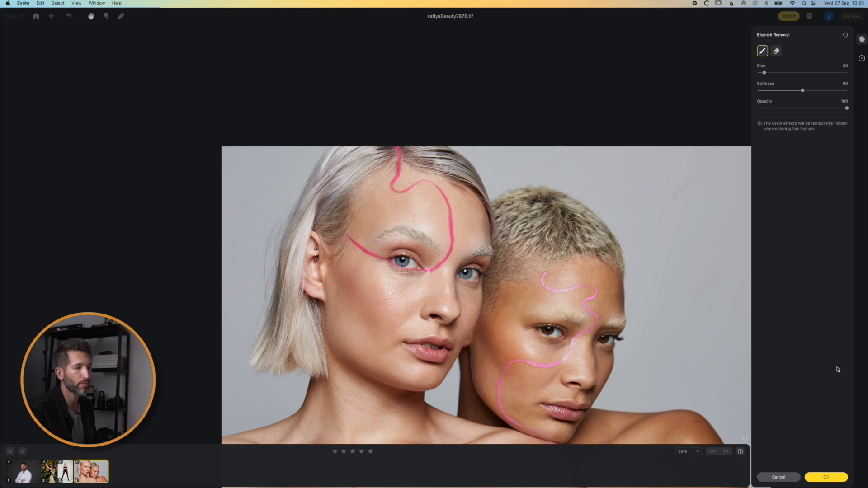
click(827, 477)
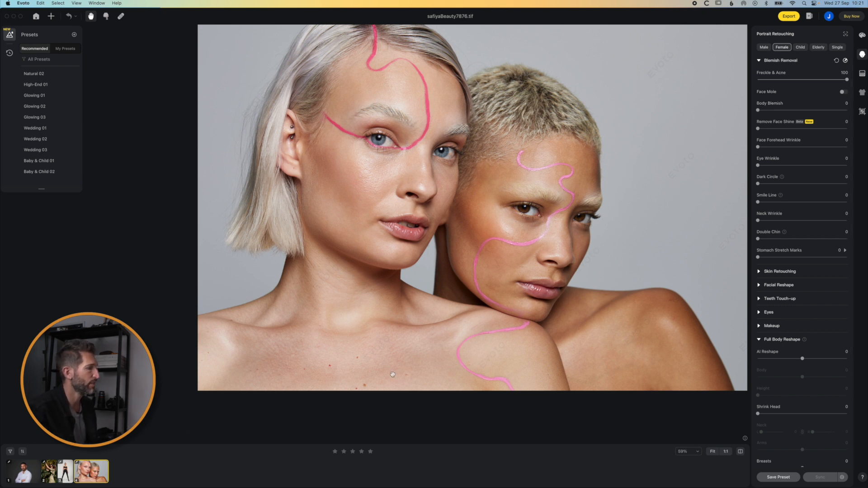
Step: Set Body Blemish to 77 to clean the spots on the chest and shoulders
drag(759, 110, 808, 108)
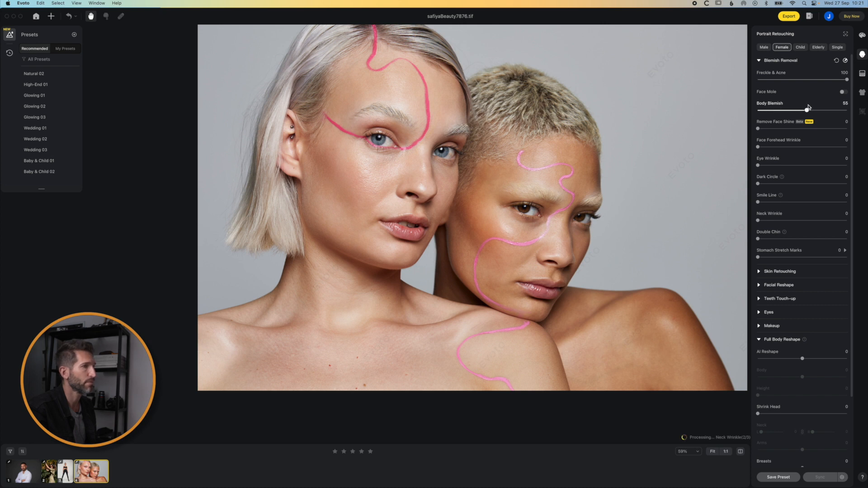
drag(806, 112, 826, 112)
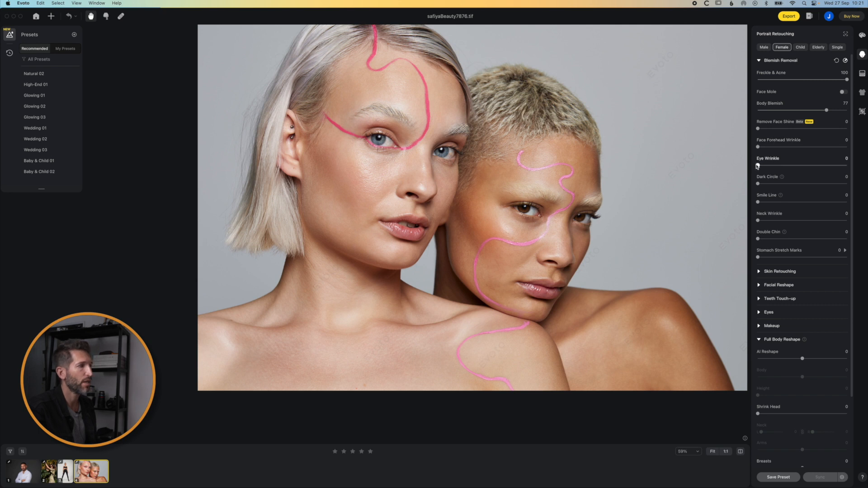
Step: Set Eye Wrinkle to 35 and Dark Circle to 97, checking the shorter-haired woman's under-eyes up close with a before-and-after comparison
drag(758, 166, 832, 183)
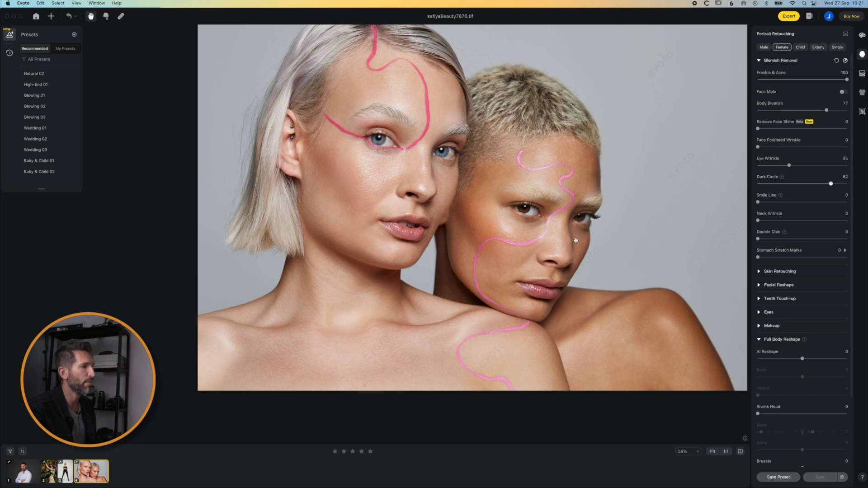
scroll(525, 235, up, 5)
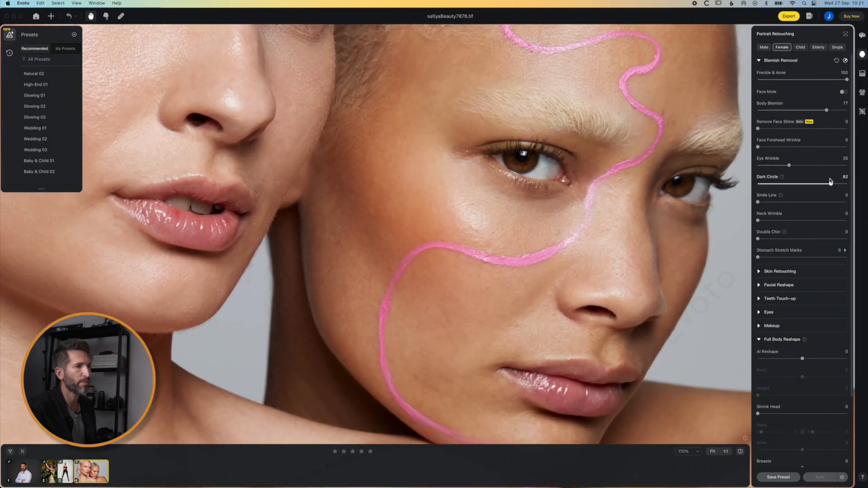
mouse_move(831, 184)
mouse_down()
mouse_move(733, 183)
mouse_move(844, 182)
mouse_up()
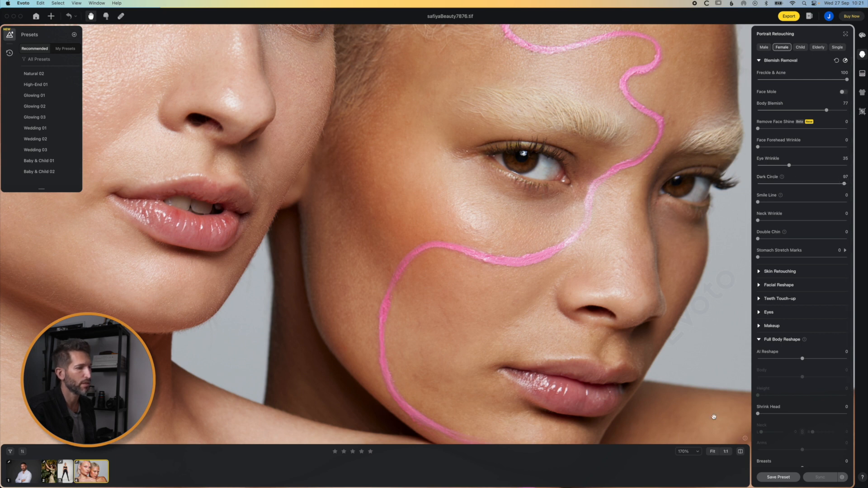
click(739, 453)
click(738, 452)
click(739, 453)
click(739, 453)
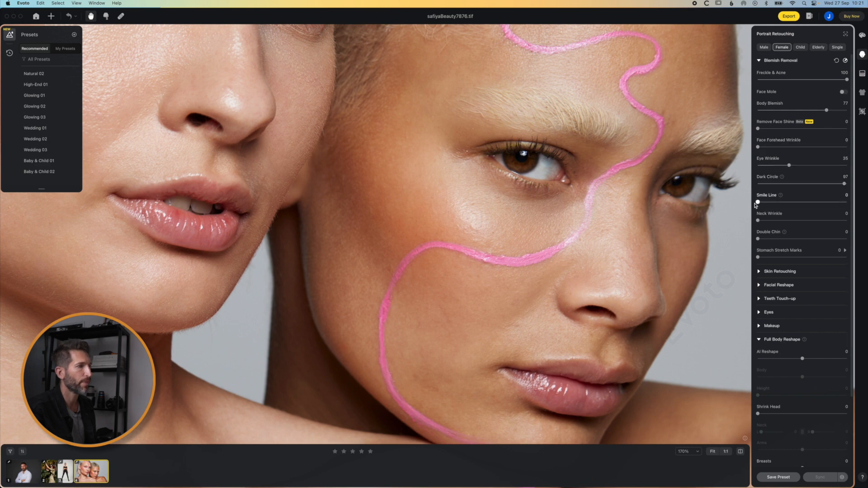
Step: Set Smile Line to 46 and Neck Wrinkle to 100, comparing the portrait before and after
scroll(683, 208, down, 6)
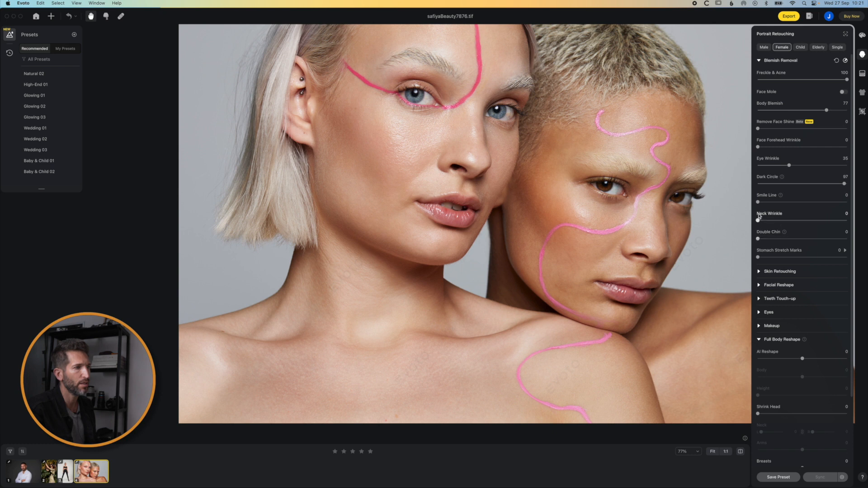
drag(758, 203, 799, 201)
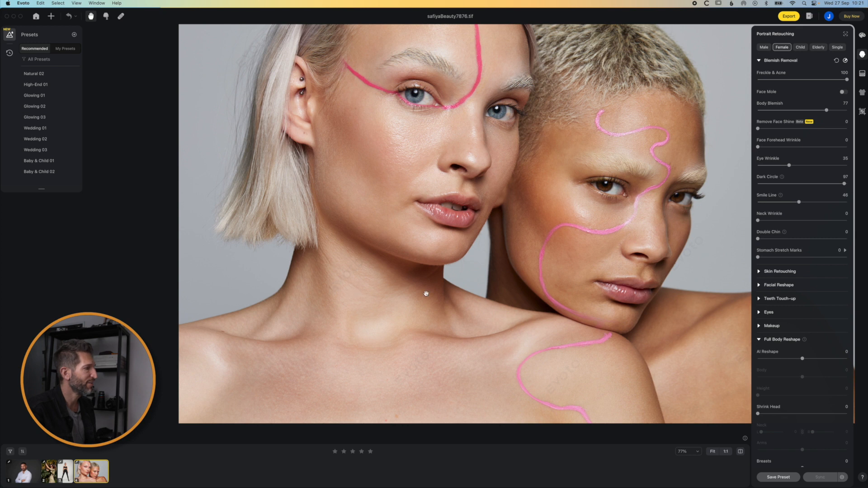
drag(758, 220, 816, 219)
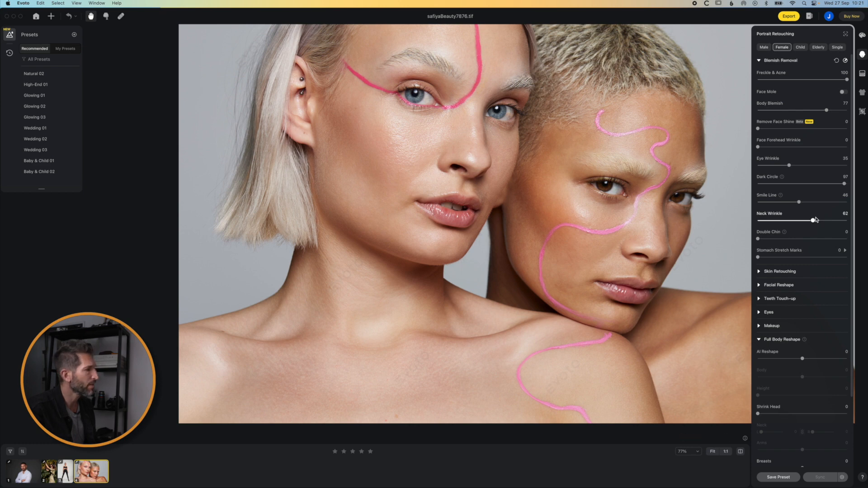
drag(814, 221, 855, 221)
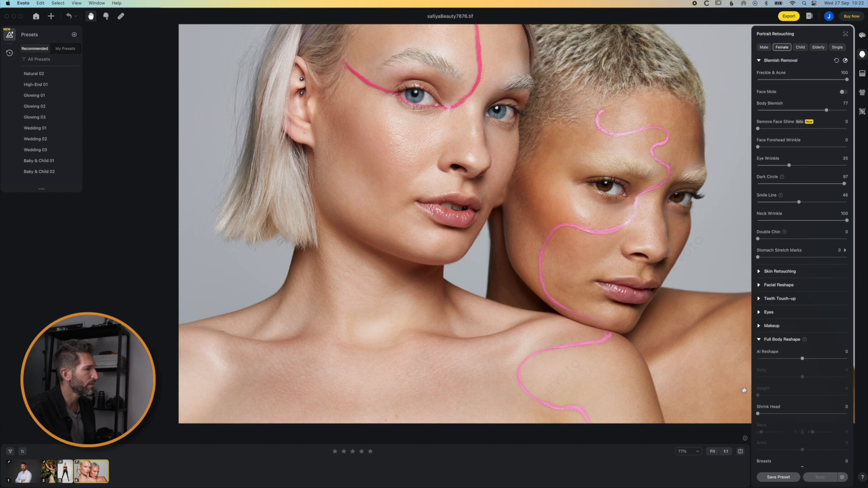
click(741, 452)
click(740, 451)
click(741, 453)
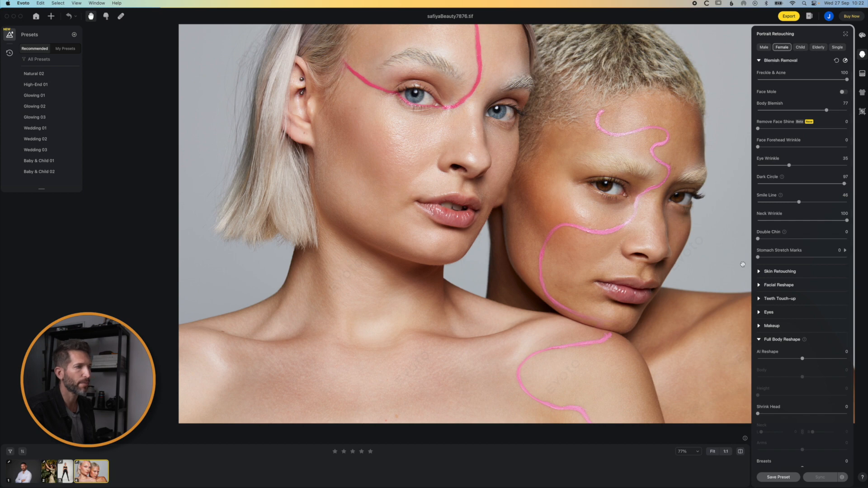
scroll(588, 244, down, 5)
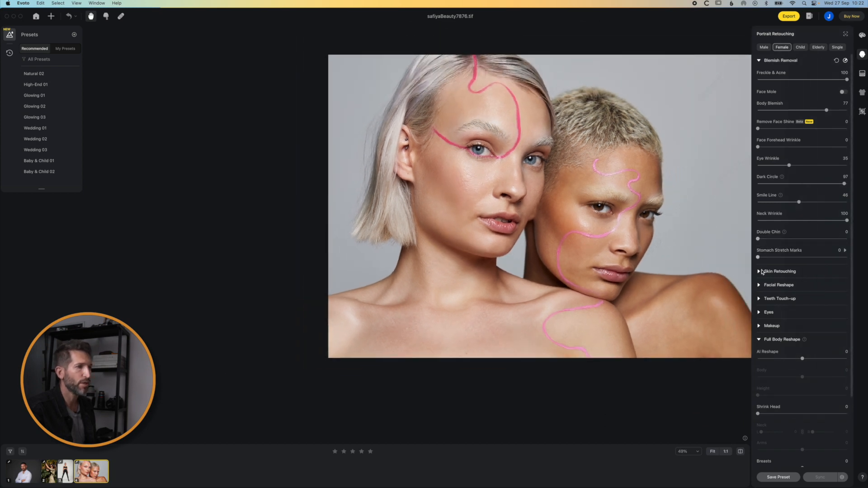
Step: Switch from Blemish Removal to Skin Retouching and set Smooth Face Skin (Dodge & Burn) to 24
click(760, 61)
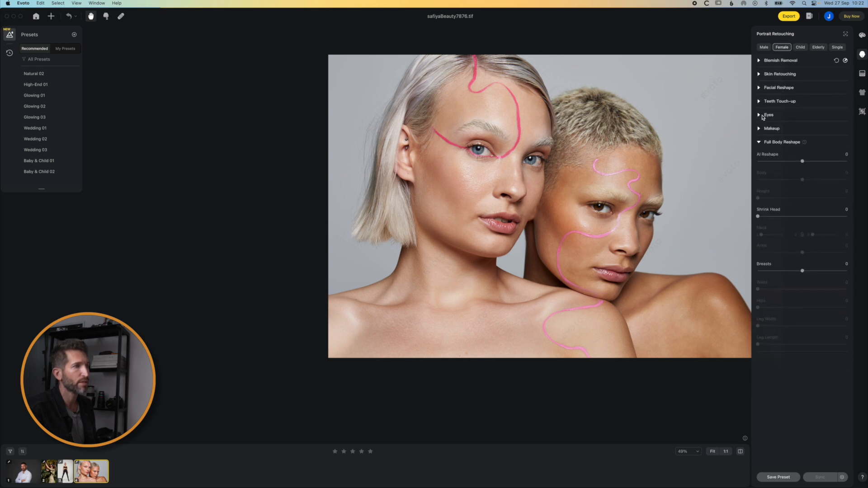
click(759, 74)
mouse_move(758, 94)
mouse_down()
mouse_move(795, 95)
mouse_move(780, 94)
mouse_up()
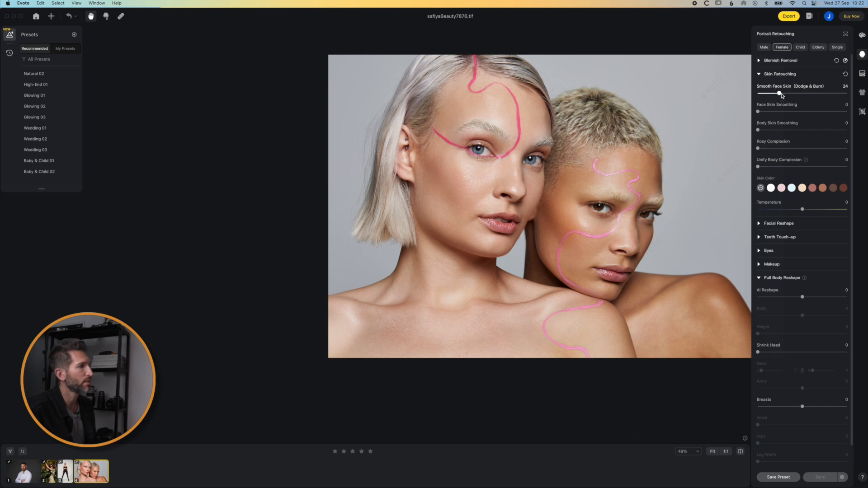
drag(655, 159, 602, 138)
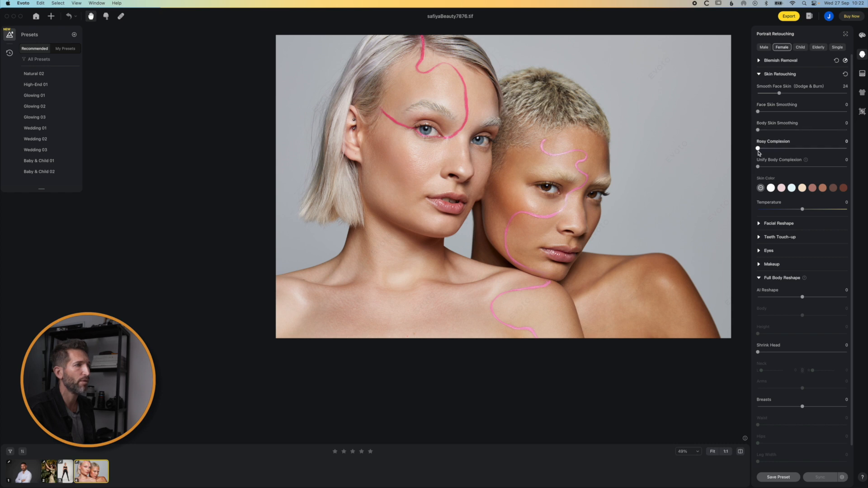
Step: Try Unify Body Complexion on both women, reset it to 0, and compare the portrait before and after
drag(758, 168, 816, 171)
double_click(816, 171)
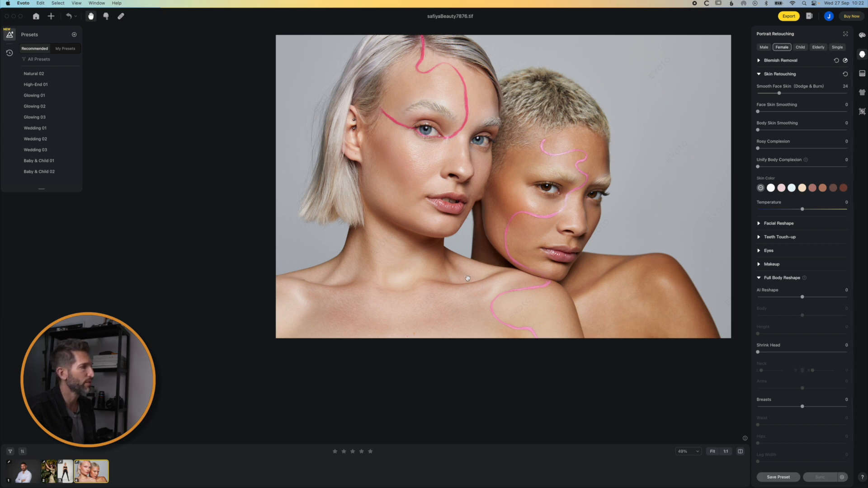
click(739, 452)
click(739, 452)
click(739, 452)
click(739, 452)
click(739, 451)
click(738, 451)
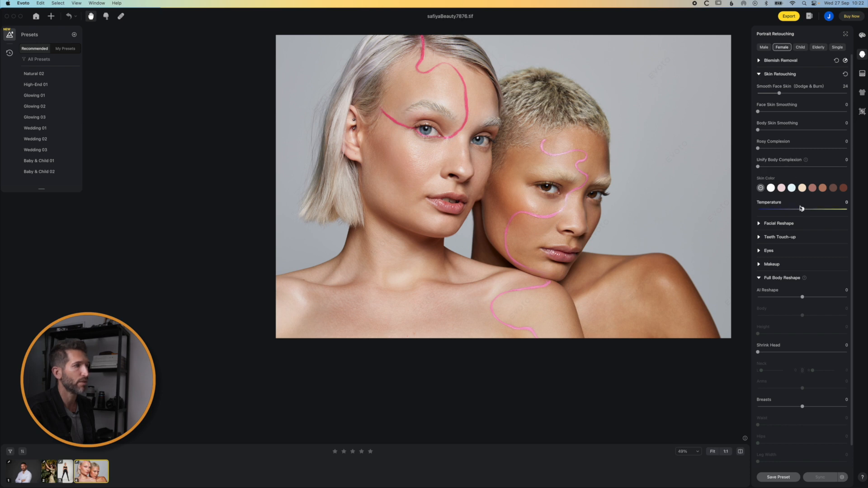
Step: Set the skin Temperature to -20 and Smooth Face Skin to 34, and collapse Skin Retouching
mouse_move(802, 210)
mouse_down()
mouse_move(783, 210)
mouse_move(828, 210)
mouse_move(751, 213)
mouse_move(795, 210)
mouse_up()
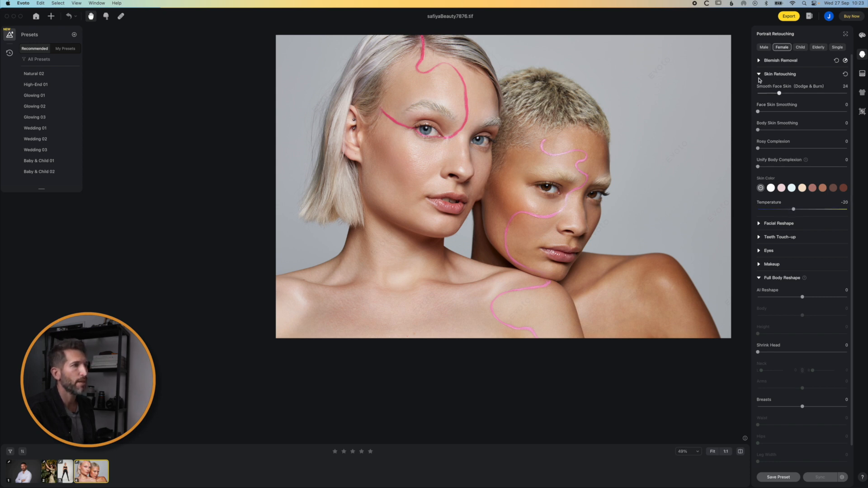
drag(779, 93, 788, 93)
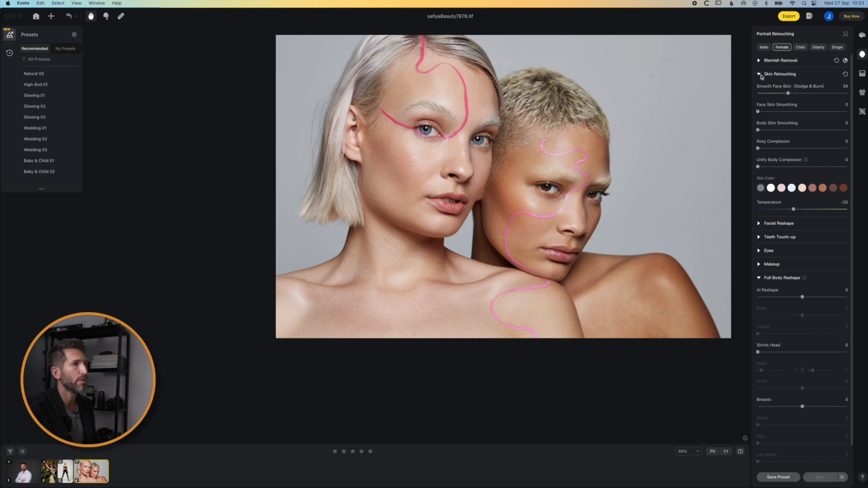
click(760, 75)
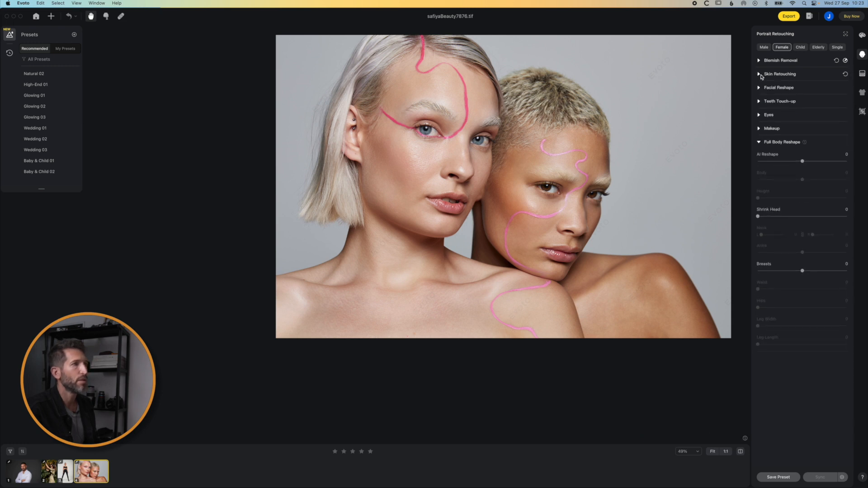
Step: Set the eye Brightness to 21, inspect the blonde woman's eyes up close, and lower the brightness slightly
click(759, 114)
mouse_move(770, 134)
mouse_down()
mouse_move(808, 135)
mouse_move(774, 134)
mouse_up()
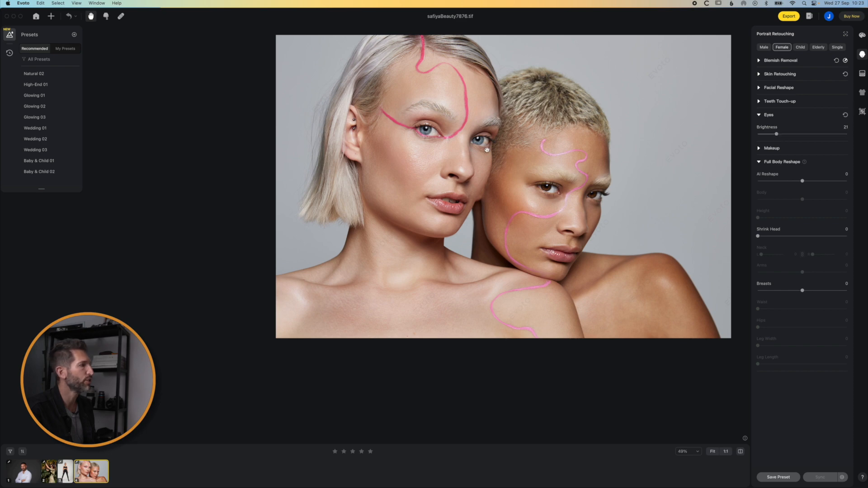
scroll(433, 129, up, 10)
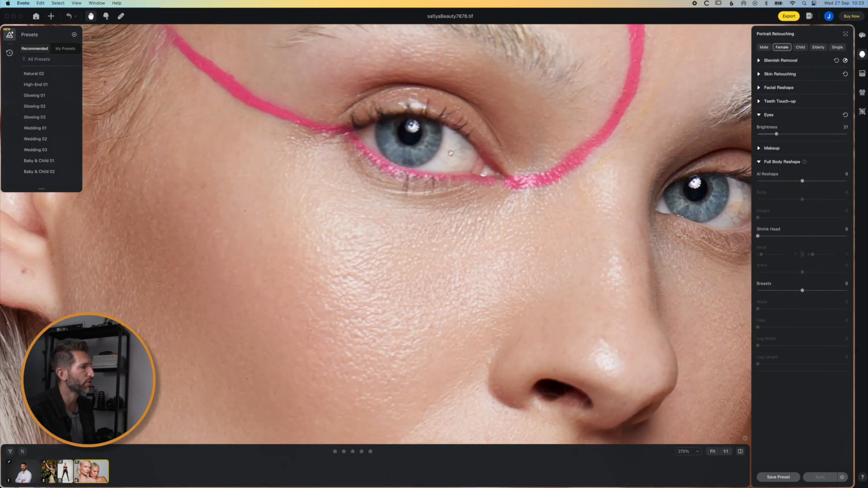
drag(724, 189, 673, 196)
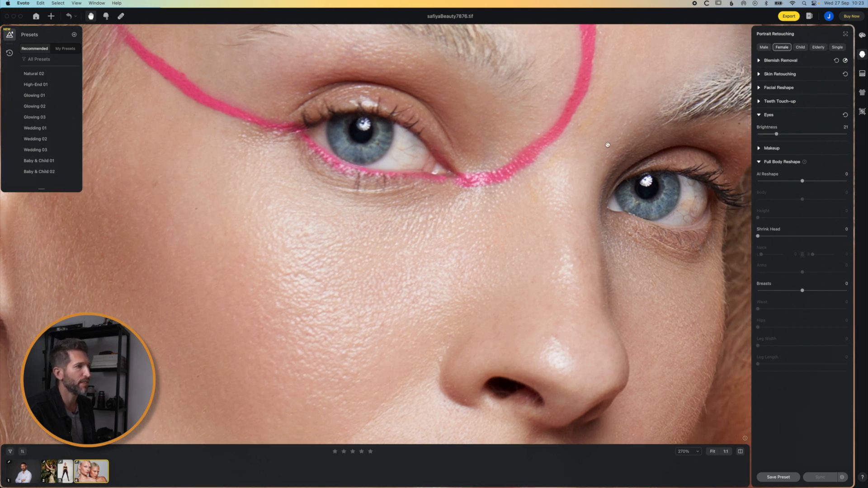
scroll(532, 152, down, 10)
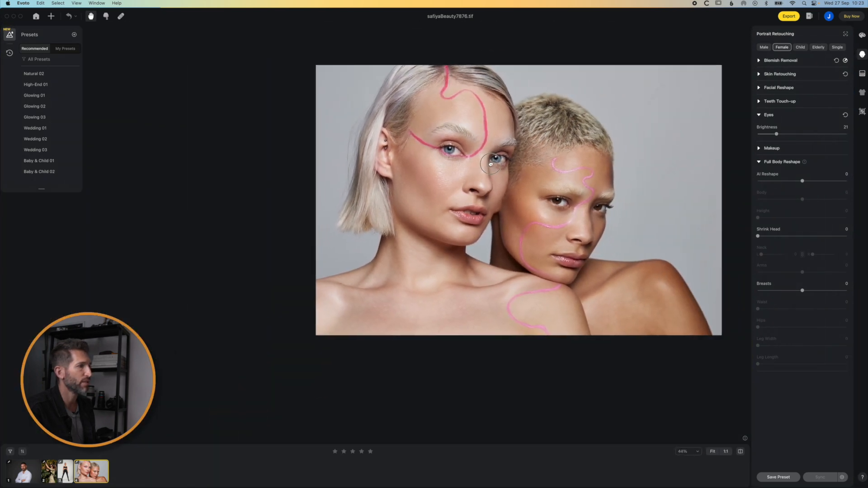
drag(776, 134, 769, 135)
click(761, 115)
Step: Set makeup Highlight to 63, Contour to 46, Eye Makeup Brightness to 31 and Lip Color Adjustment to -29, including a before-and-after comparison
click(760, 129)
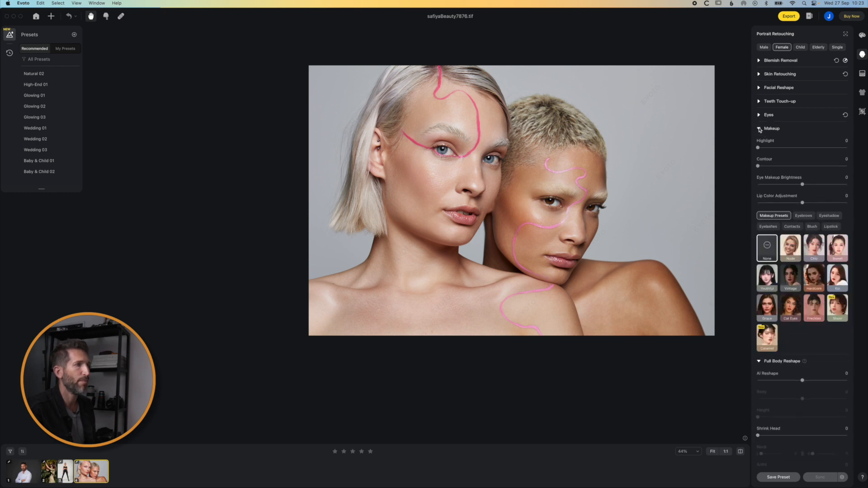
drag(765, 151, 816, 149)
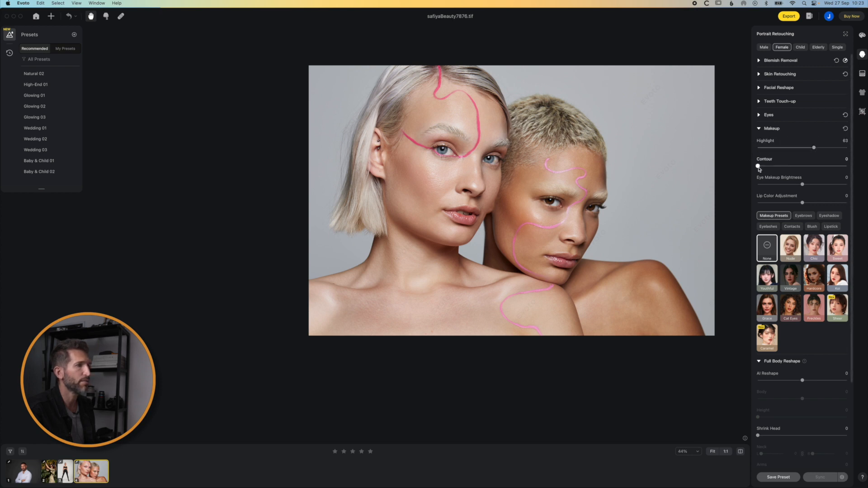
drag(759, 166, 800, 167)
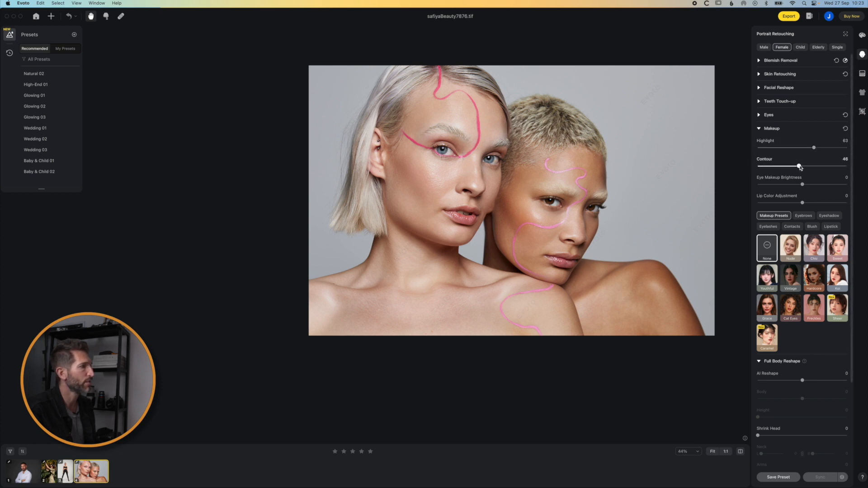
scroll(651, 285, up, 3)
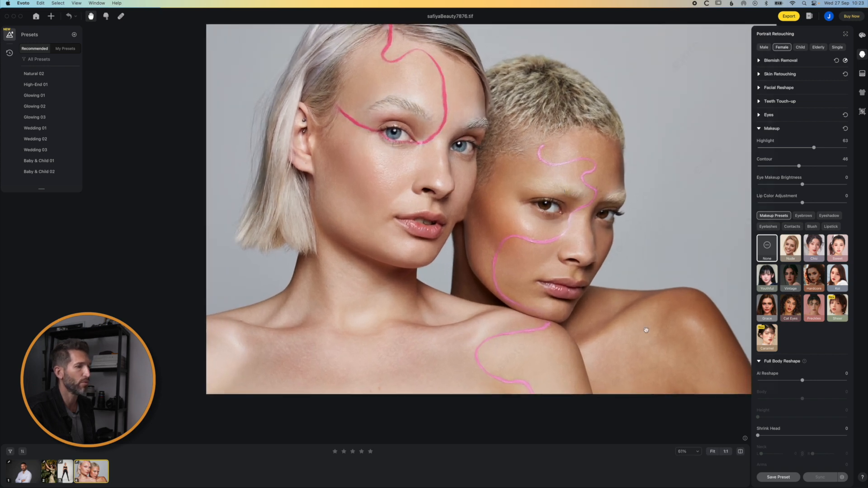
click(739, 452)
click(739, 452)
click(740, 452)
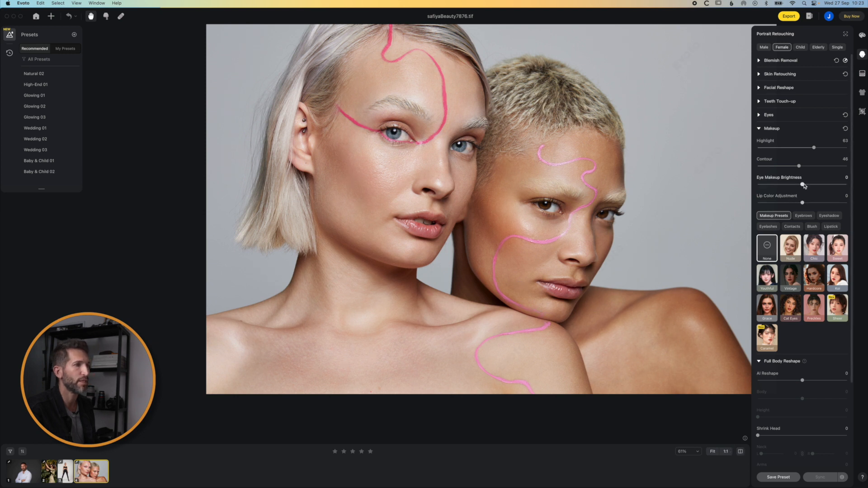
drag(802, 184, 790, 209)
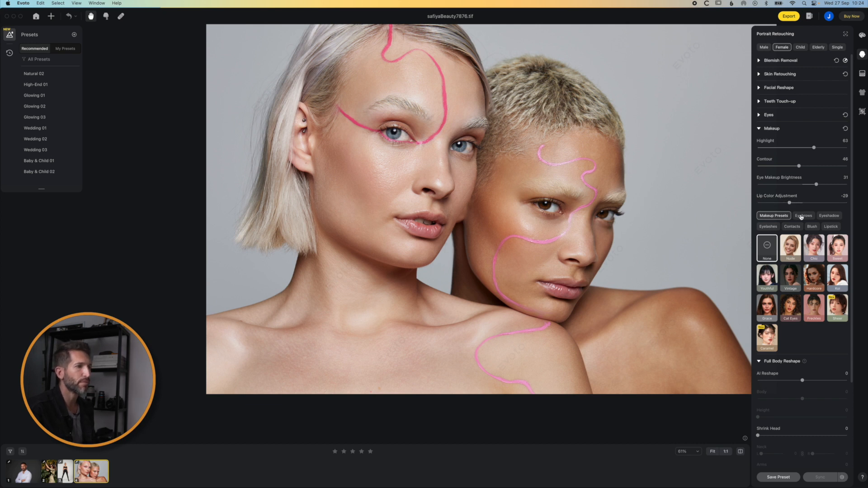
Step: Try the six eyeshadow styles on the portrait one after another and return the eyeshadow to None
click(829, 217)
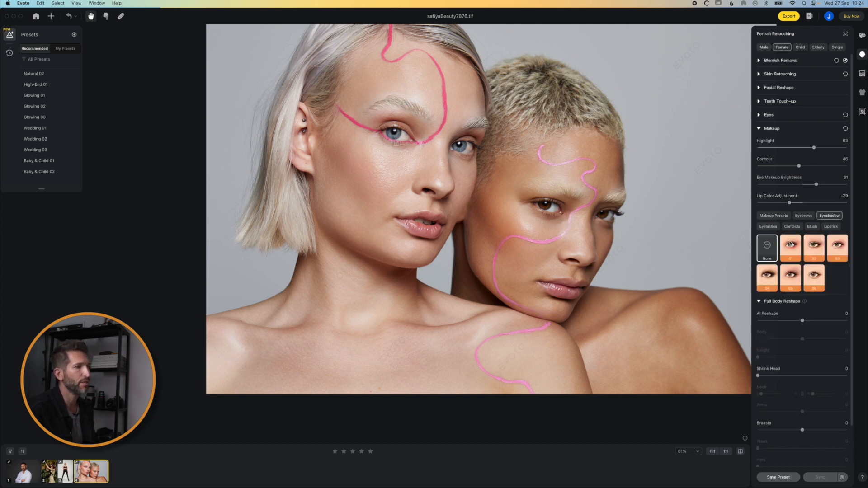
click(790, 245)
click(818, 249)
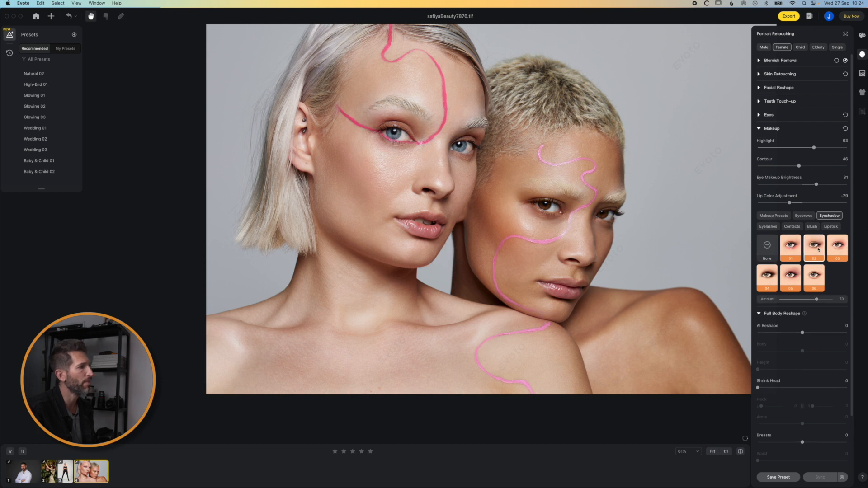
click(837, 248)
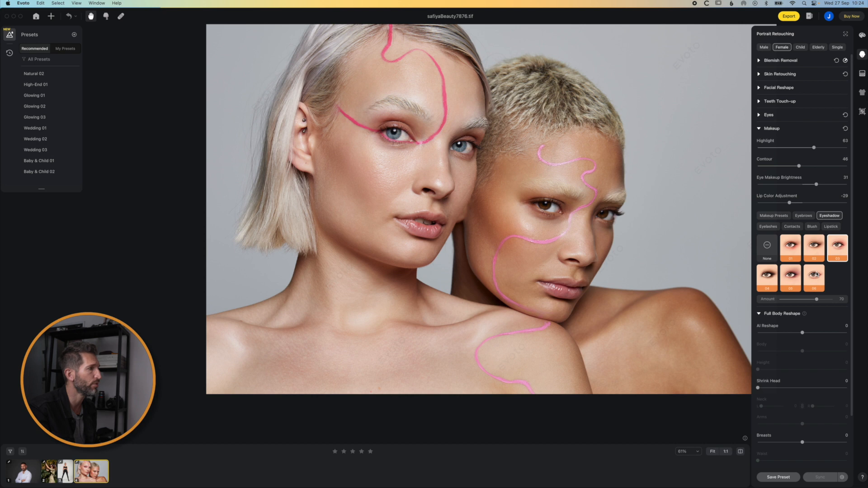
click(818, 274)
click(798, 280)
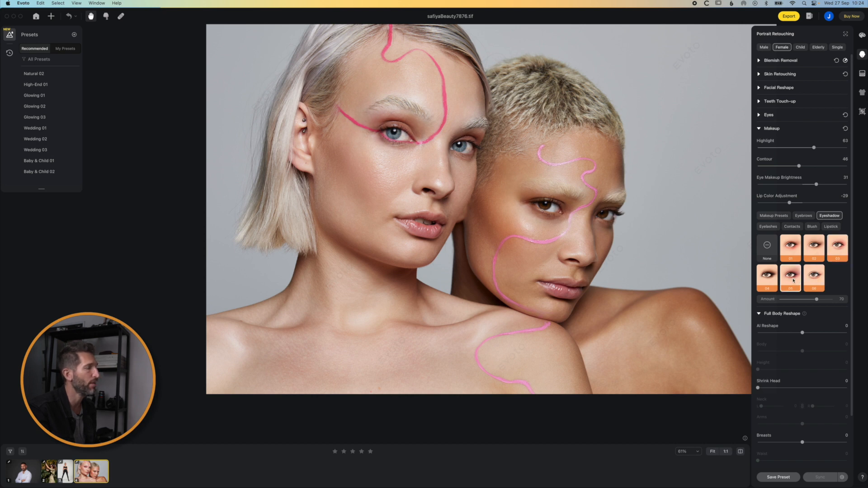
click(764, 276)
click(770, 248)
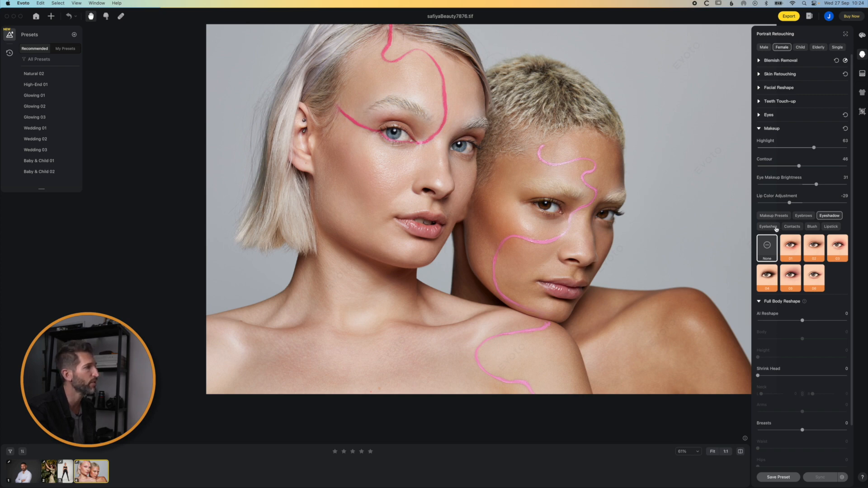
Step: Try eyelash styles 01 through 07 one after another on the two-woman portrait
click(776, 227)
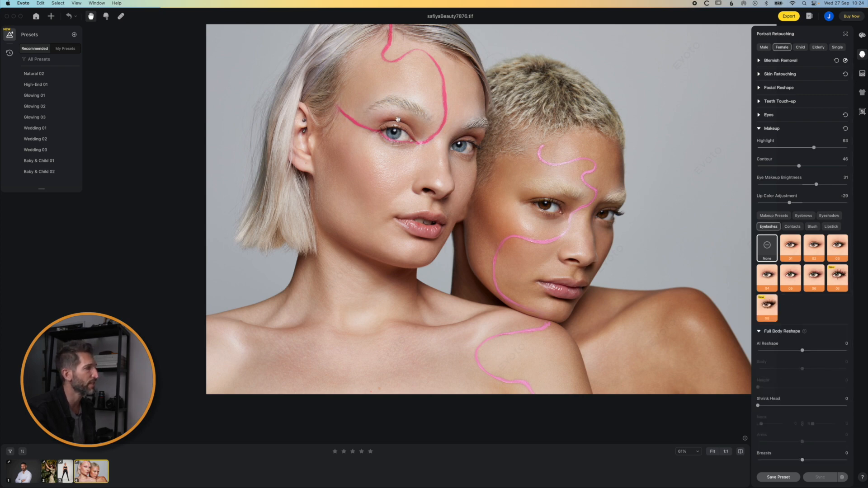
scroll(398, 118, up, 5)
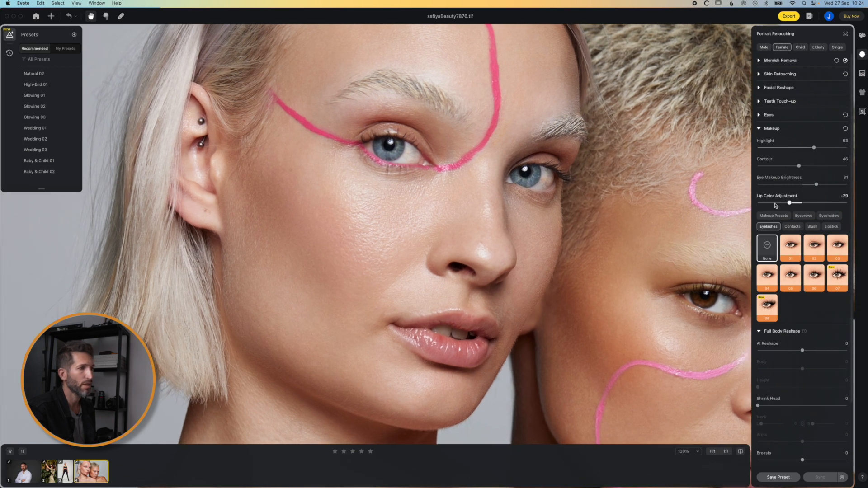
click(791, 246)
click(814, 248)
click(837, 248)
scroll(617, 242, down, 5)
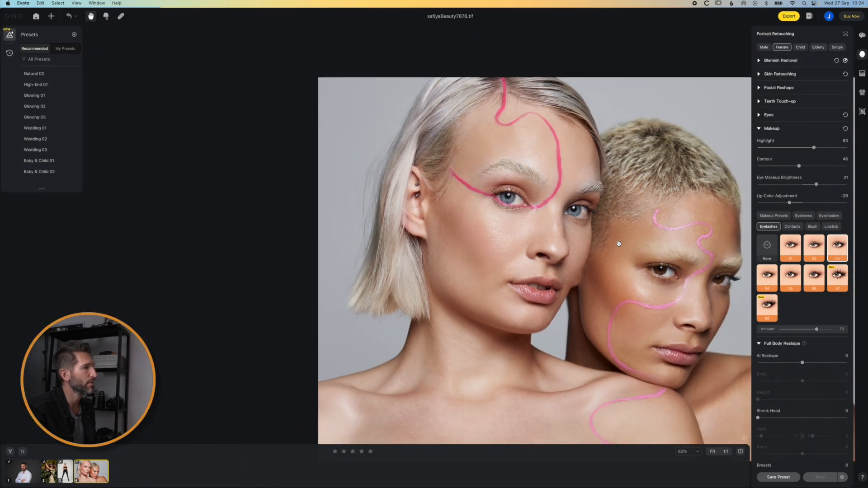
click(764, 279)
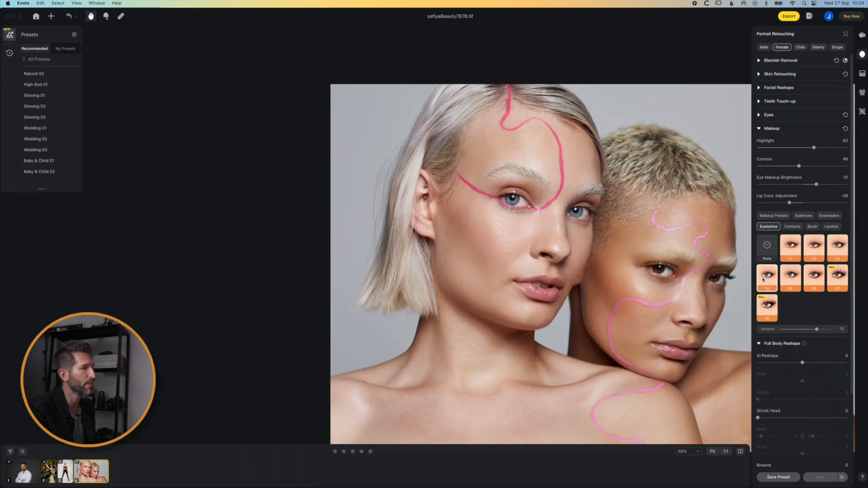
click(800, 279)
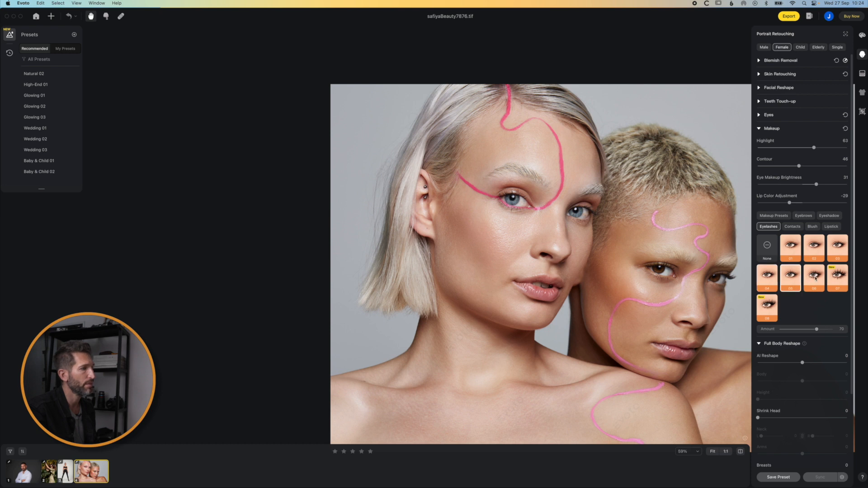
click(817, 279)
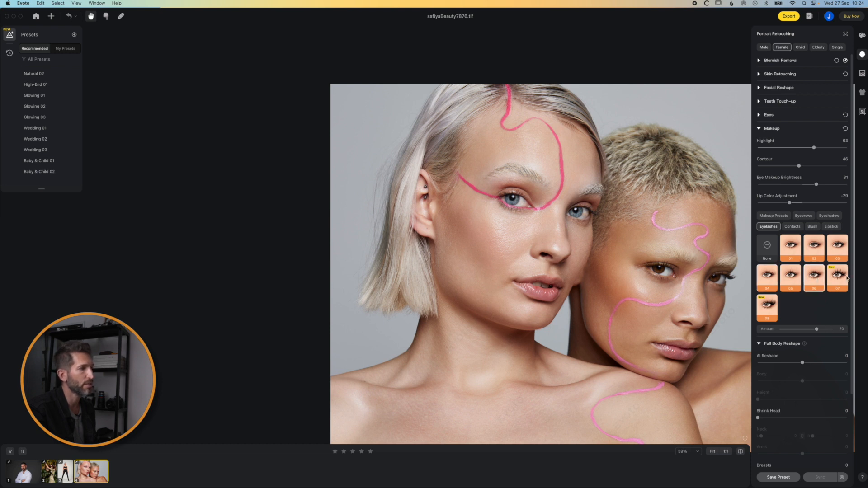
click(839, 277)
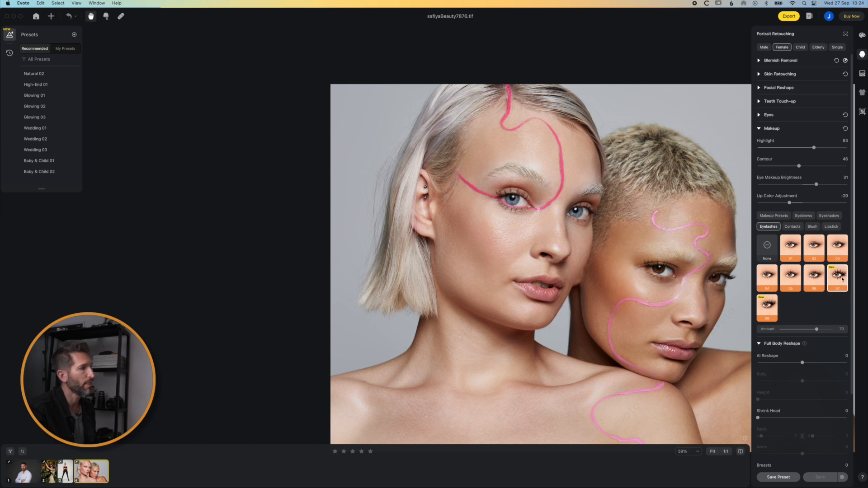
Step: Inspect the eyelashes up close and try the last eyelash style with its Amount lowered to 30
scroll(602, 273, up, 5)
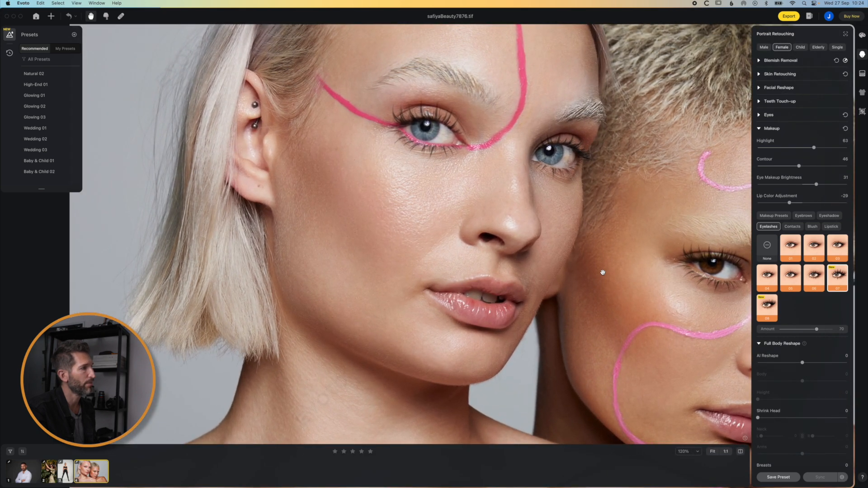
click(763, 307)
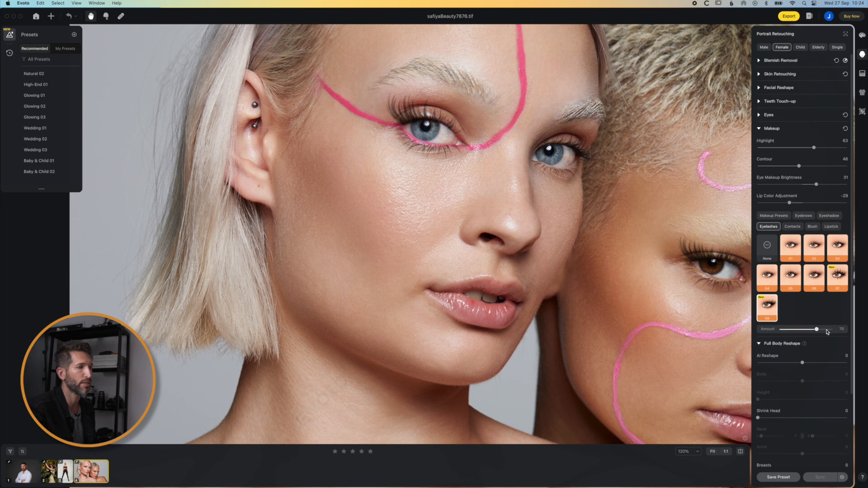
drag(818, 331, 795, 330)
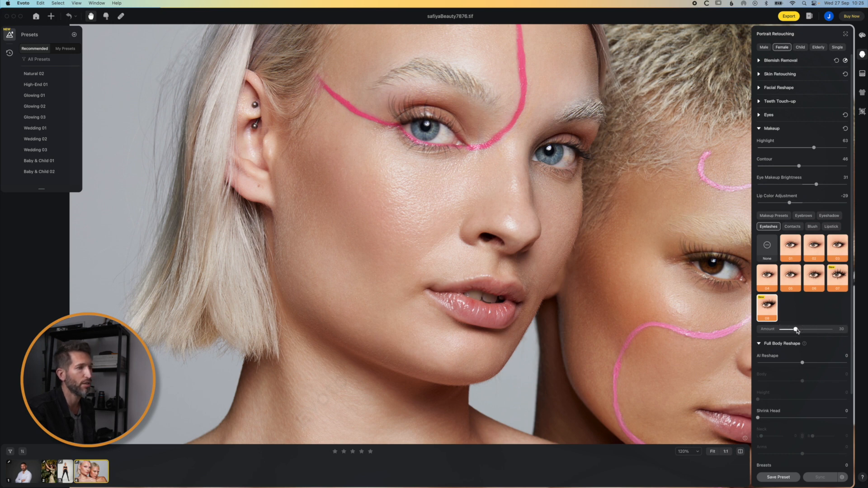
Step: Compare eyelash styles 01, 02 and 03 and apply style 01 with its Amount at 71
click(791, 245)
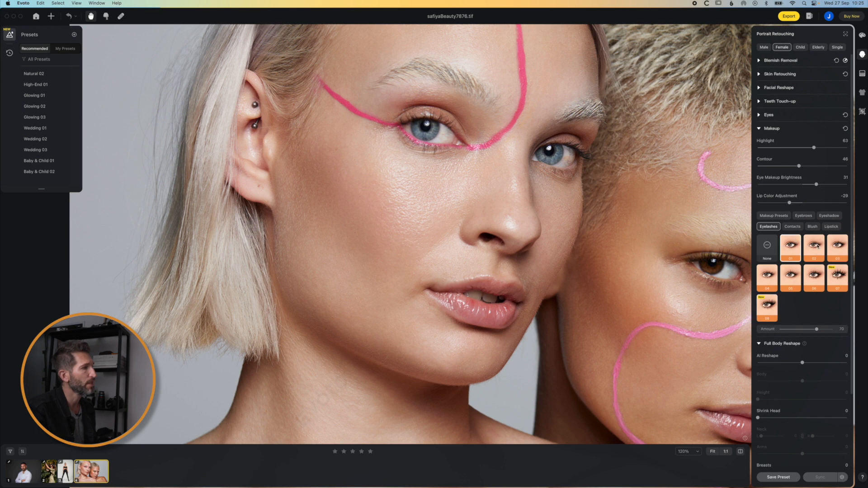
click(818, 245)
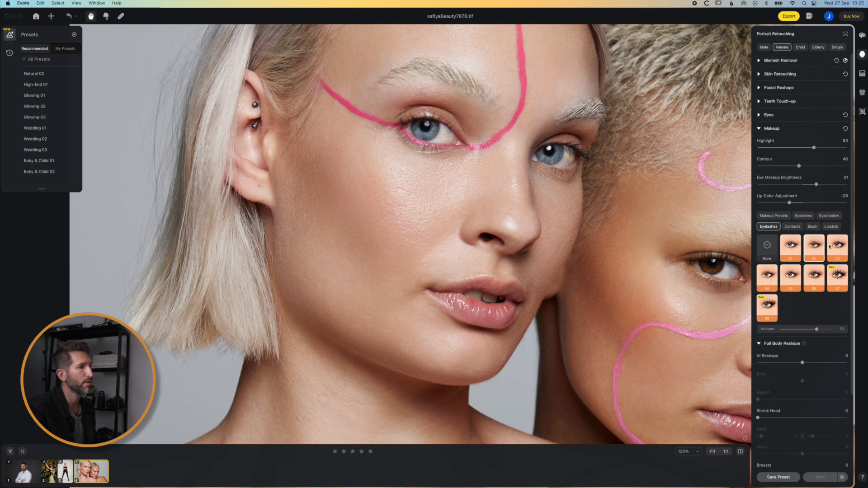
click(833, 246)
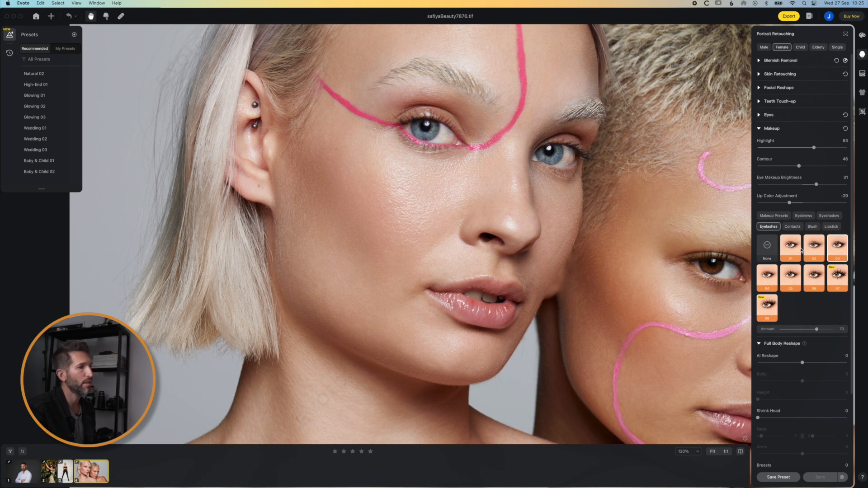
click(790, 250)
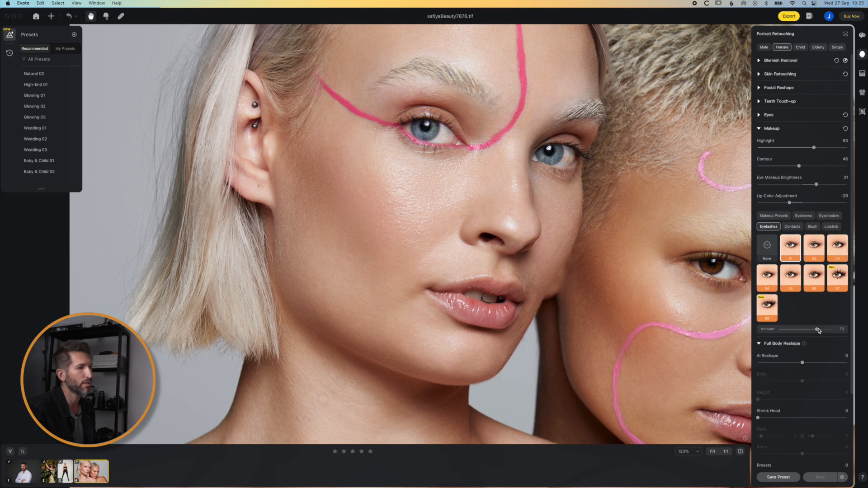
drag(819, 330, 817, 330)
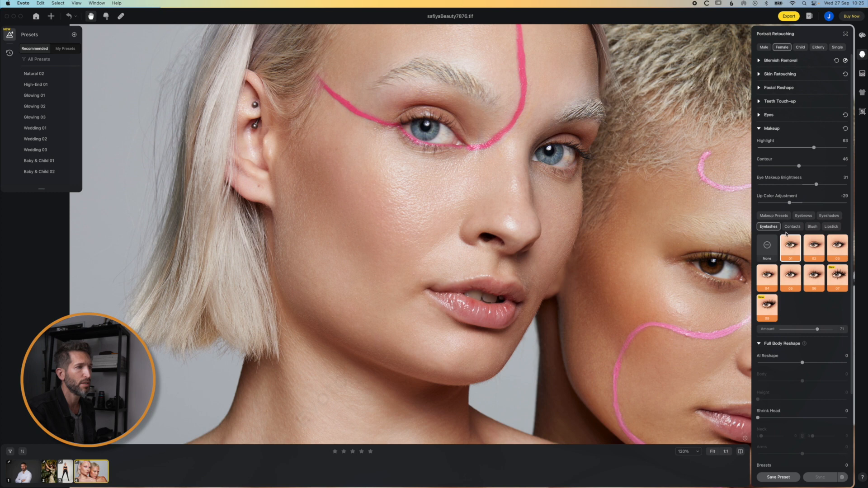
Step: Try contact lens styles 01, 02, 03 and 07 with both women's eyes in view
click(790, 227)
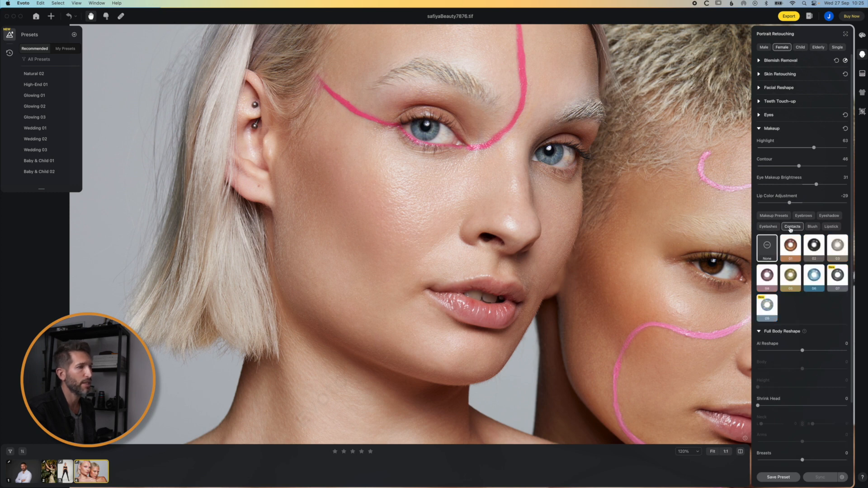
click(796, 256)
click(822, 253)
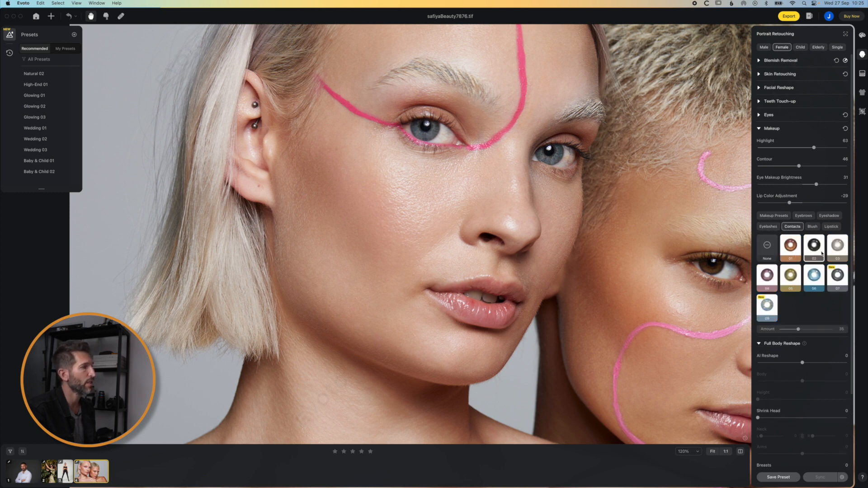
click(839, 250)
click(838, 274)
drag(627, 246, 531, 258)
Step: Try the blue contact lenses 06 at a higher Amount and then at 20, and return the contacts to None
click(817, 279)
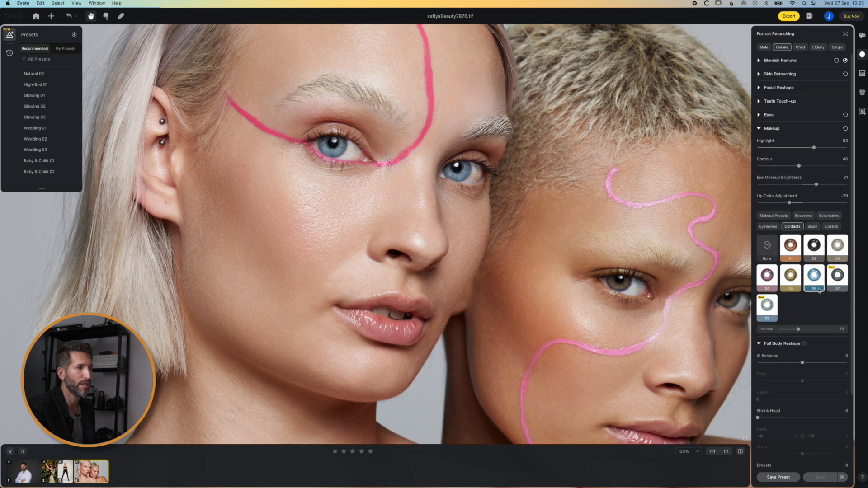
drag(798, 329, 820, 328)
drag(832, 329, 789, 329)
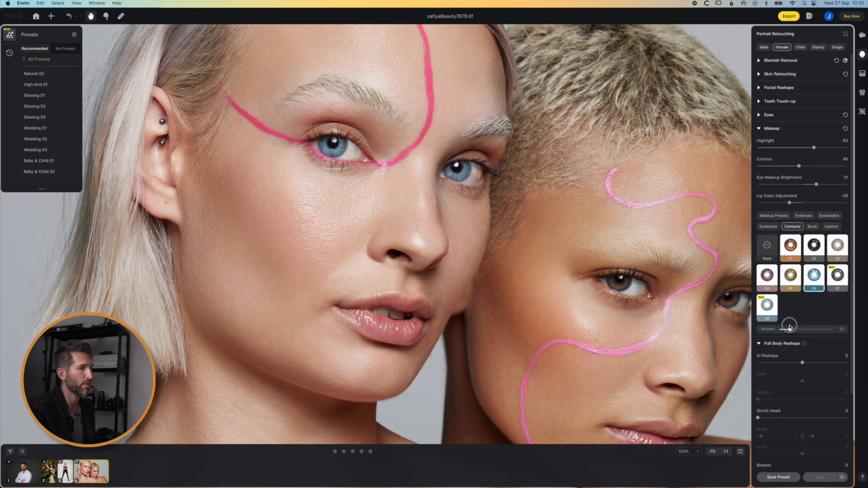
click(767, 247)
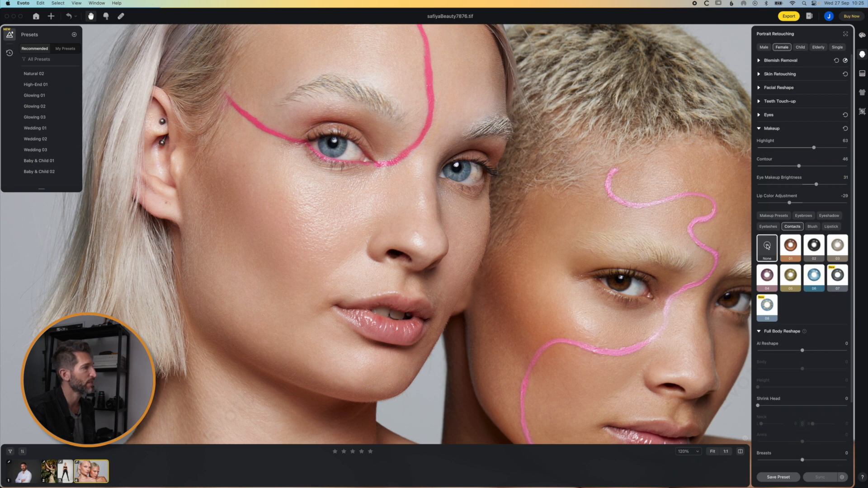
Step: Compare the blue contact lenses 06 with the green lenses 05 and remove the contacts again
click(815, 277)
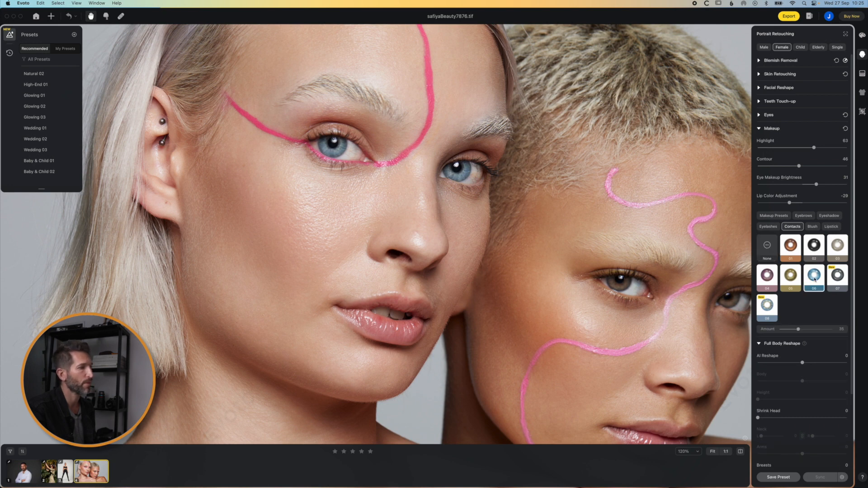
click(794, 282)
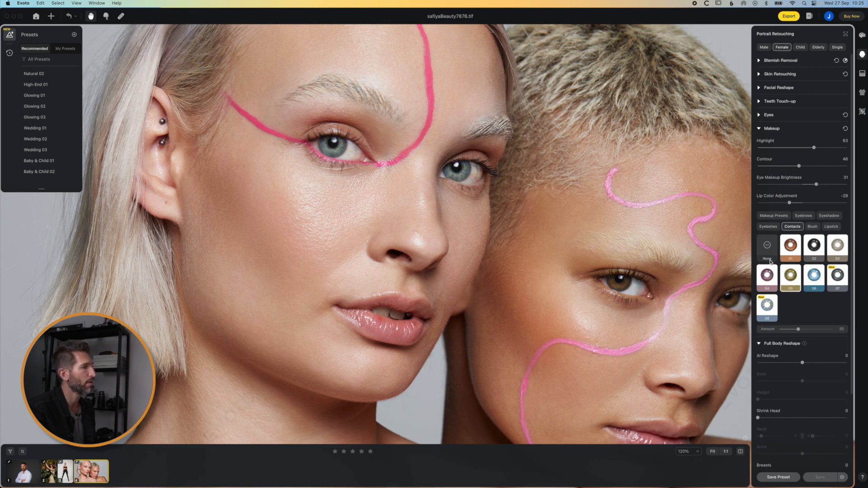
click(766, 252)
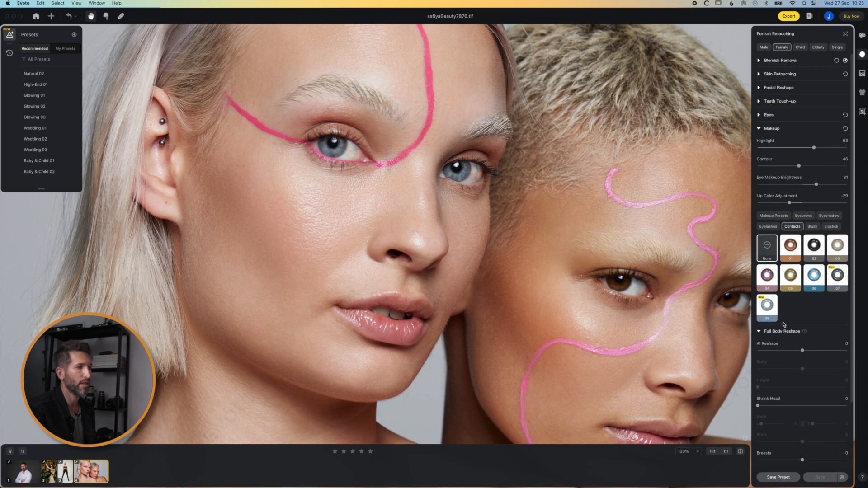
Step: Try blush styles 05 and 06 on the two women and increase the blush Amount
click(812, 226)
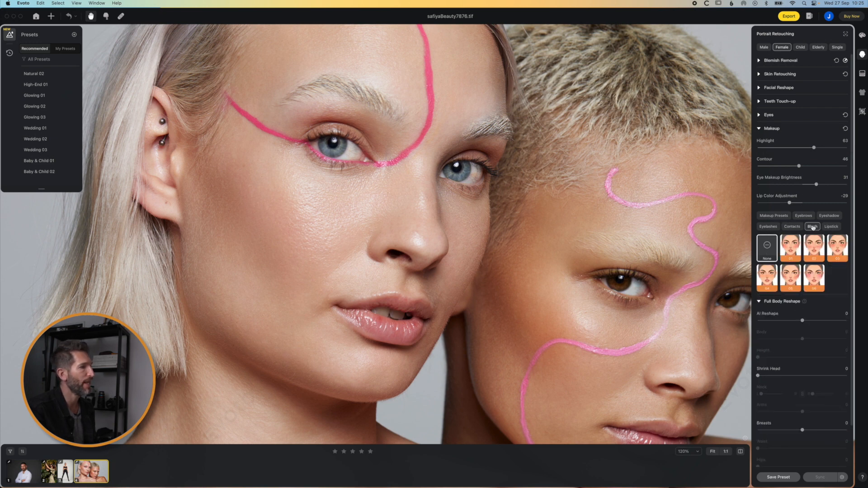
click(789, 274)
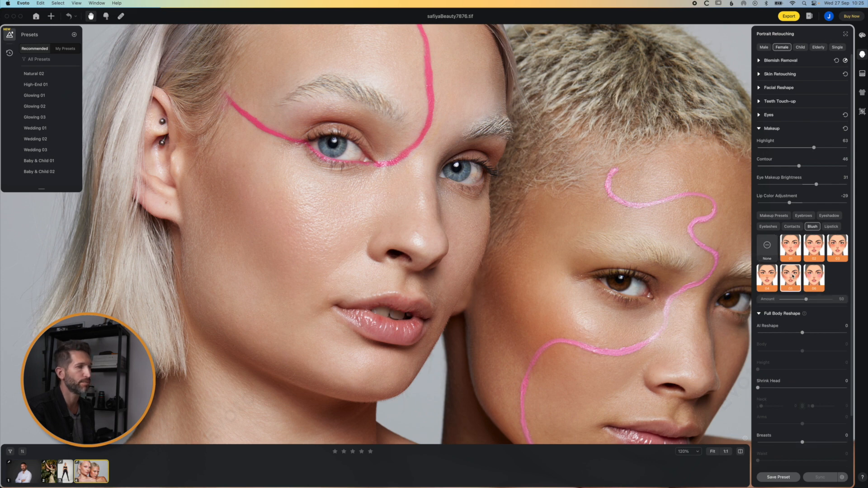
click(811, 281)
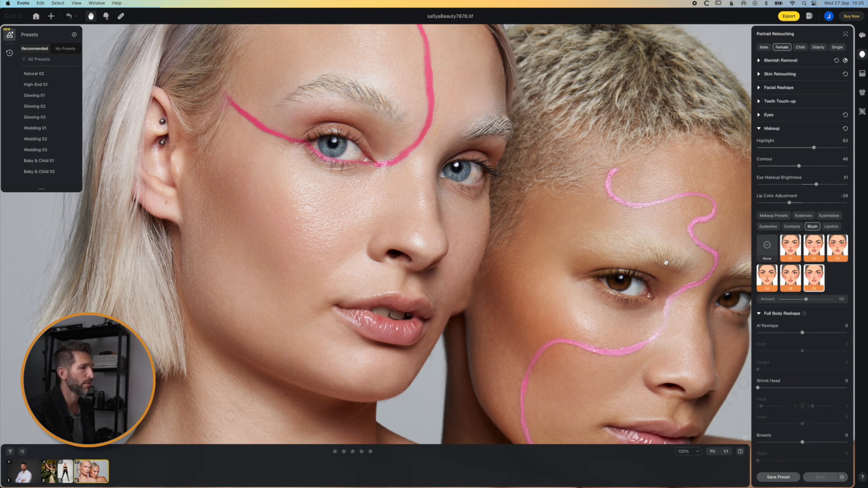
scroll(666, 263, down, 3)
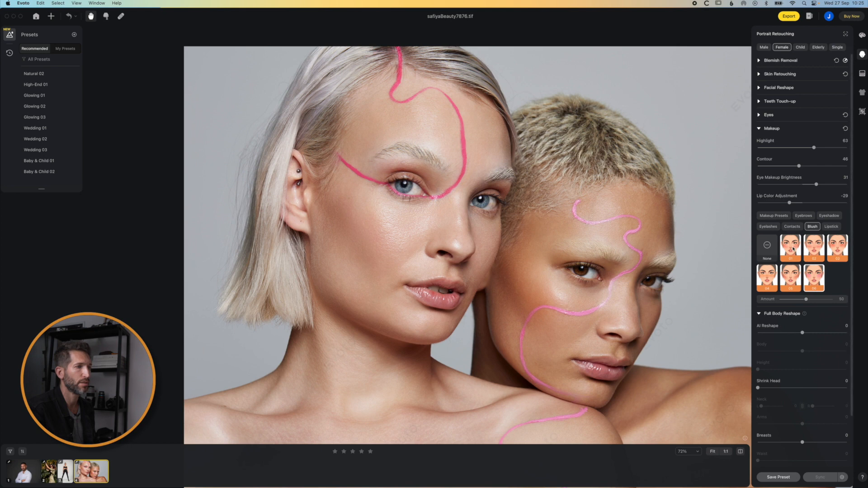
mouse_move(805, 300)
mouse_down()
mouse_move(829, 300)
mouse_move(806, 300)
mouse_move(816, 299)
mouse_up()
Step: Compare blush styles 01 and 02 and apply blush style 03 to the two-woman portrait
click(792, 260)
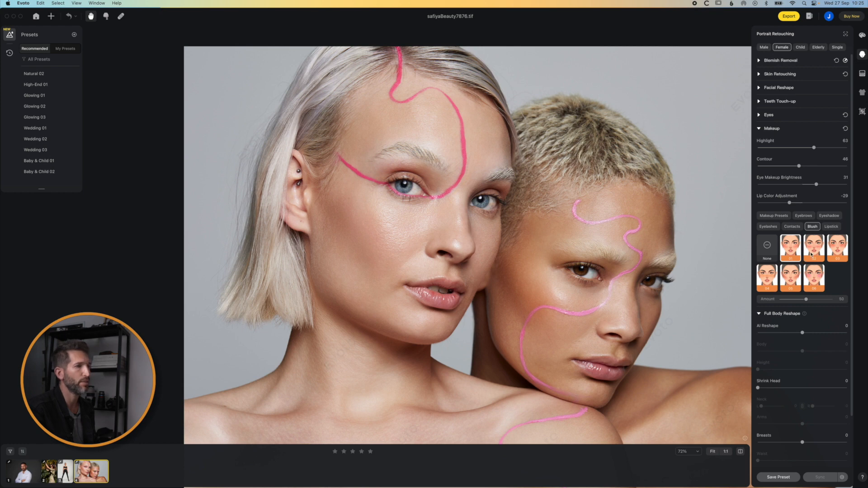
click(811, 255)
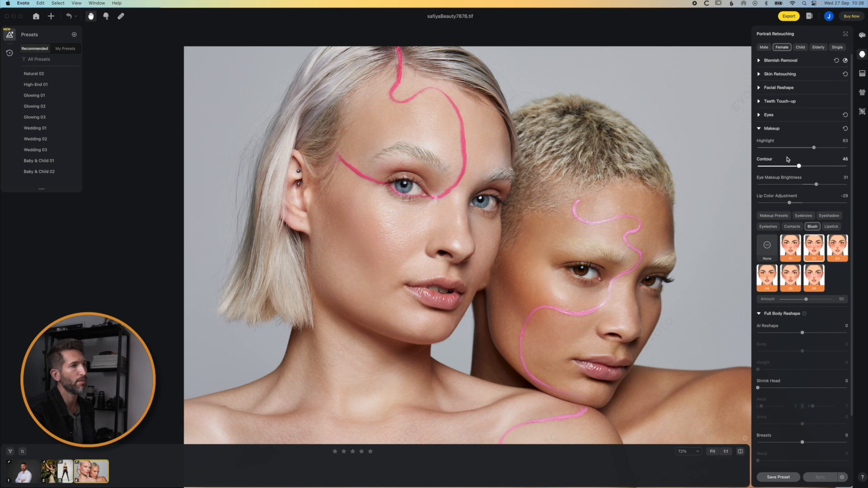
click(760, 129)
click(760, 129)
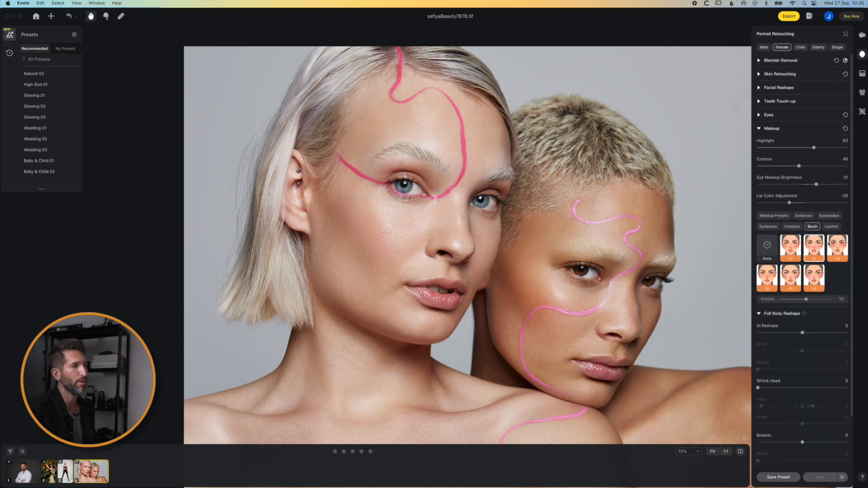
click(836, 247)
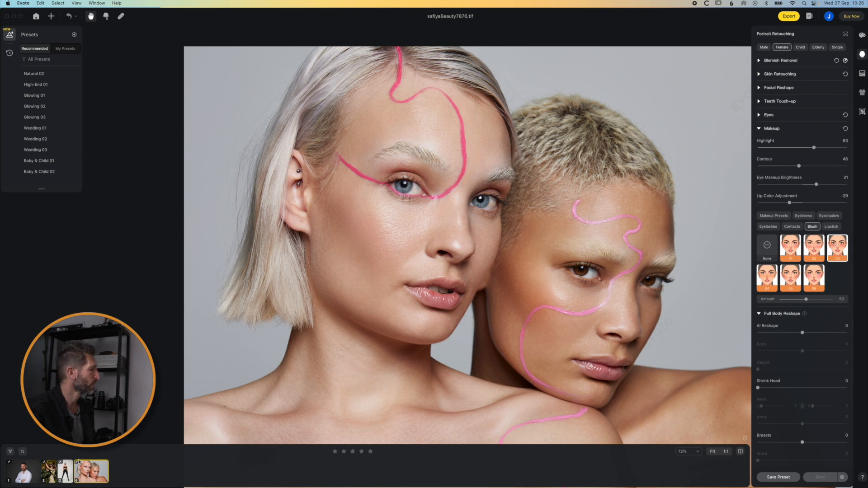
Step: Switch to the full-body studio photo, try blush style 01 on the woman's face and return the blush to None
click(65, 472)
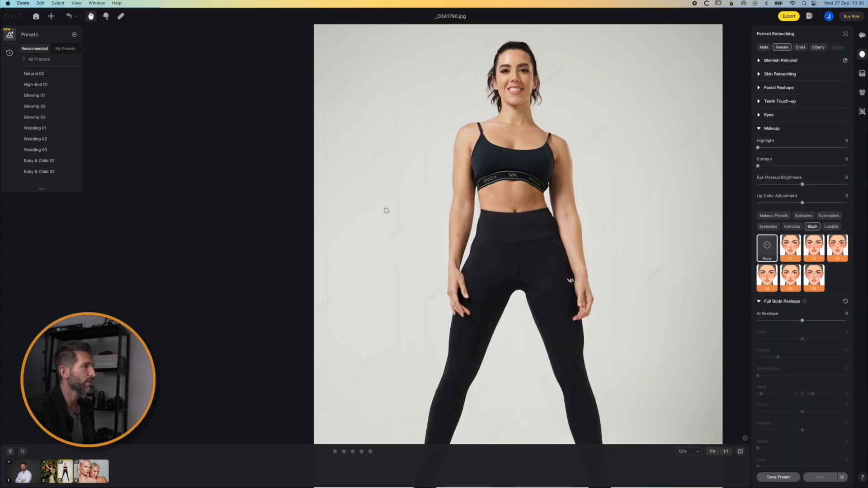
click(543, 89)
drag(552, 88, 546, 207)
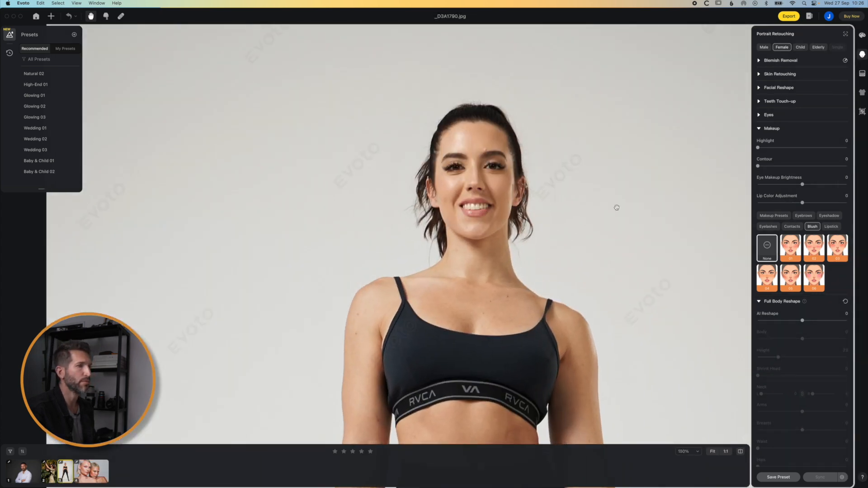
click(788, 242)
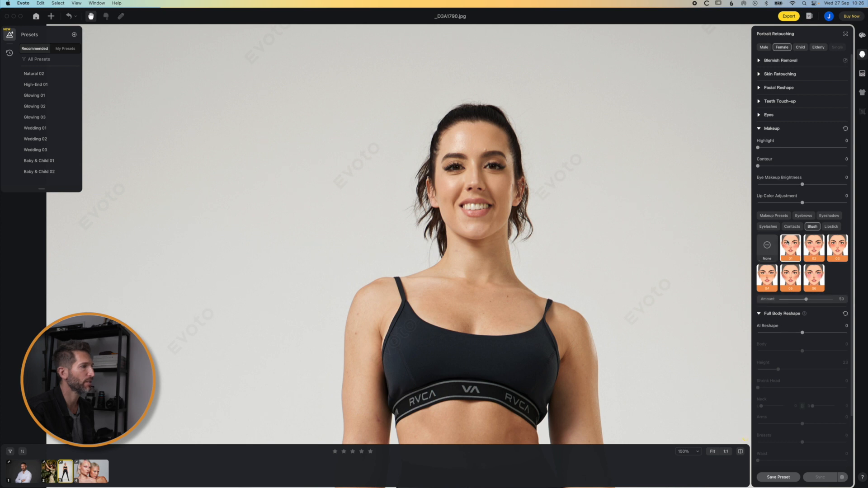
click(769, 246)
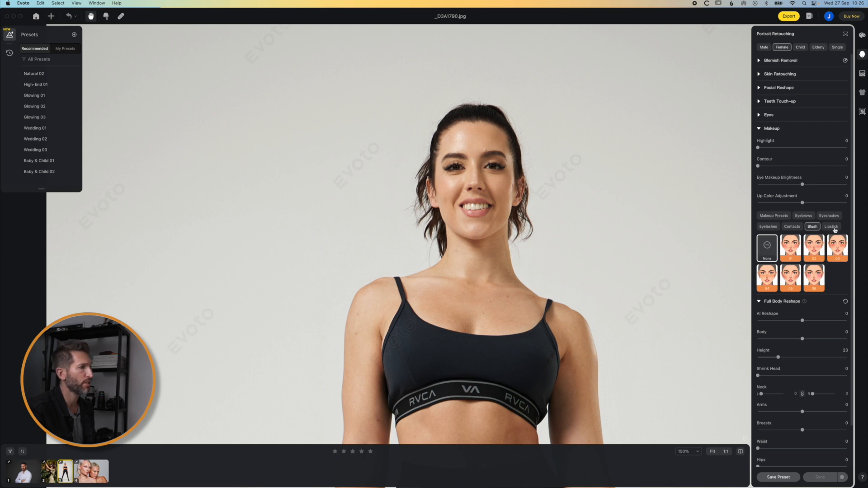
Step: Switch to the two-woman beauty portrait and apply blush style 01
click(105, 472)
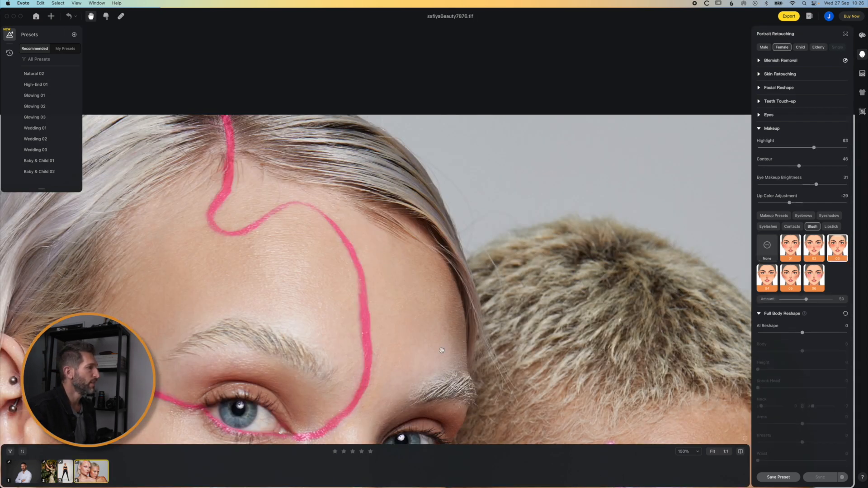
scroll(456, 172, down, 5)
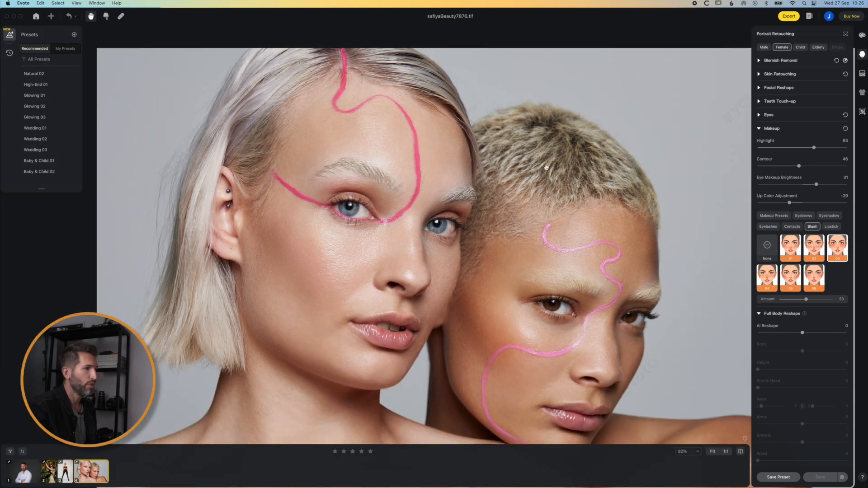
click(790, 246)
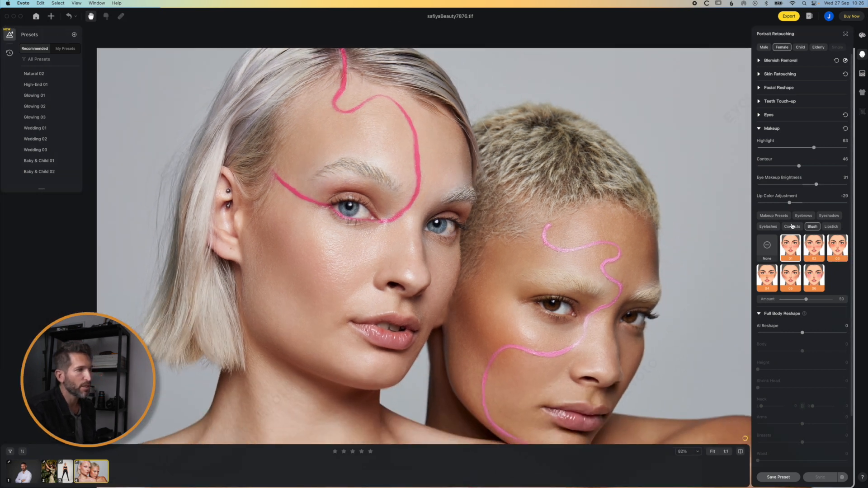
Step: Try contact lenses 01 on the two women with varied Amount settings and return the contacts to None
click(792, 226)
click(795, 245)
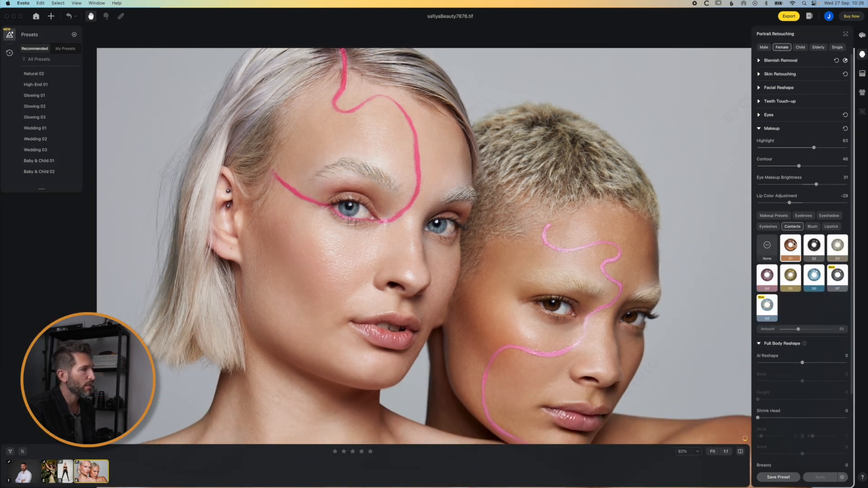
mouse_move(798, 330)
mouse_down()
mouse_move(819, 329)
mouse_move(797, 327)
mouse_up()
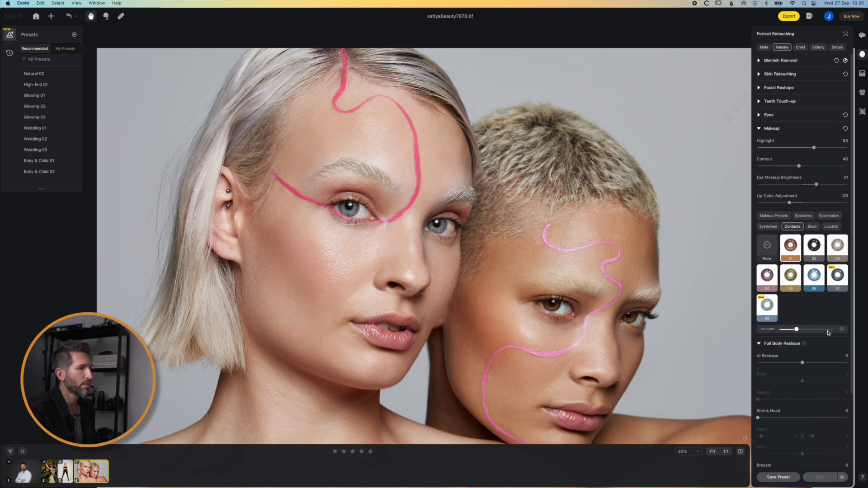
mouse_move(797, 330)
mouse_down()
mouse_move(811, 329)
mouse_move(802, 329)
mouse_up()
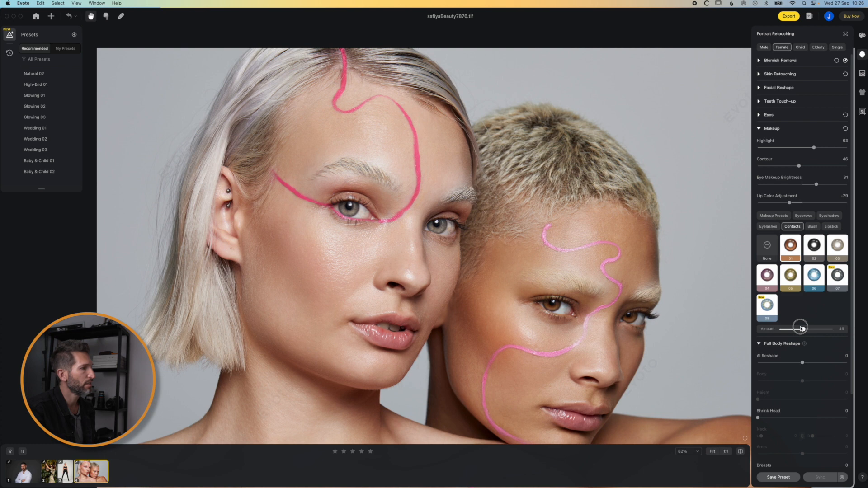
click(767, 252)
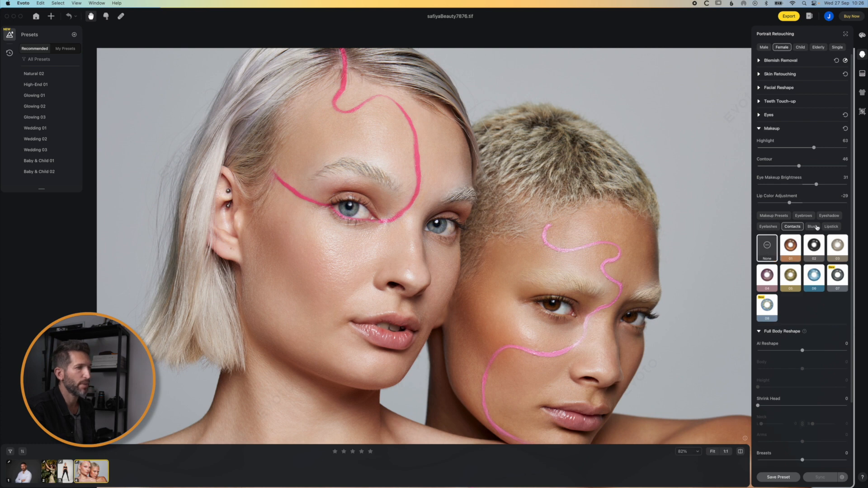
Step: Increase the blush Amount, try blush style 03 on the two women and return the blush to None
click(813, 226)
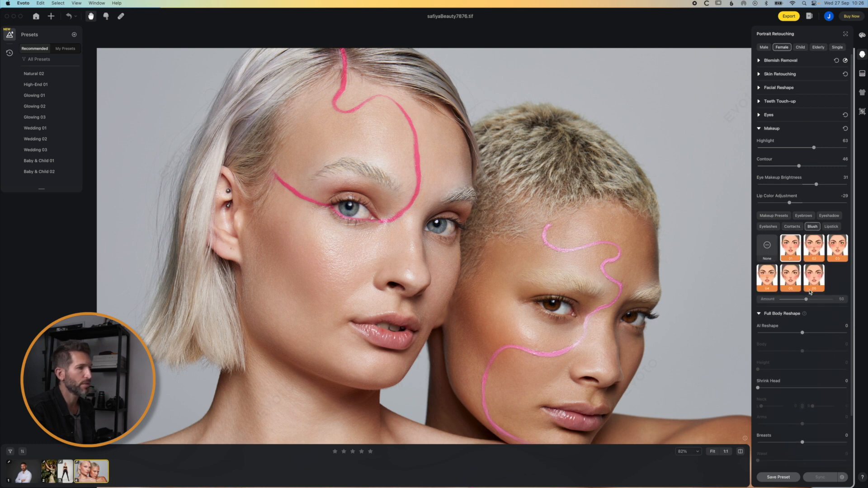
drag(806, 300, 843, 298)
click(840, 253)
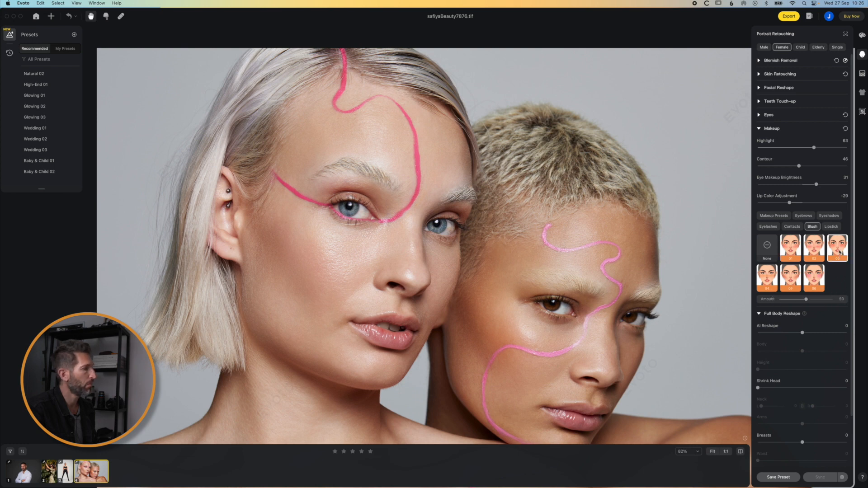
click(766, 252)
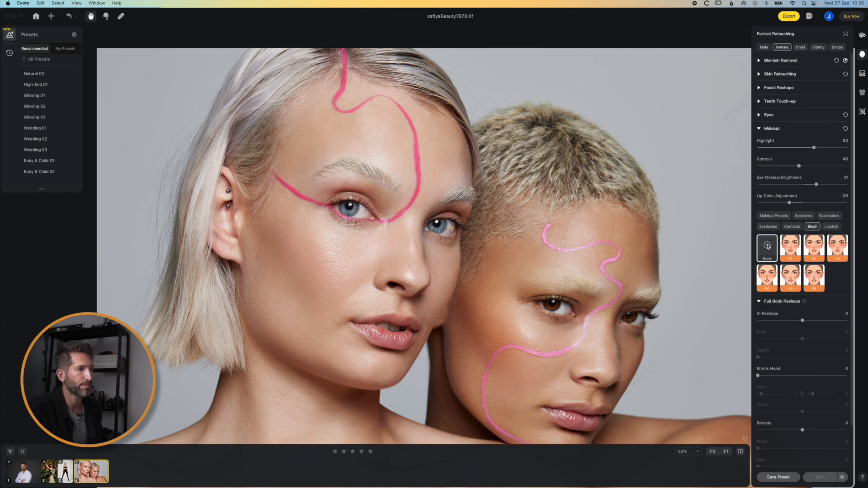
Step: Compare lipstick shades 01 through 07 on the two women and apply lipstick shade 11
click(835, 228)
click(789, 252)
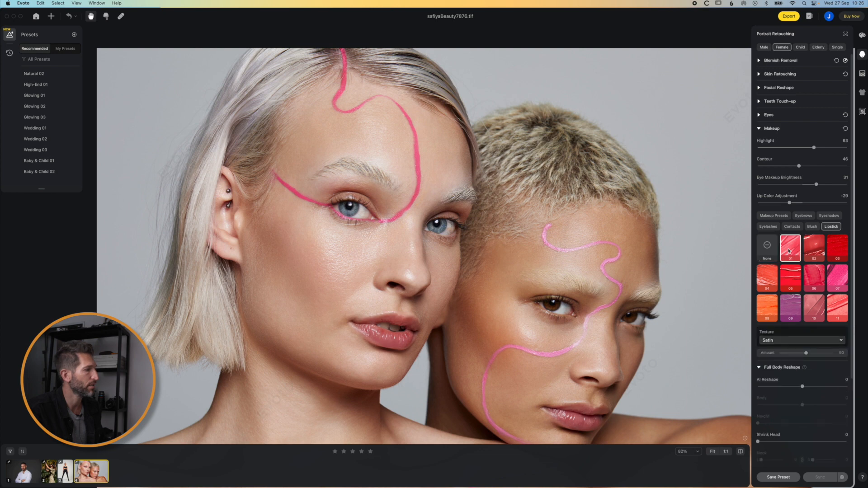
click(812, 254)
click(835, 256)
click(767, 281)
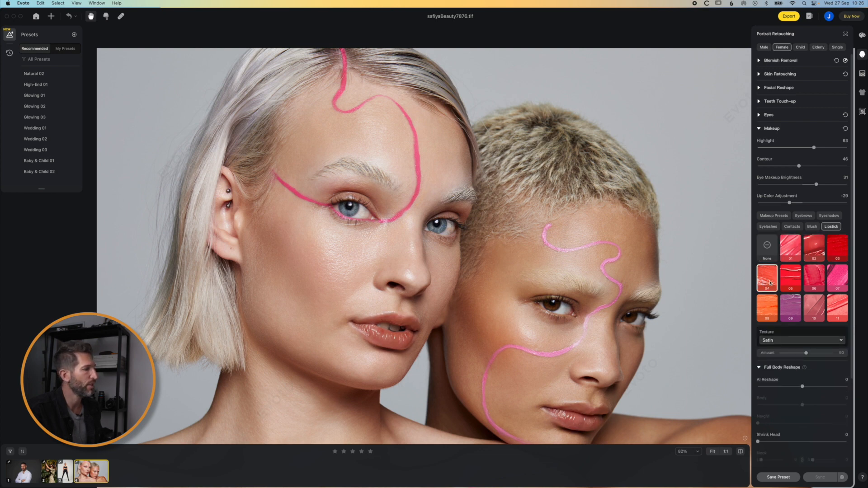
click(791, 282)
click(822, 283)
click(843, 282)
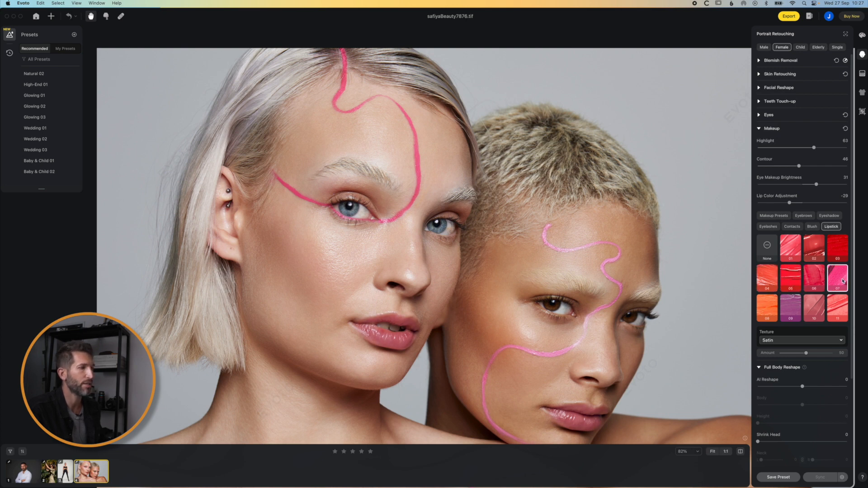
click(836, 309)
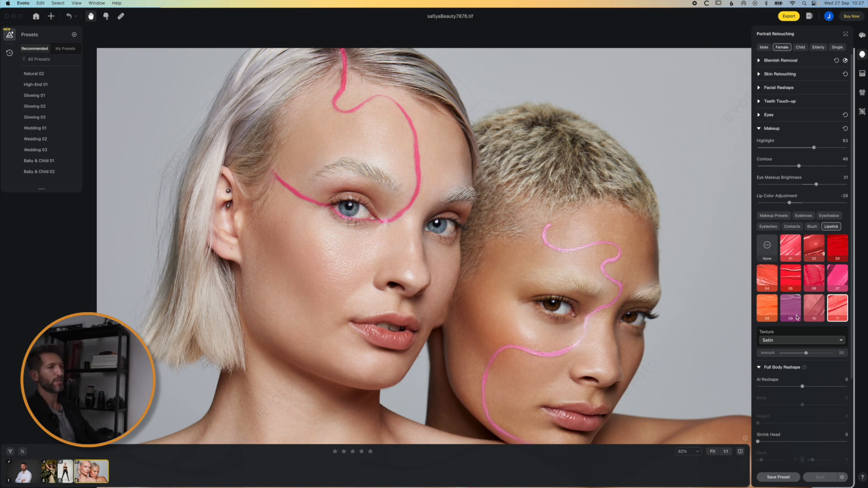
Step: Try the Matte and Creamy lipstick textures, choose Shimmer and set the lipstick Amount to 77
click(802, 342)
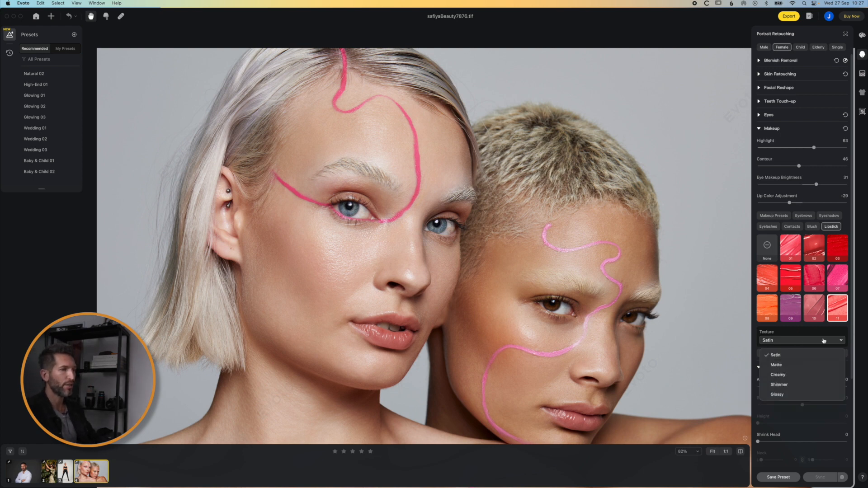
click(805, 363)
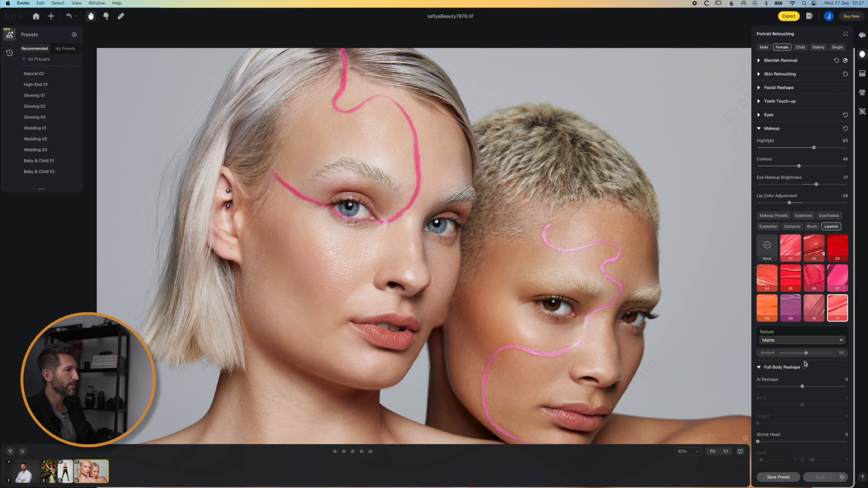
click(818, 343)
click(817, 376)
click(822, 343)
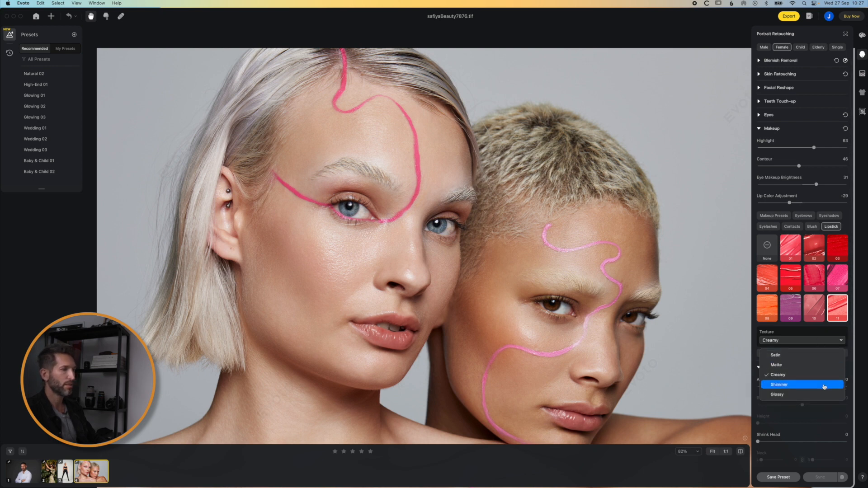
click(825, 385)
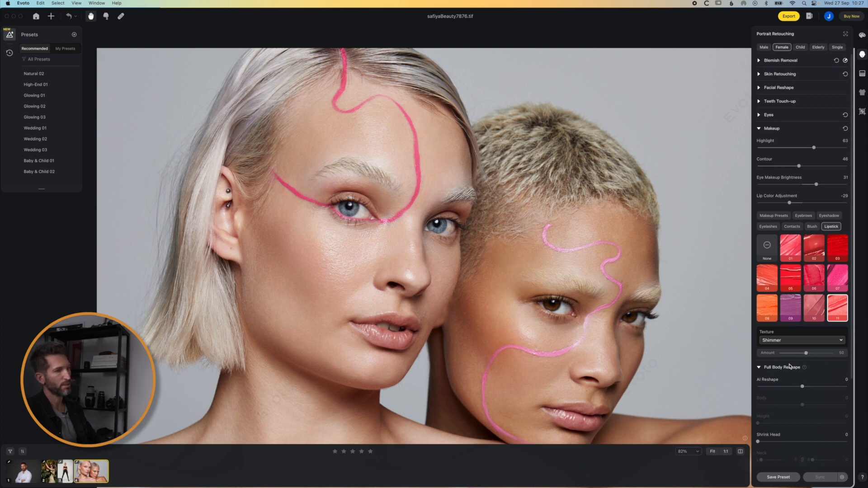
mouse_move(806, 354)
mouse_down()
mouse_move(817, 354)
mouse_move(792, 354)
mouse_move(830, 354)
mouse_move(799, 356)
mouse_move(822, 357)
mouse_up()
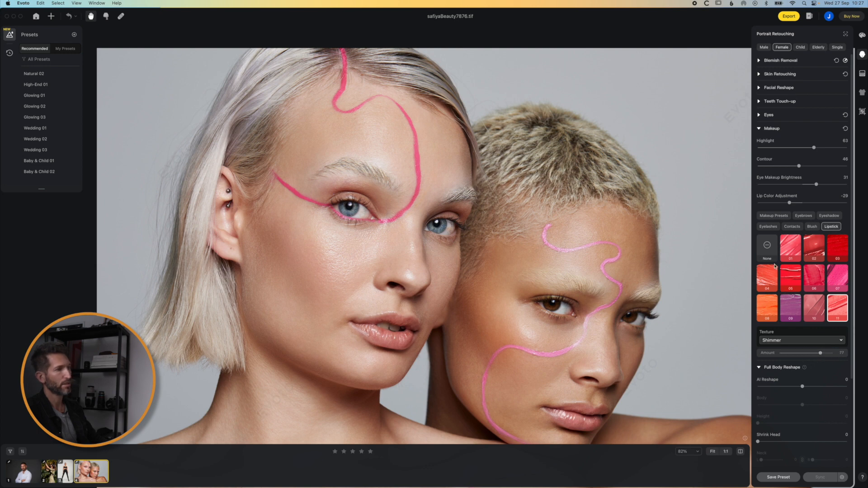
Step: Clear lipstick shade 11, compare shade 10 against None and apply shade 10 to the two women
click(770, 251)
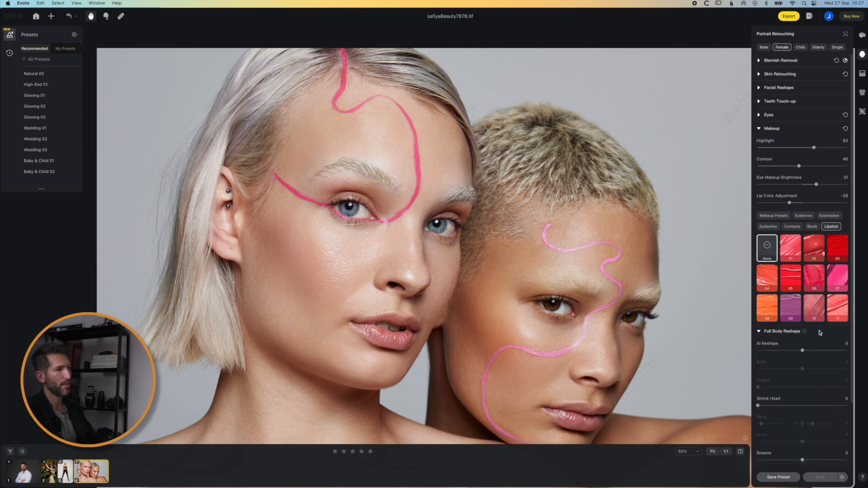
click(806, 312)
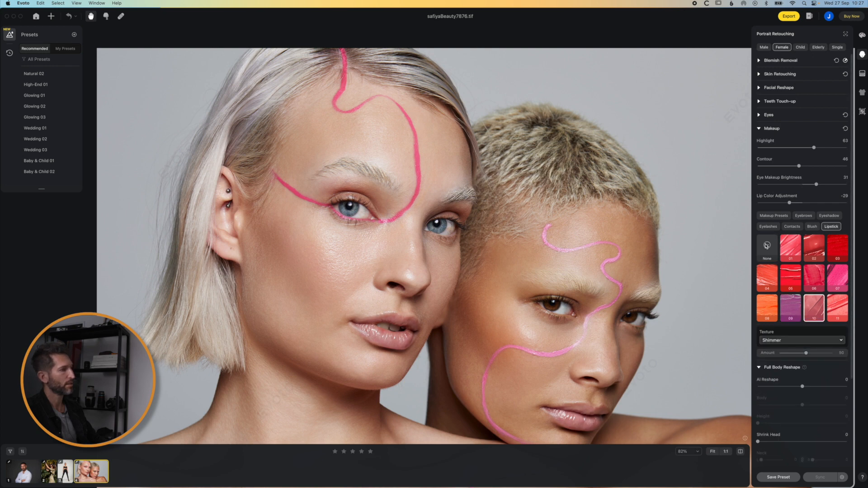
click(817, 304)
click(815, 302)
click(816, 301)
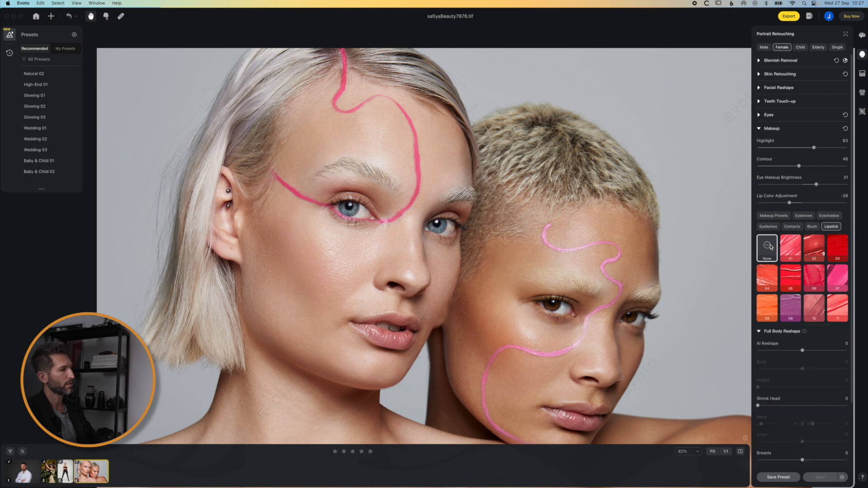
click(817, 302)
Step: Compare the whole two-woman portrait before and after the retouching
scroll(565, 264, down, 5)
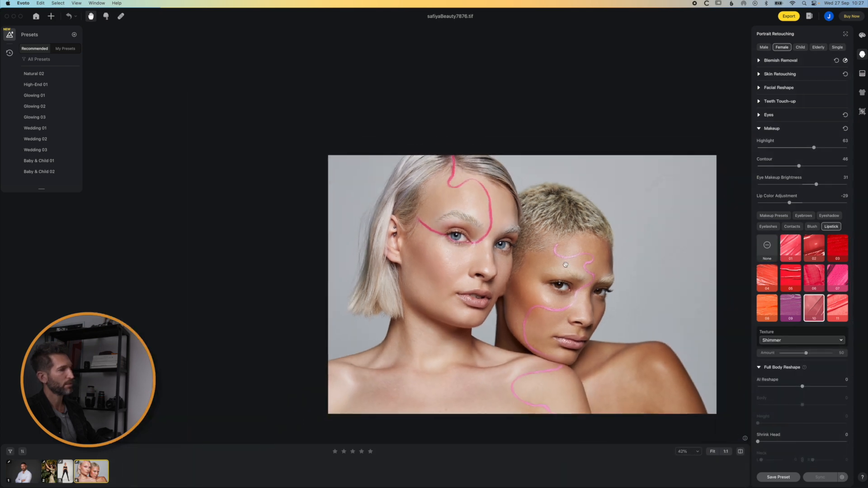
scroll(565, 264, up, 1)
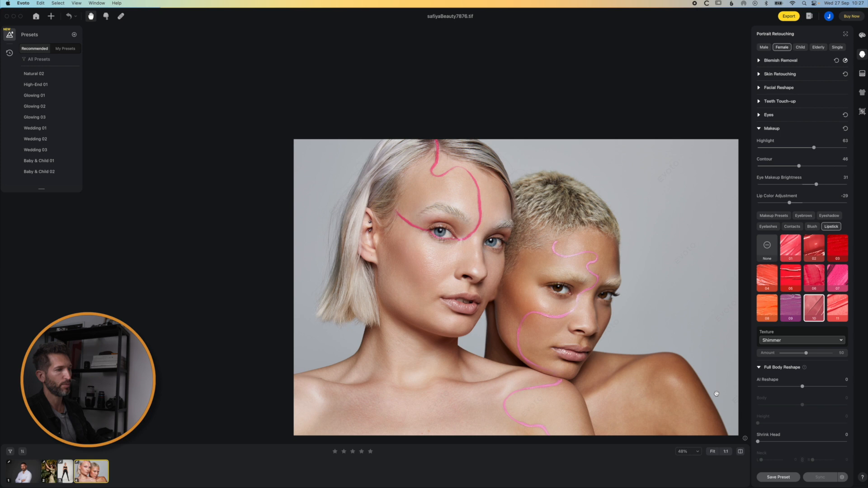
click(742, 452)
click(742, 452)
scroll(517, 304, down, 2)
scroll(517, 304, down, 1)
drag(517, 304, 451, 260)
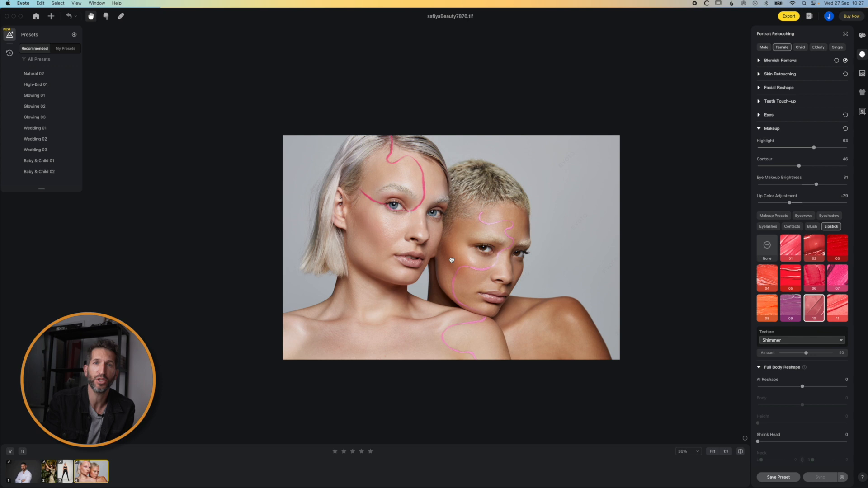
Step: Set De-wrinkle Clothing to 81 for the man's white shirt in the headshot and compare before and after
click(28, 472)
scroll(458, 307, up, 8)
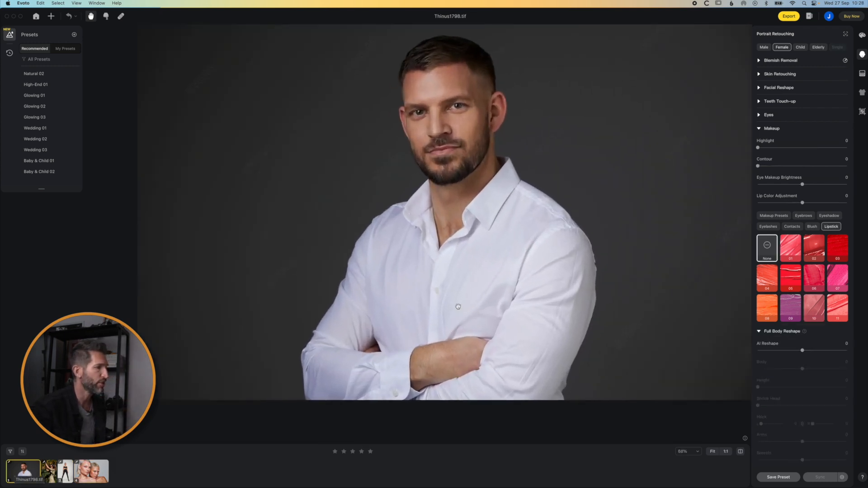
drag(438, 305, 382, 262)
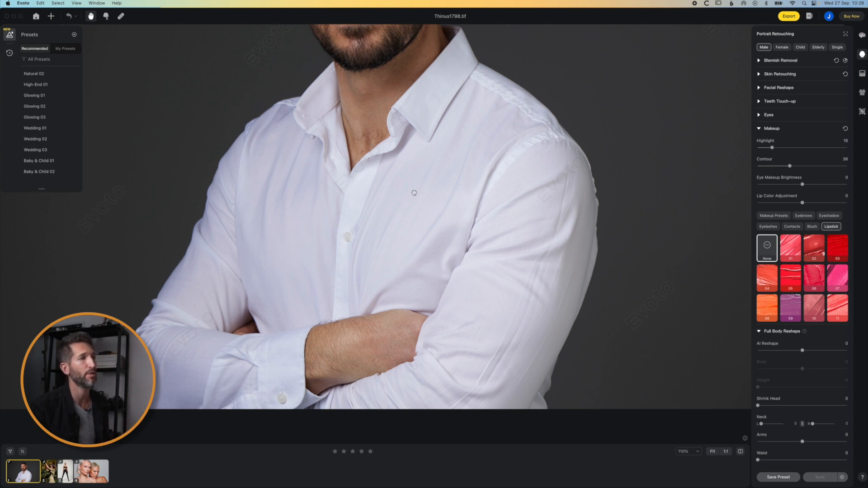
click(863, 95)
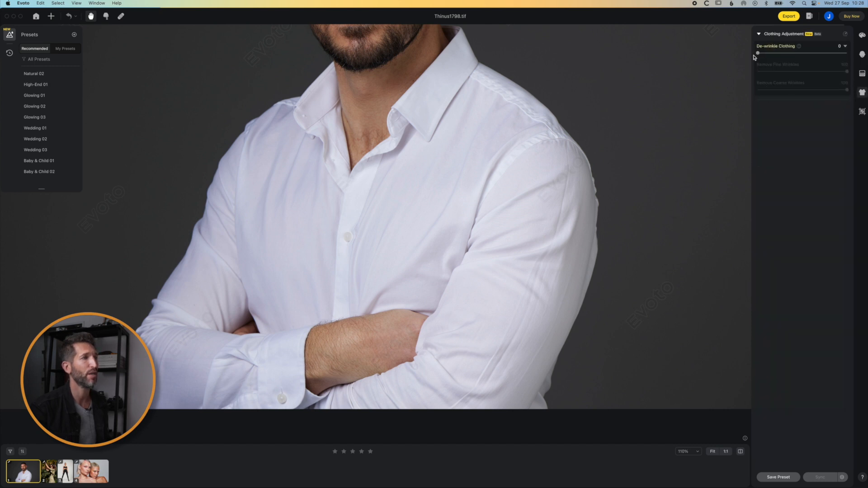
drag(758, 53, 830, 52)
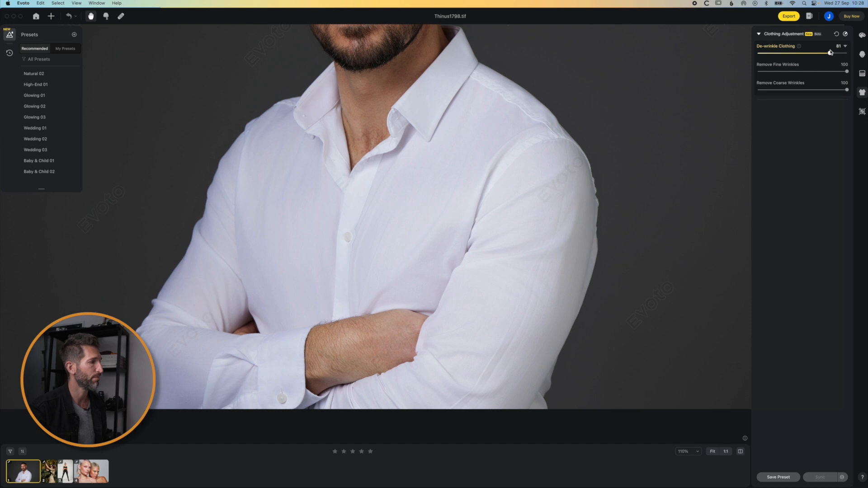
mouse_move(571, 155)
mouse_down()
mouse_move(514, 165)
mouse_move(556, 243)
mouse_move(566, 164)
mouse_up()
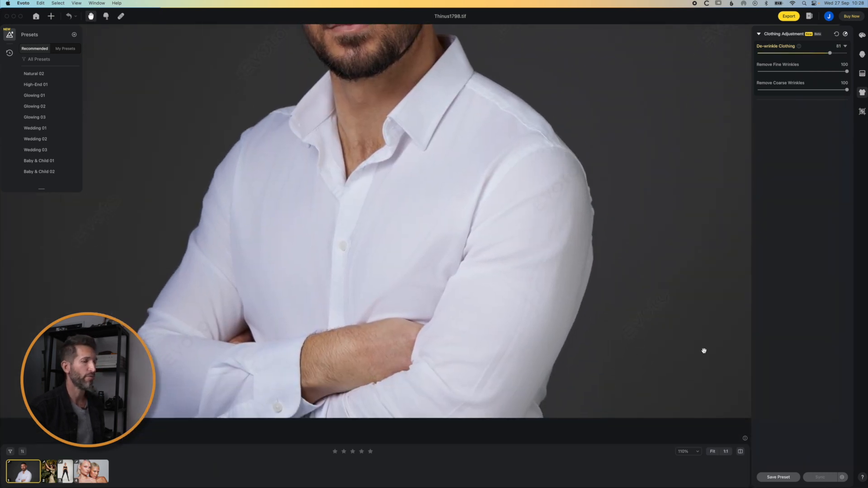
click(740, 452)
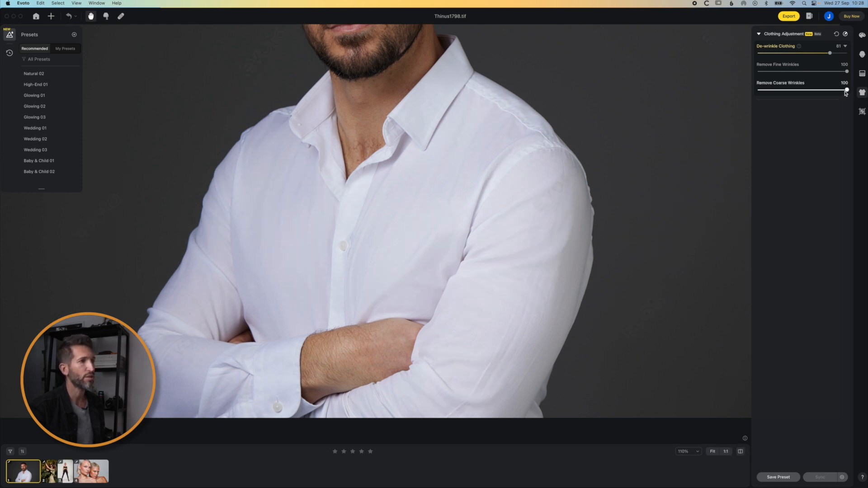
Step: Try Remove Coarse Wrinkles at 13 and 70 and Remove Fine Wrinkles at 0, restoring both to 100
drag(847, 90, 769, 90)
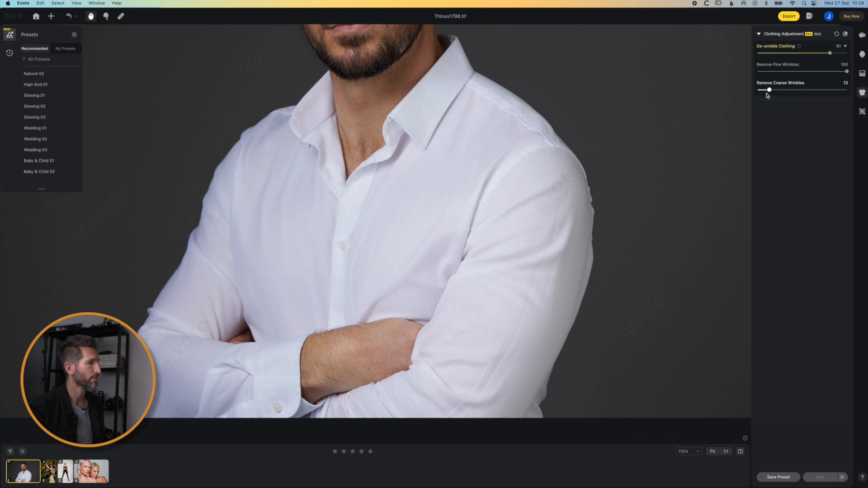
drag(769, 90, 749, 68)
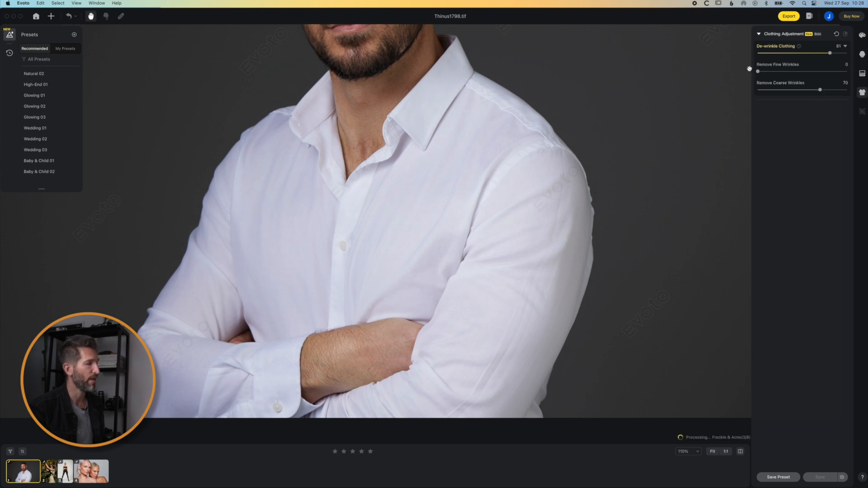
drag(759, 72, 847, 90)
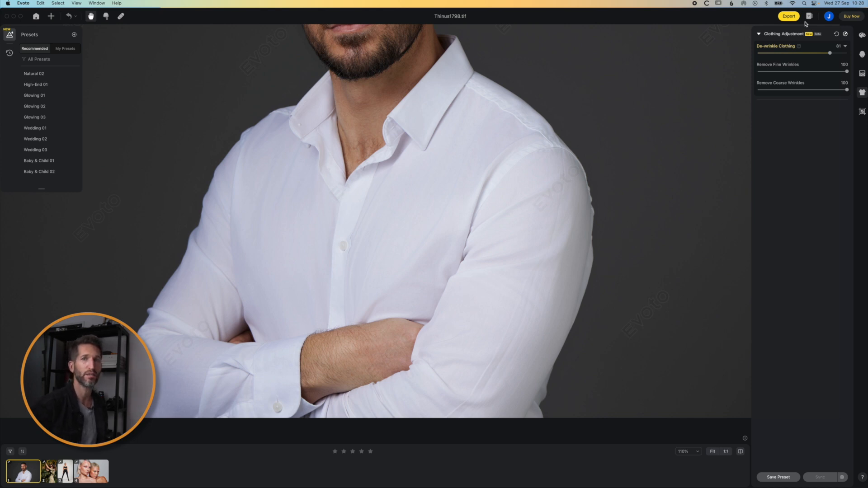
Step: Open the Portrait Retouching settings for the man's headshot
click(862, 54)
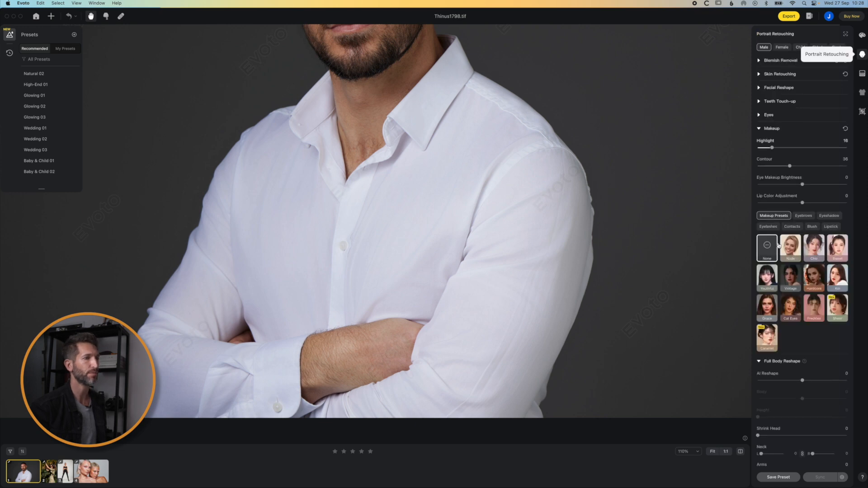